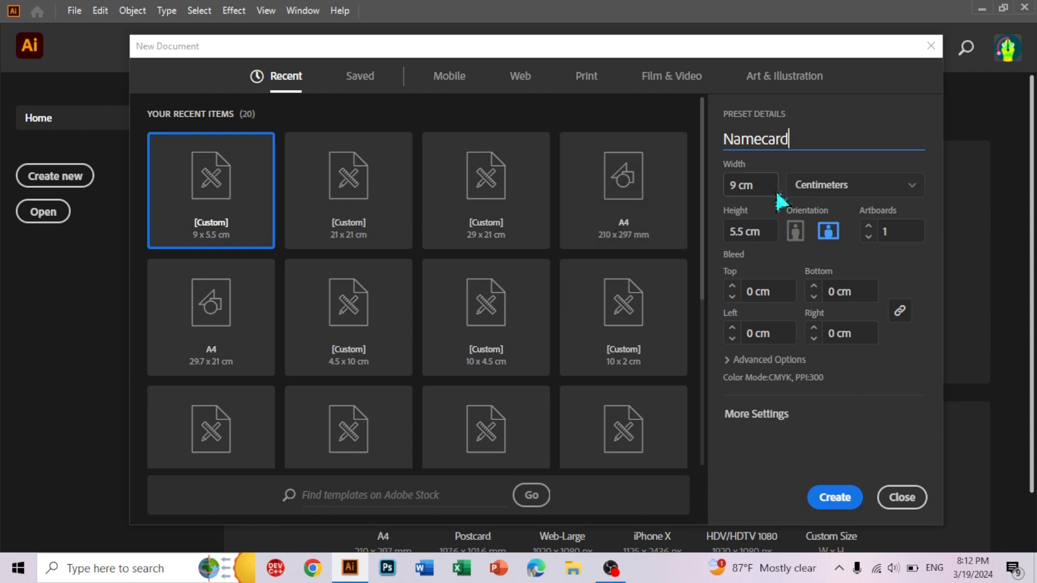
# Create the 9 x 5.5 cm Namecard document and draw a rectangle covering the whole artboard.
pyautogui.click(836, 498)
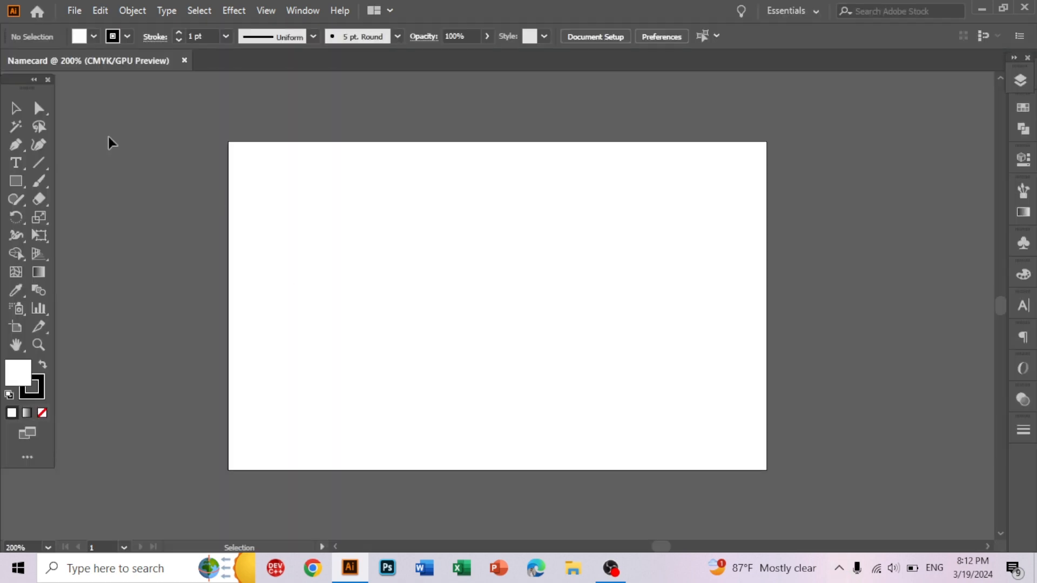
pyautogui.click(16, 181)
pyautogui.moveTo(227, 142); pyautogui.dragTo(766, 470)
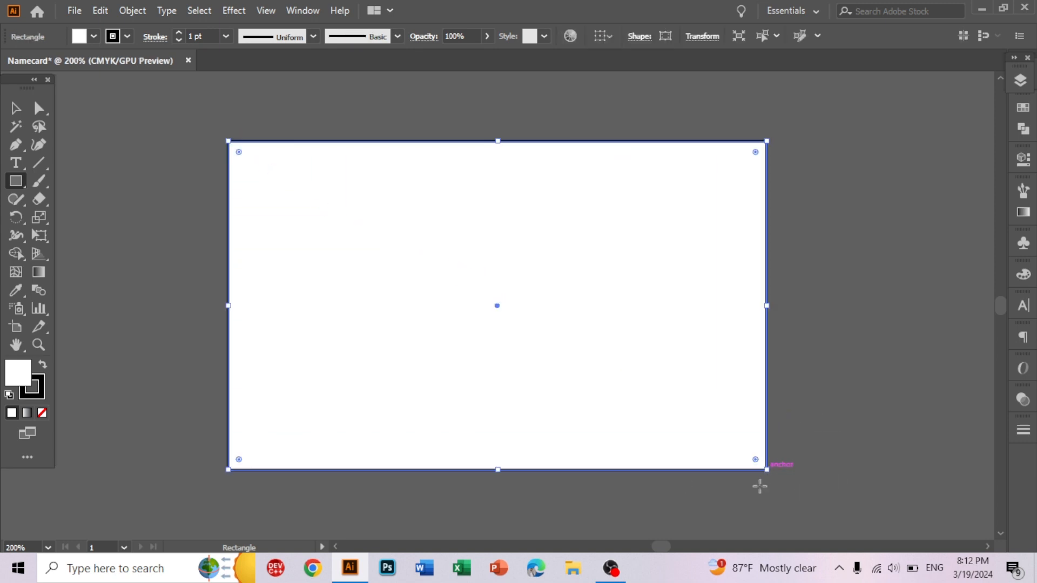
# Remove the background rectangle's stroke and fill it with black.
pyautogui.click(127, 36)
pyautogui.click(9, 62)
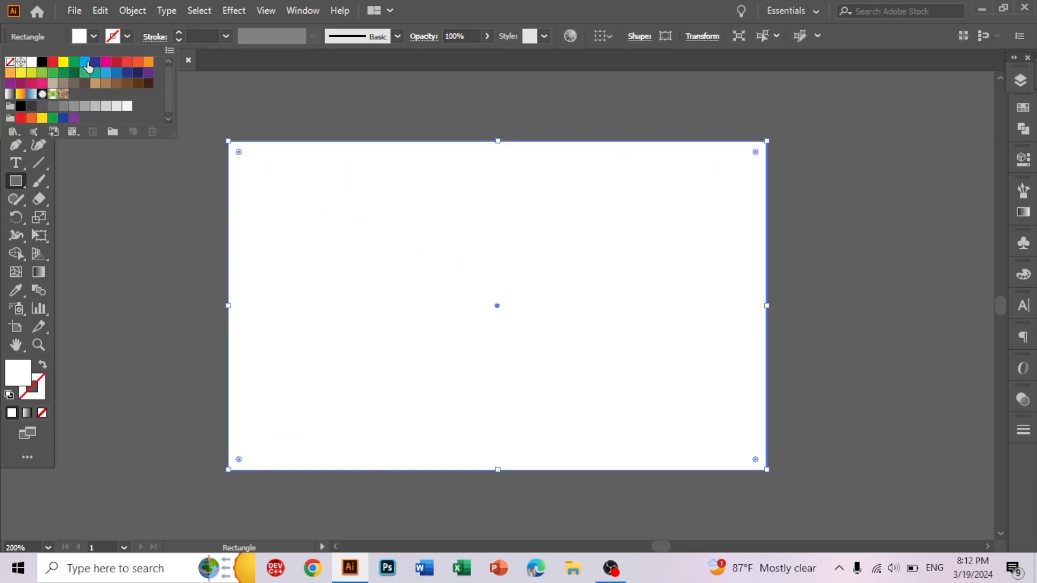
pyautogui.click(93, 36)
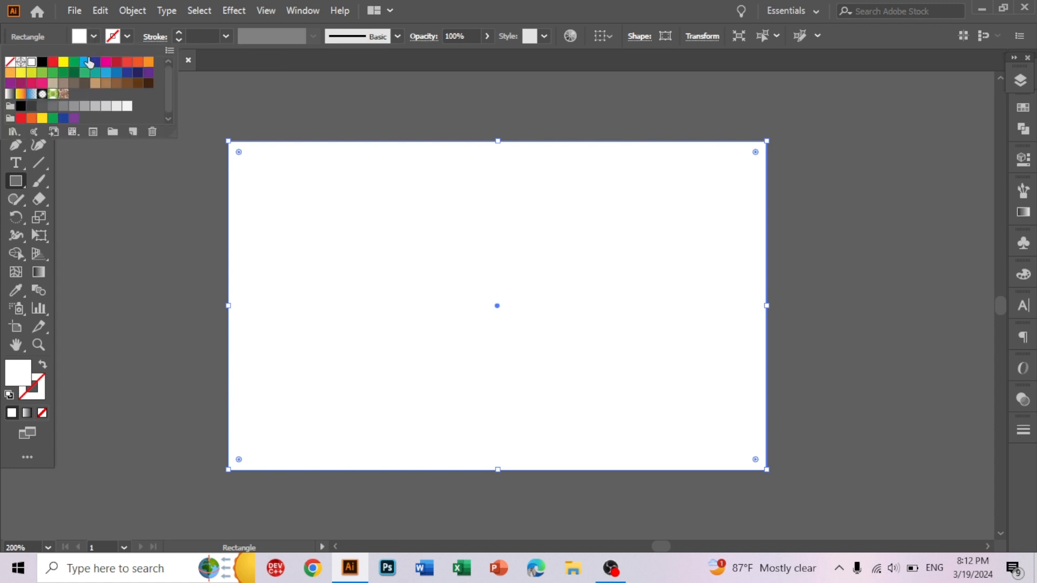
pyautogui.click(42, 61)
pyautogui.click(157, 195)
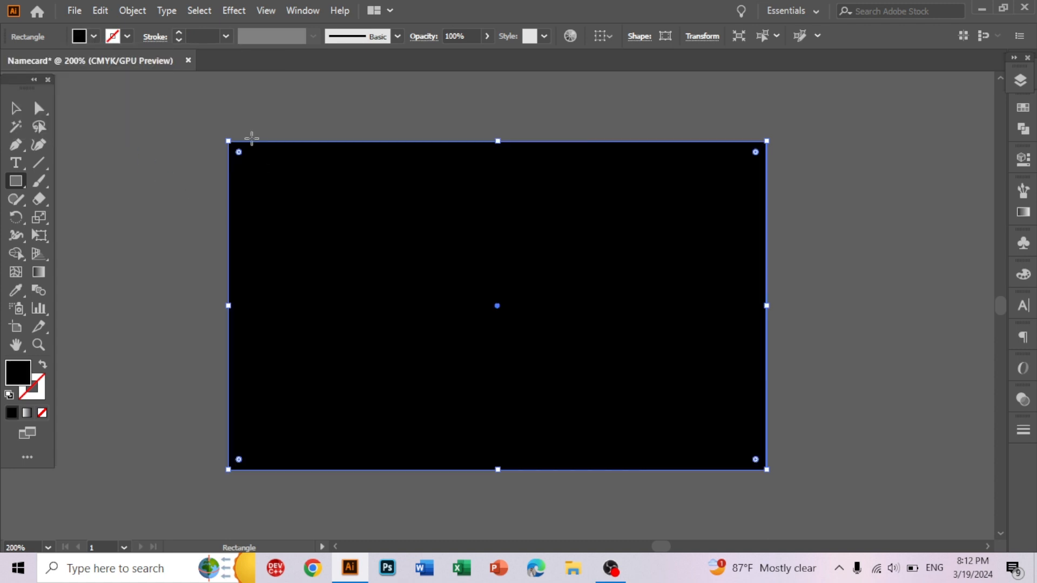
# Lock the black background rectangle so it cannot be selected or moved.
pyautogui.click(130, 12)
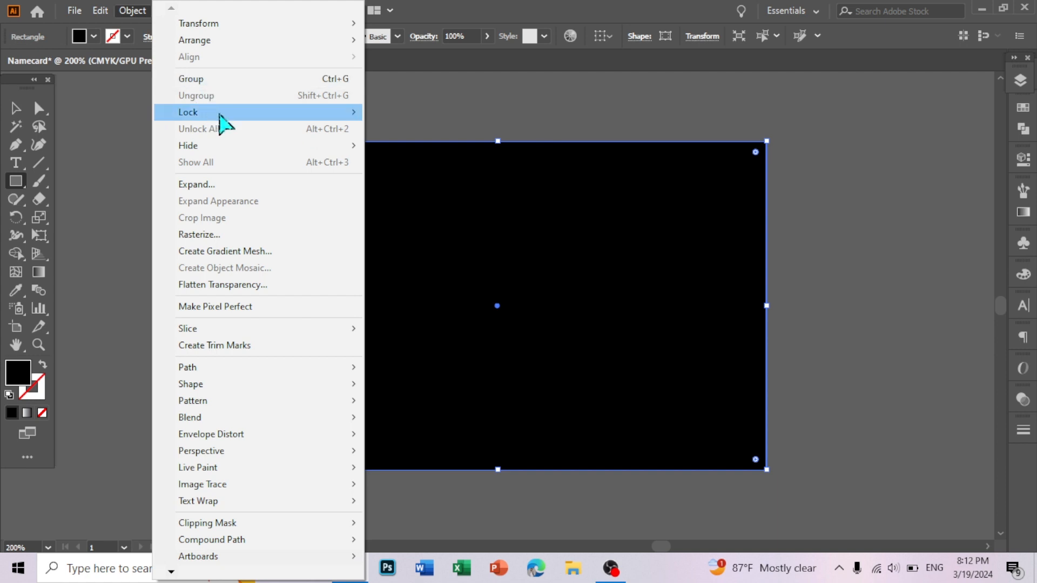
pyautogui.moveTo(220, 116)
pyautogui.click(393, 112)
pyautogui.moveTo(313, 209); pyautogui.dragTo(194, 209)
pyautogui.hotkey('ctrl', 'z')
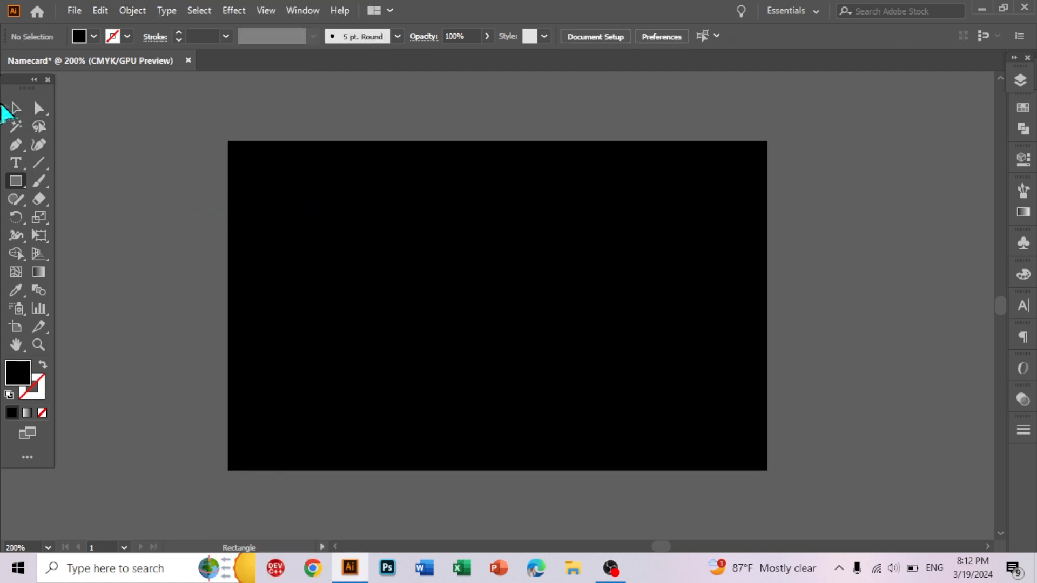
pyautogui.click(13, 108)
# Draw a rectangle about 2.7 cm wide and 5.5 cm high along the card's right edge and fill it orange.
pyautogui.click(16, 184)
pyautogui.moveTo(604, 141); pyautogui.dragTo(766, 470)
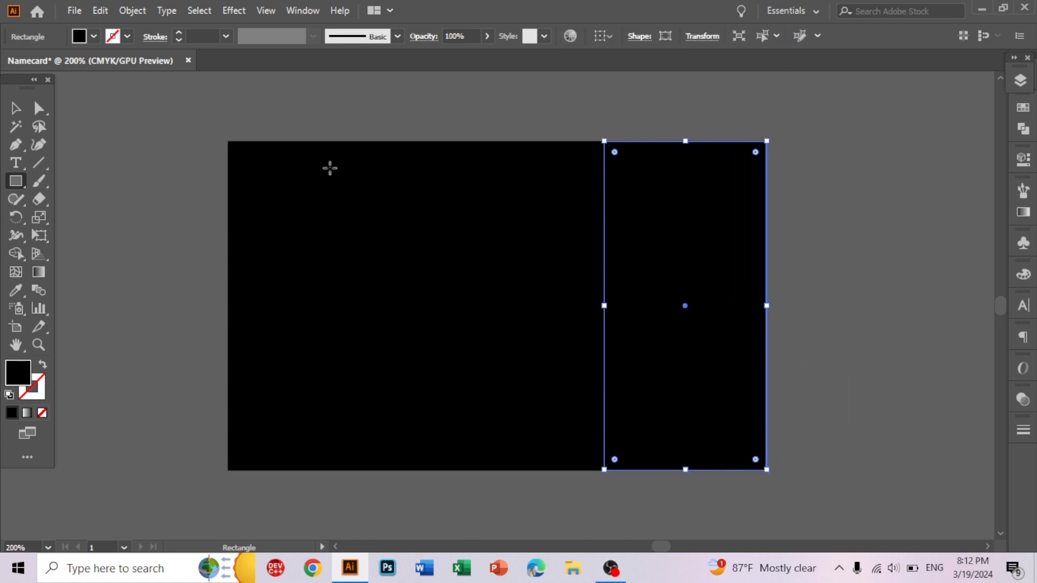
pyautogui.click(93, 37)
pyautogui.click(148, 61)
pyautogui.click(15, 108)
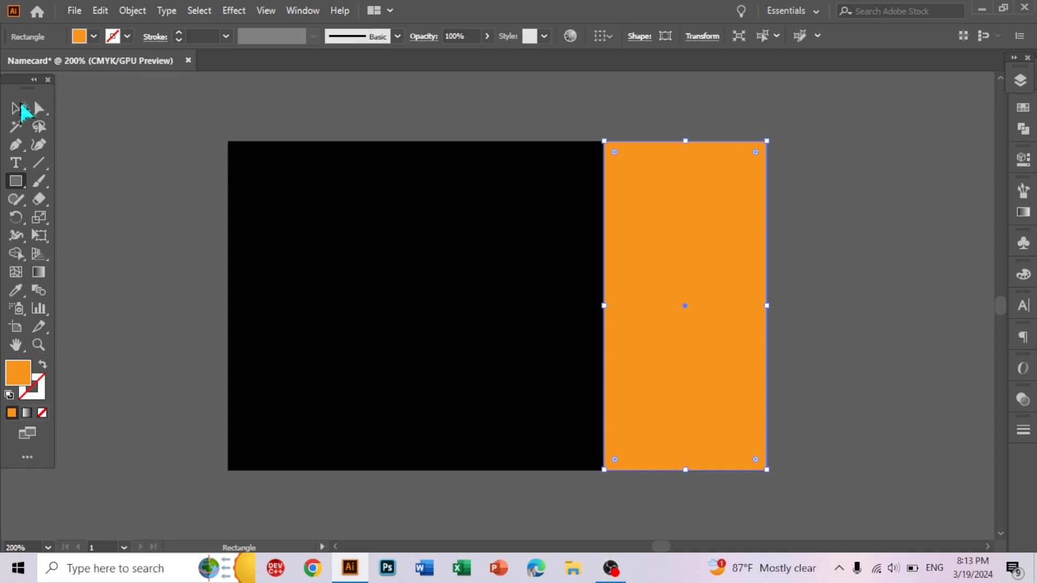
pyautogui.click(822, 199)
# Add an anchor point midway along the orange rectangle's left edge and move it inward to form a pointed notch.
pyautogui.press('+')
pyautogui.click(604, 306)
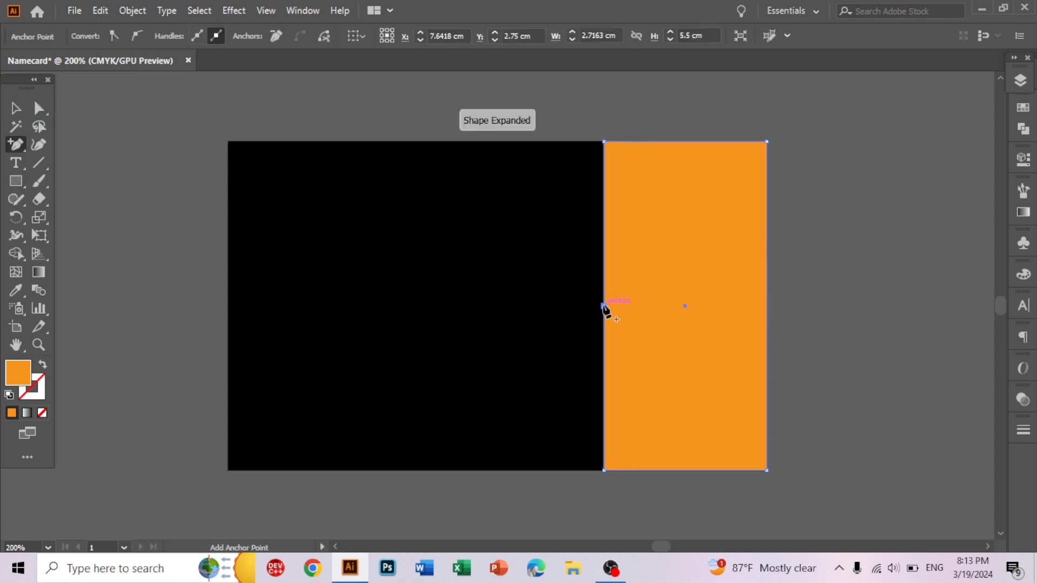
pyautogui.click(38, 108)
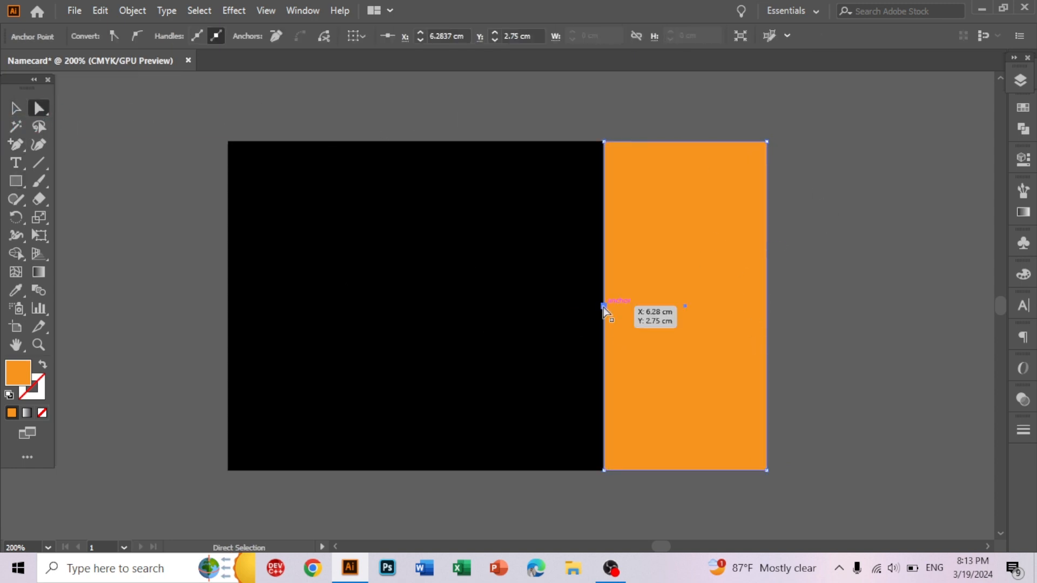
pyautogui.moveTo(603, 306); pyautogui.dragTo(678, 305)
pyautogui.click(822, 247)
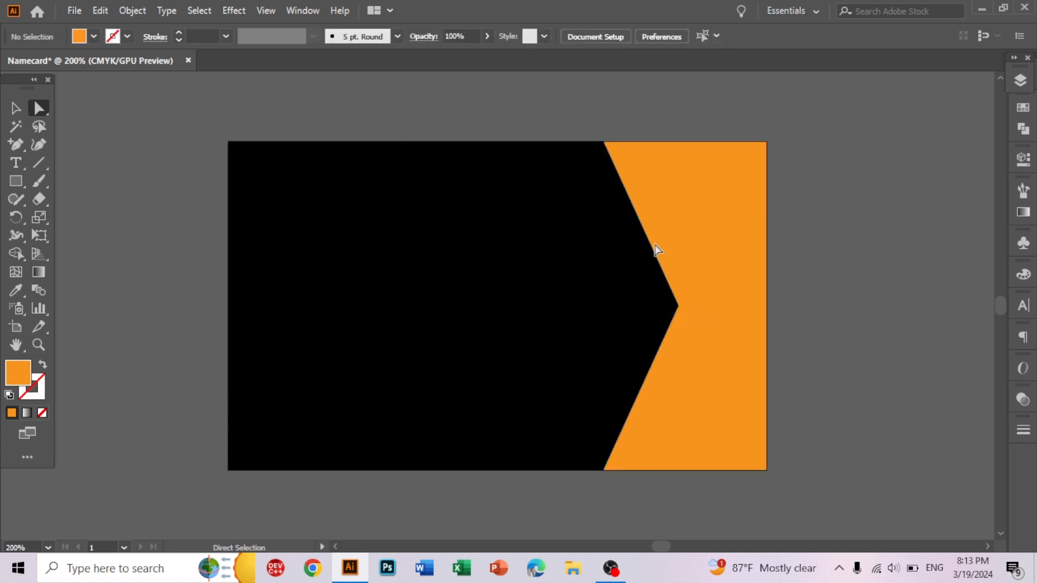
# Lock the notched orange shape.
pyautogui.click(740, 238)
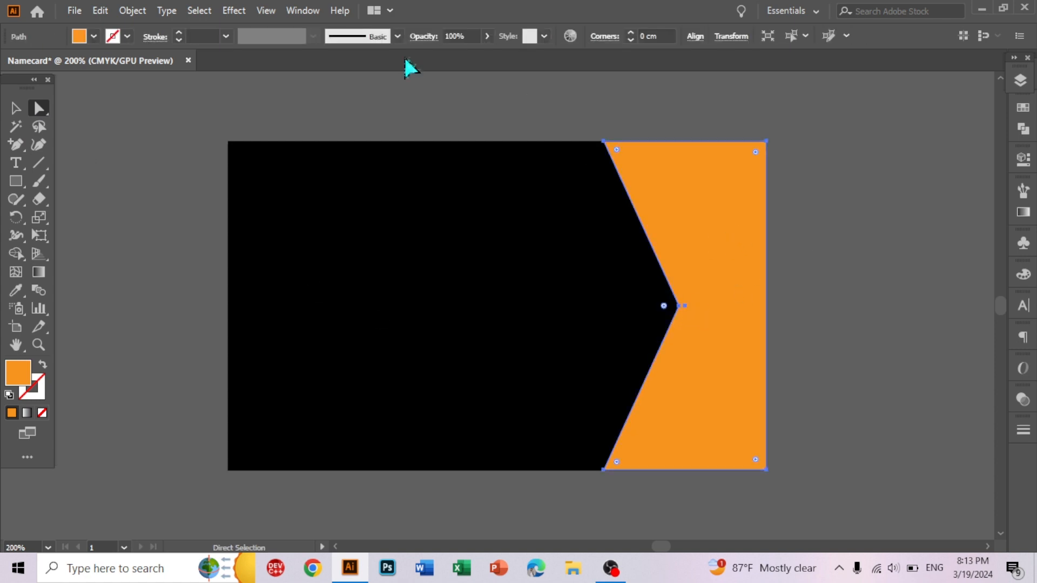
pyautogui.click(132, 11)
pyautogui.moveTo(311, 113)
pyautogui.click(390, 114)
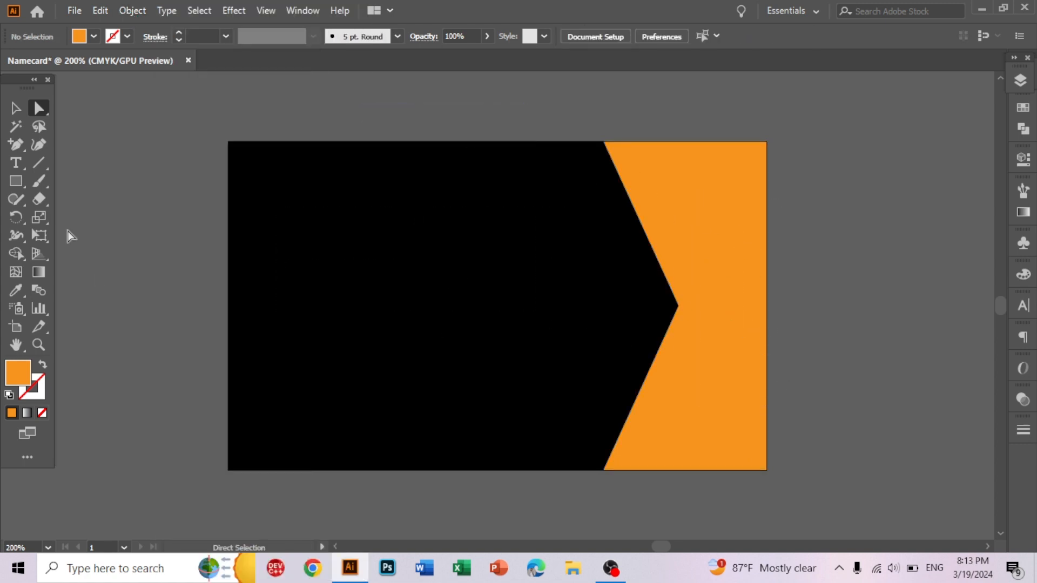
# Create a six-sided polygon with a 1.7639 cm radius and position it over the orange shape's notch, centred vertically on the card.
pyautogui.moveTo(15, 181); pyautogui.dragTo(95, 238)
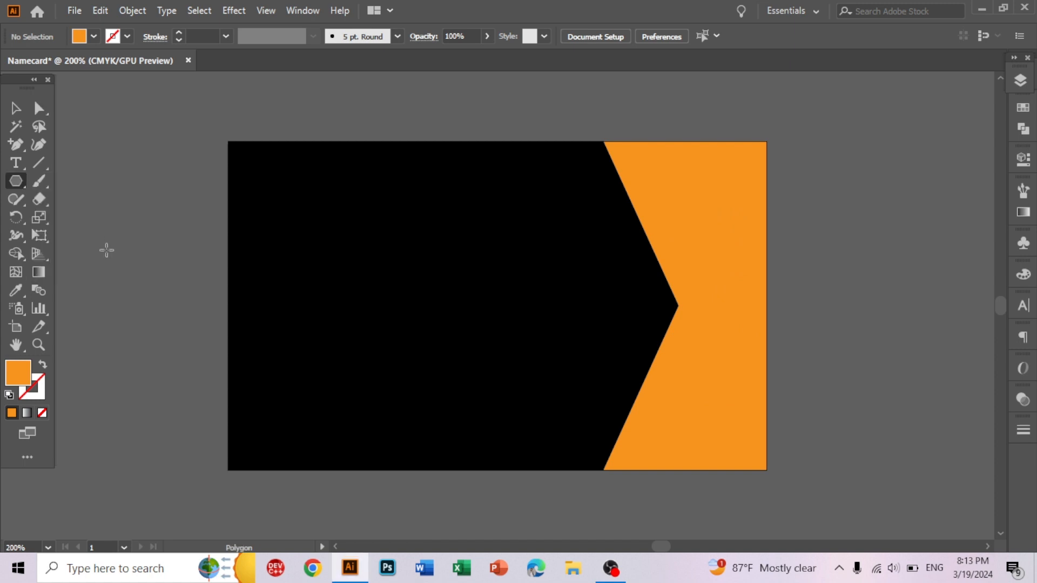
pyautogui.click(454, 290)
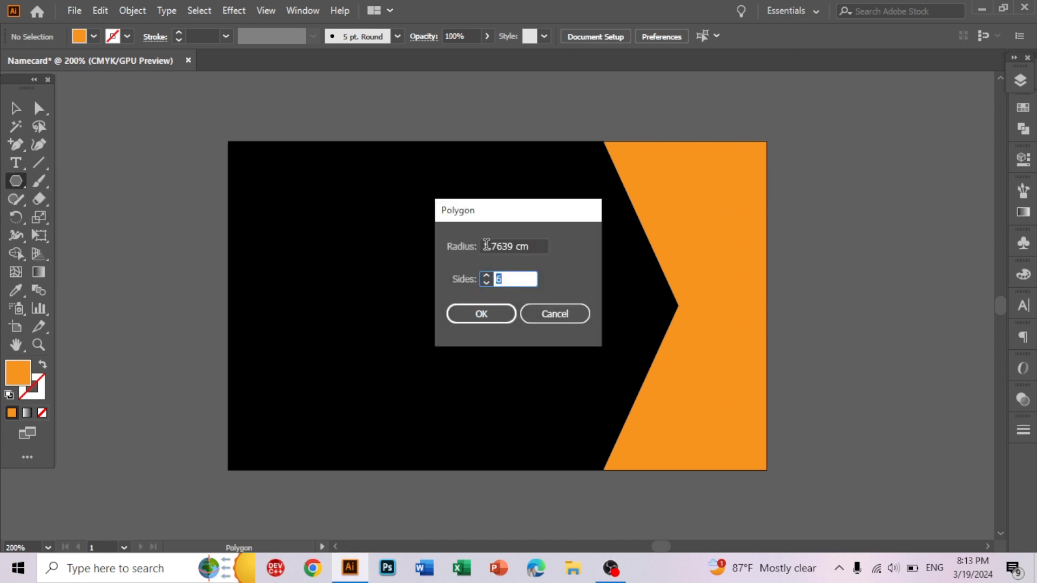
pyautogui.click(481, 314)
pyautogui.click(16, 108)
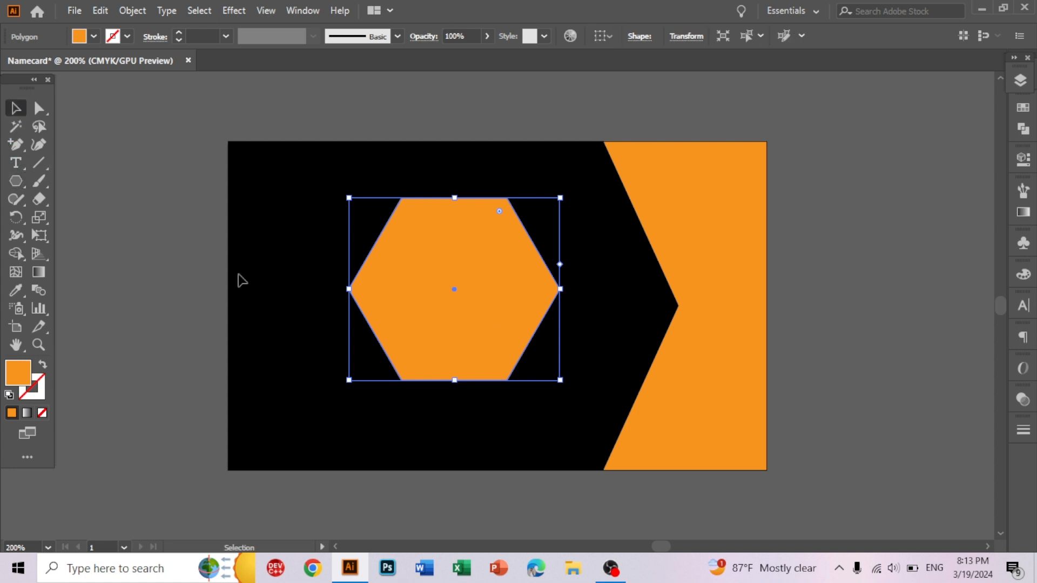
pyautogui.moveTo(453, 288); pyautogui.dragTo(645, 309)
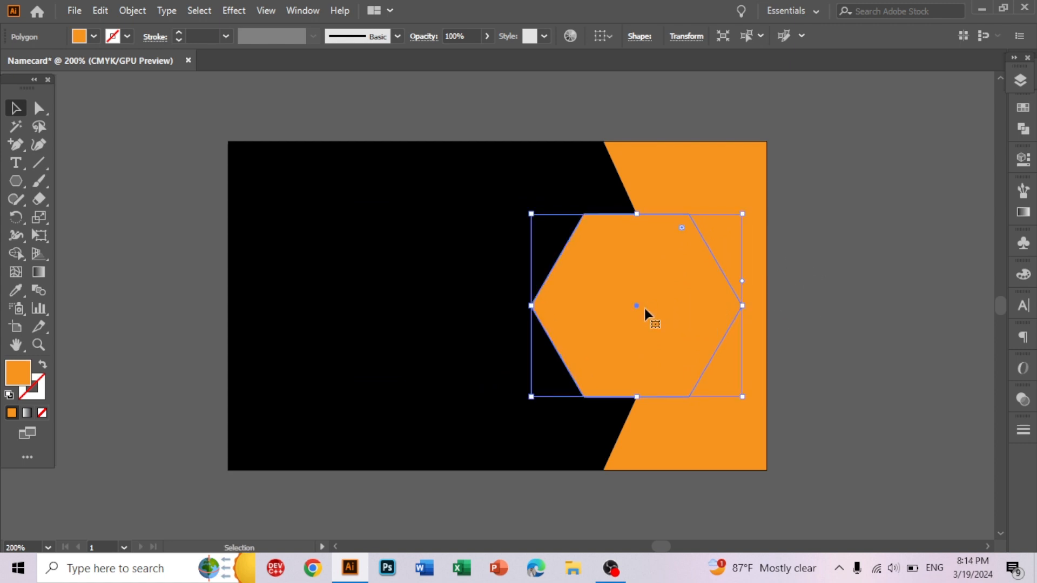
pyautogui.click(852, 336)
# Fill the hexagon with black.
pyautogui.click(602, 283)
pyautogui.click(94, 37)
pyautogui.click(42, 62)
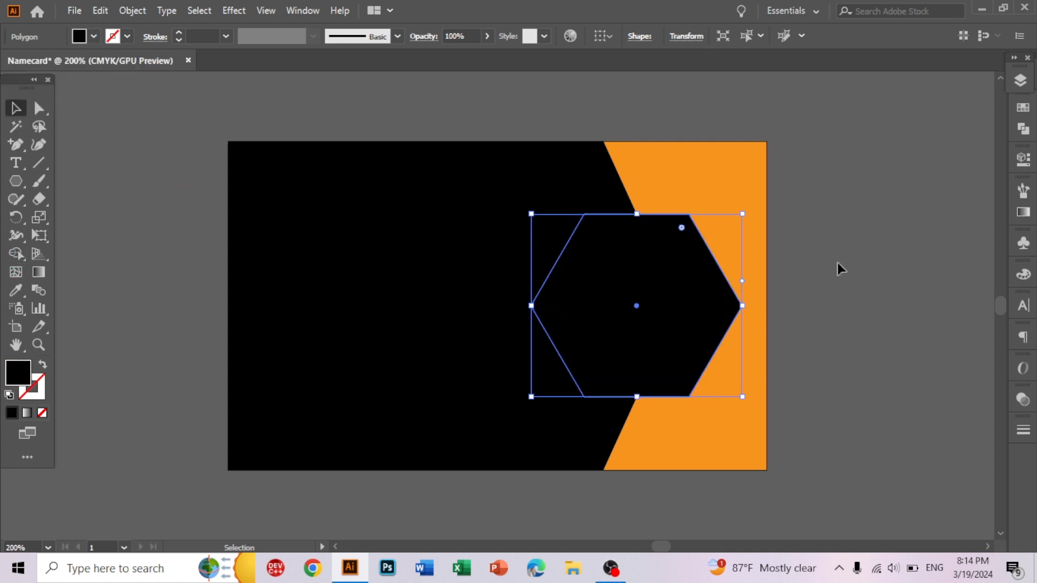
pyautogui.click(818, 251)
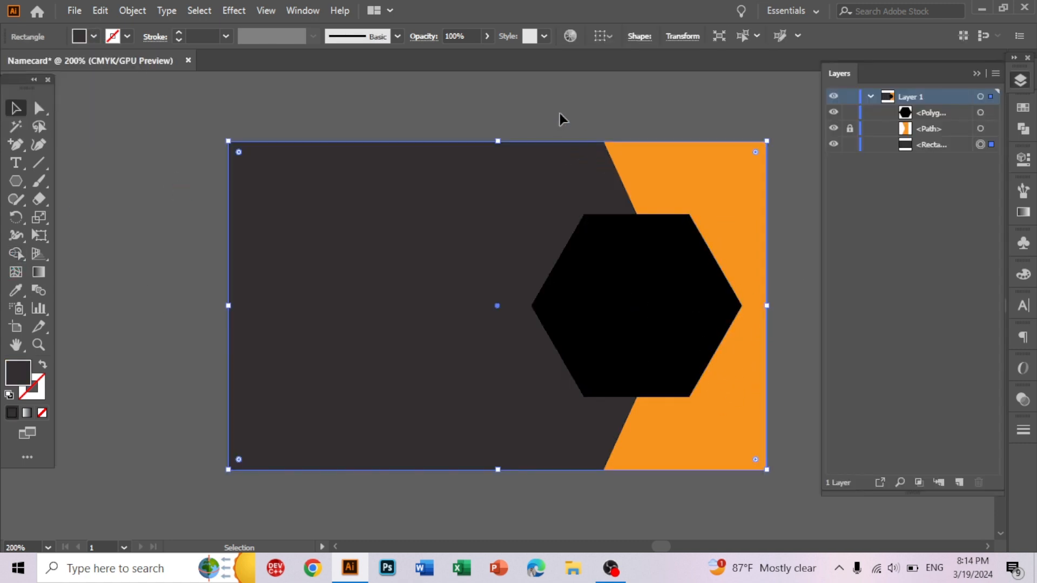
# Start a Drop Shadow effect on the black hexagon and enable its preview.
pyautogui.click(560, 113)
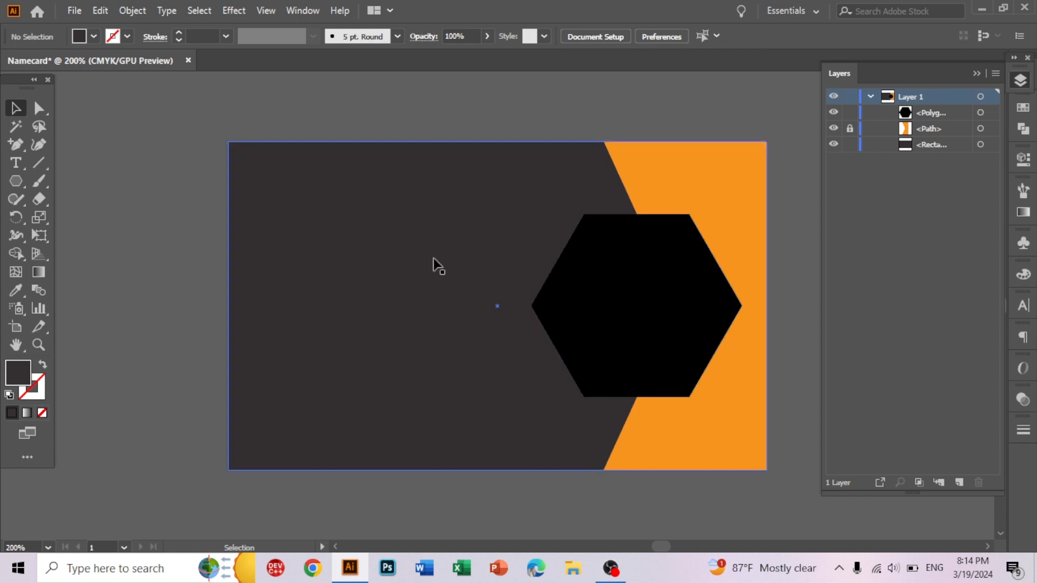
pyautogui.click(429, 288)
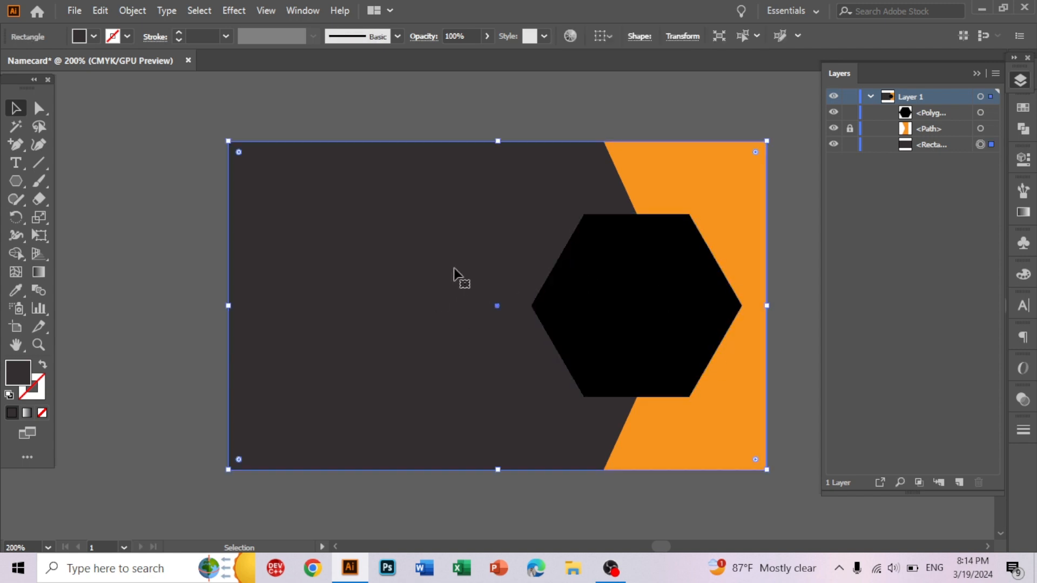
pyautogui.click(625, 261)
pyautogui.click(233, 10)
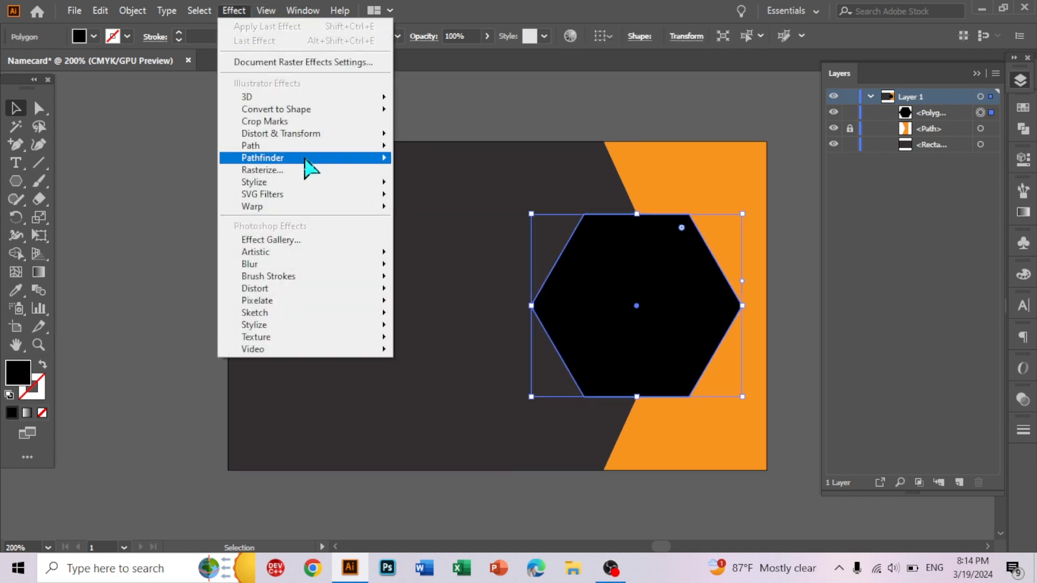
pyautogui.moveTo(356, 184)
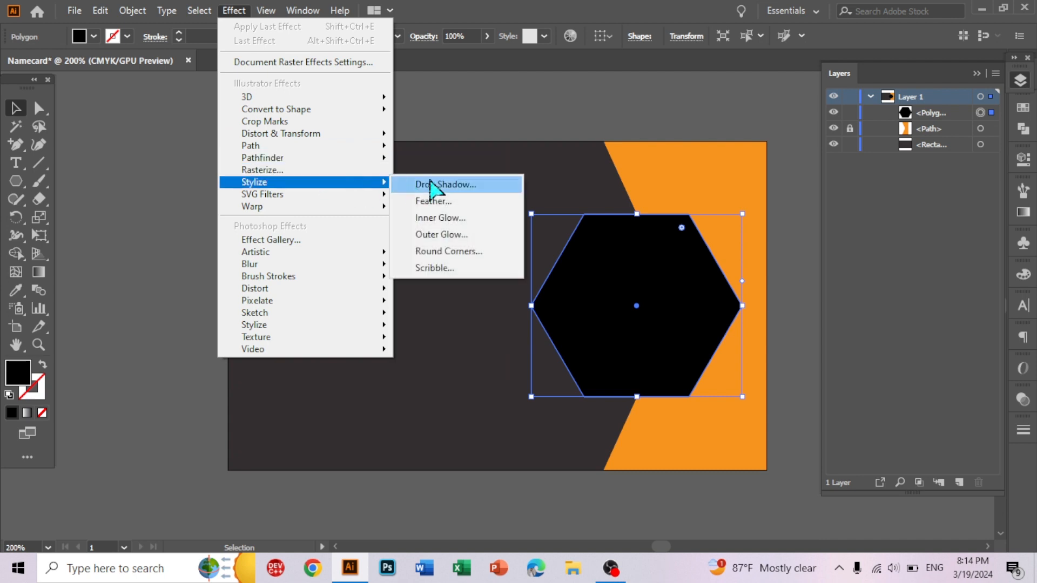
pyautogui.click(447, 186)
pyautogui.moveTo(546, 172); pyautogui.dragTo(340, 171)
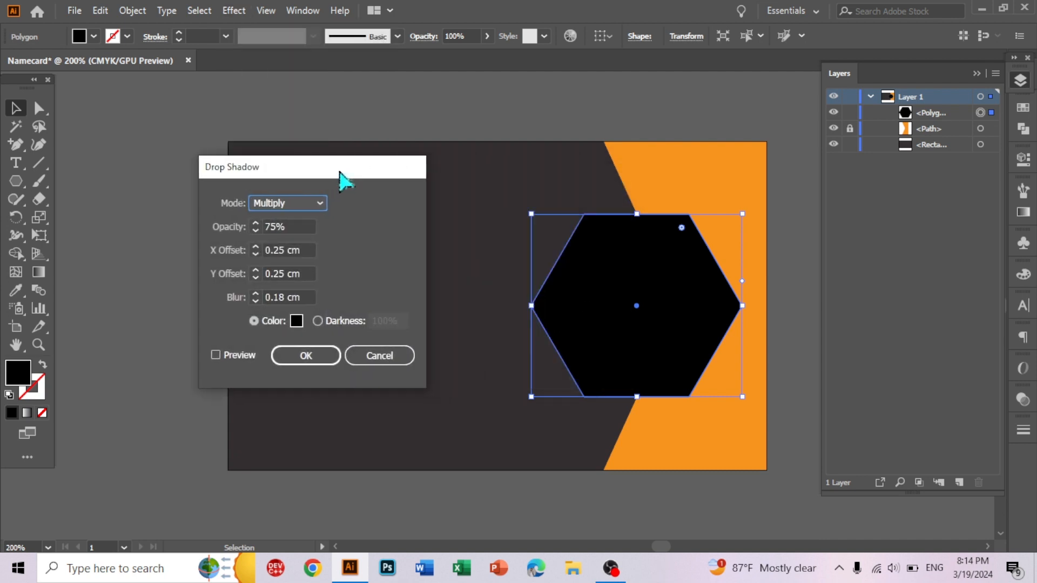
pyautogui.click(216, 356)
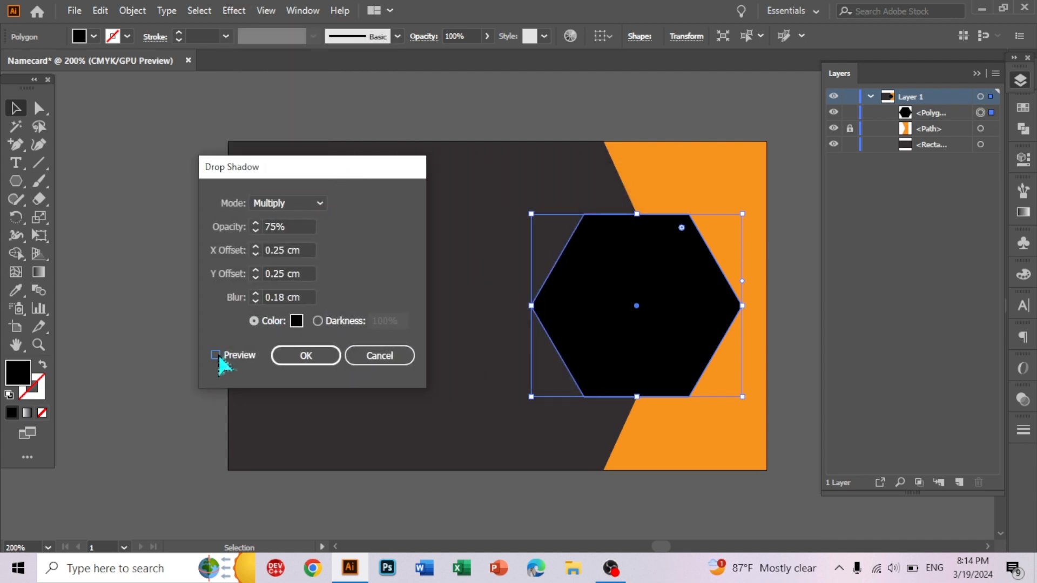
# Set the drop shadow's X offset to -0.1 cm and apply the effect to the hexagon.
pyautogui.click(277, 252)
pyautogui.click(256, 246)
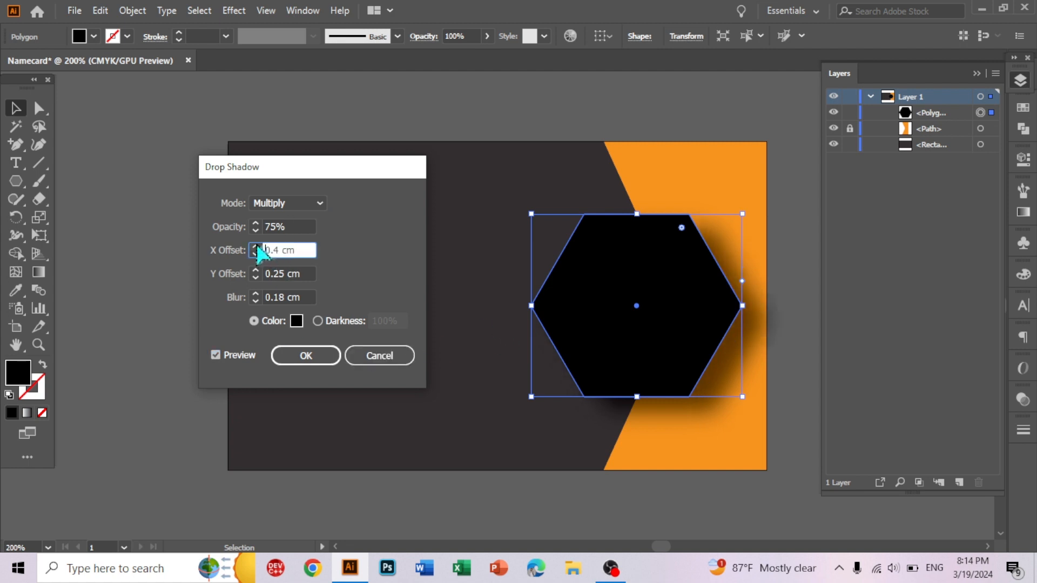
pyautogui.write('-')
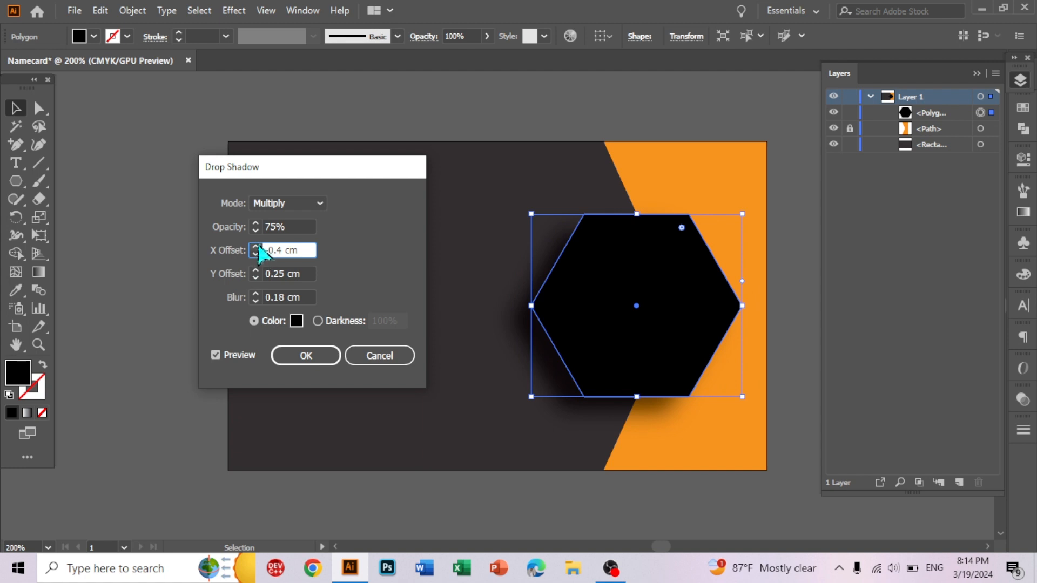
pyautogui.click(256, 246)
pyautogui.click(256, 246)
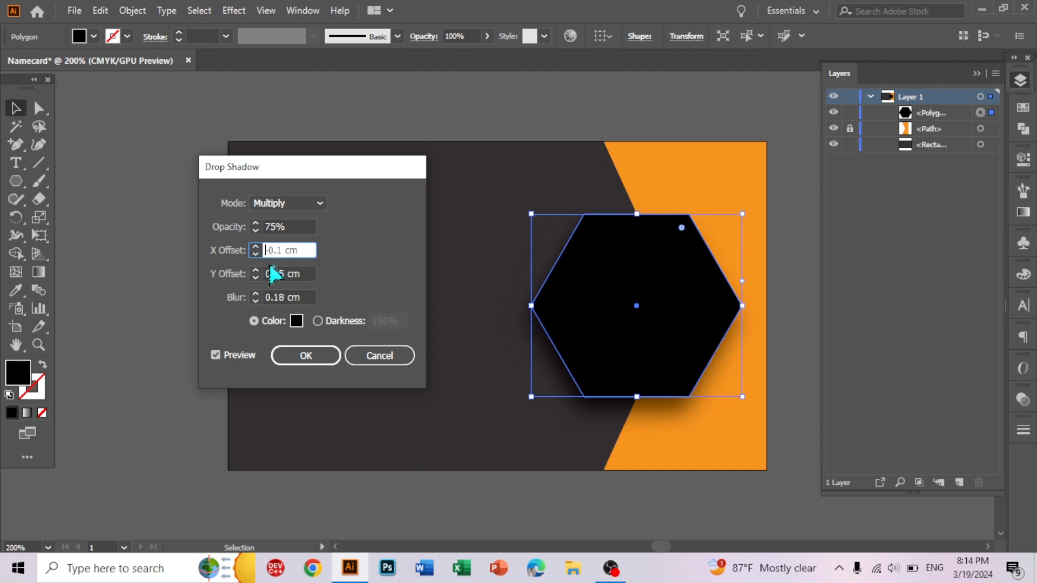
pyautogui.click(306, 356)
pyautogui.click(322, 213)
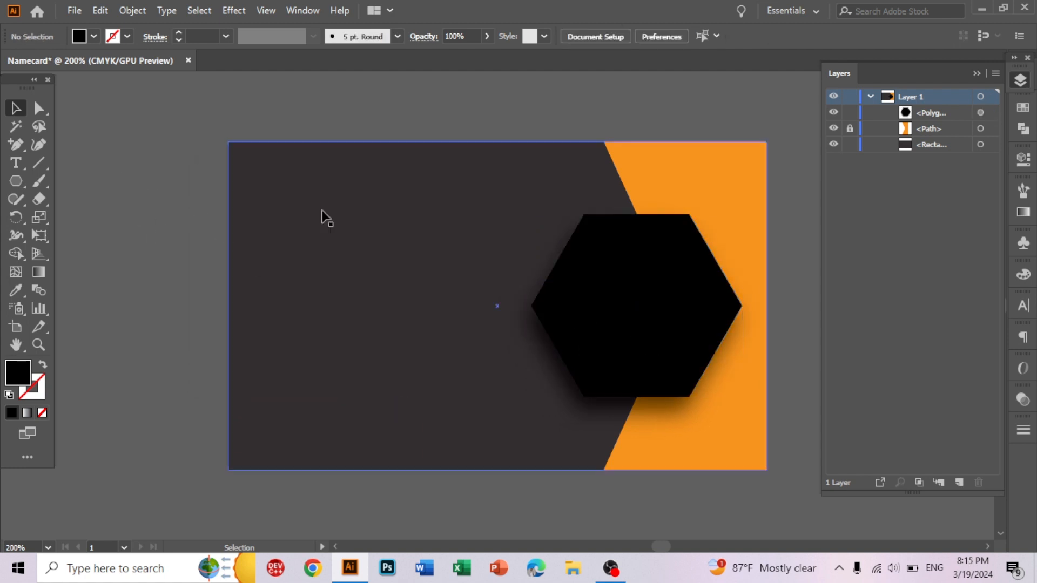
# Change the background rectangle's fill to the near-black colour #231f20.
pyautogui.scroll(-2, 376, 265)
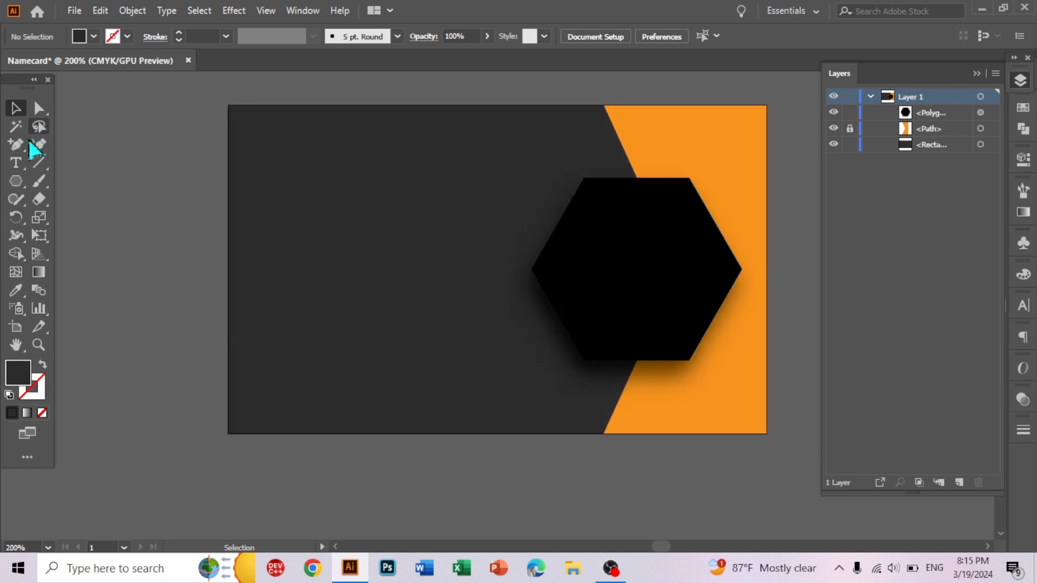
pyautogui.click(269, 222)
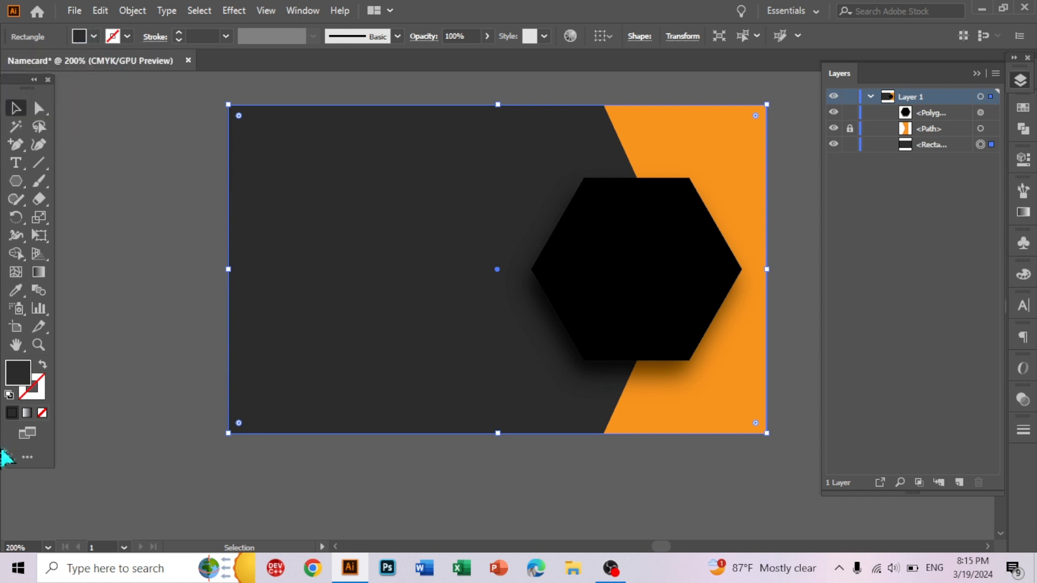
pyautogui.doubleClick(20, 375)
pyautogui.moveTo(548, 381); pyautogui.dragTo(567, 385)
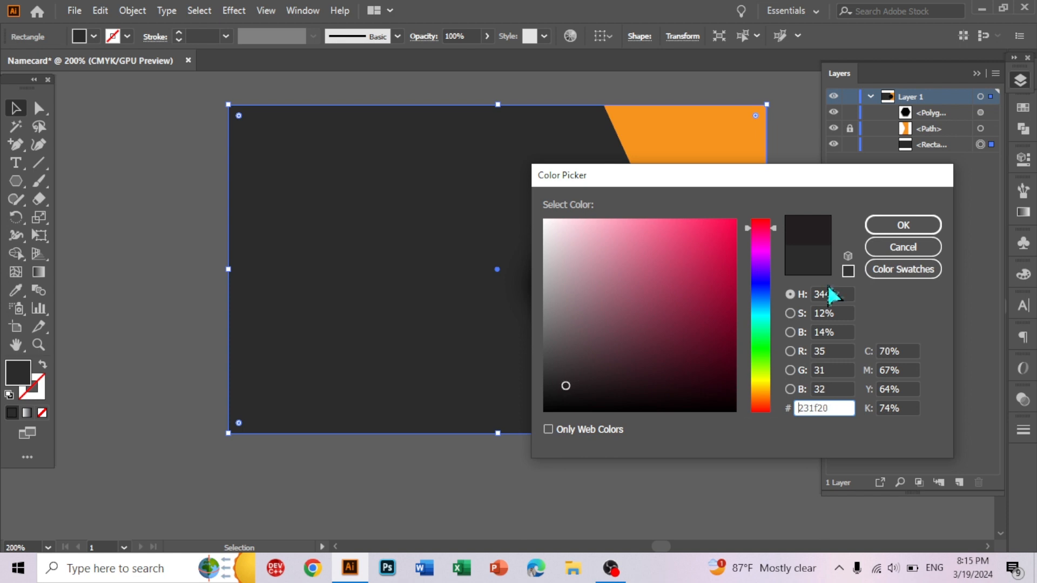
pyautogui.click(917, 225)
pyautogui.click(137, 202)
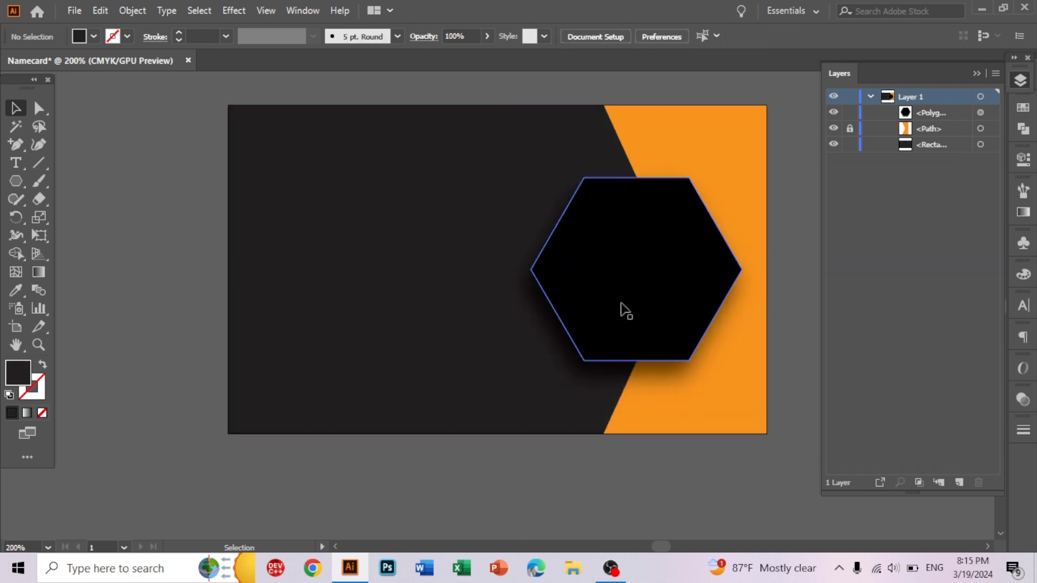
# Lock the dark background rectangle.
pyautogui.click(382, 243)
pyautogui.click(132, 11)
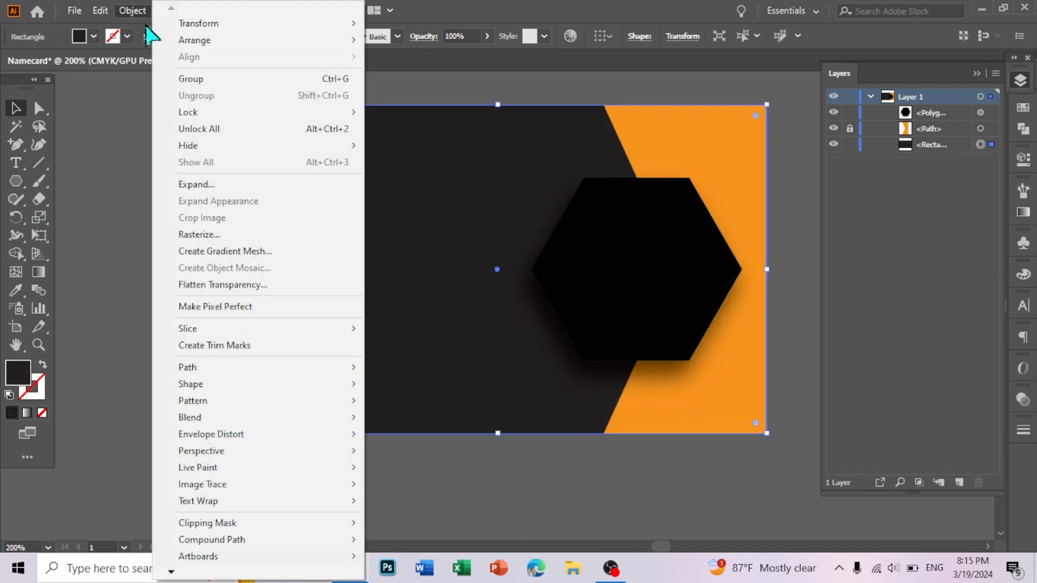
pyautogui.moveTo(219, 112)
pyautogui.click(391, 111)
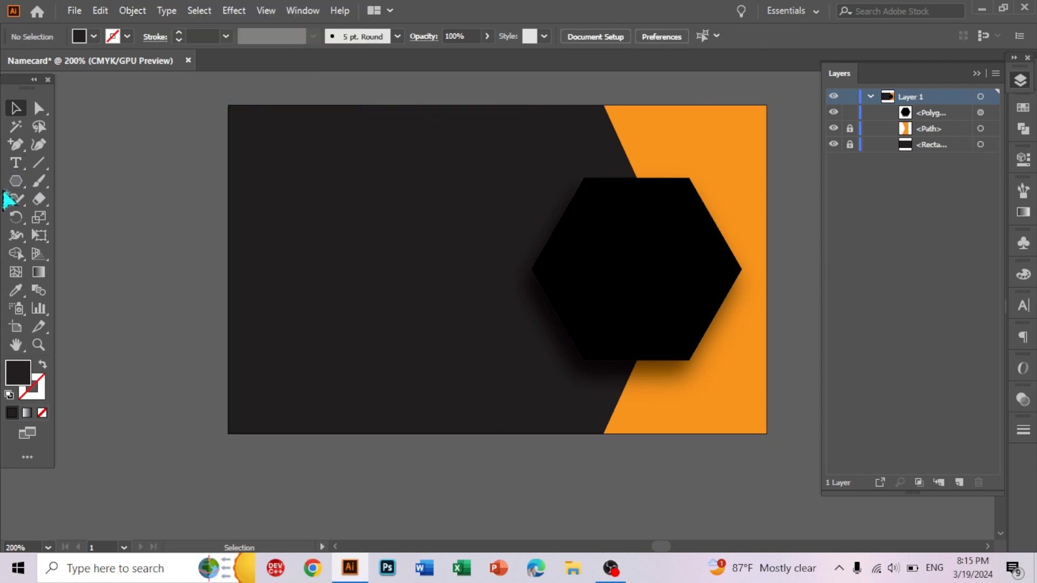
pyautogui.click(20, 183)
pyautogui.click(321, 219)
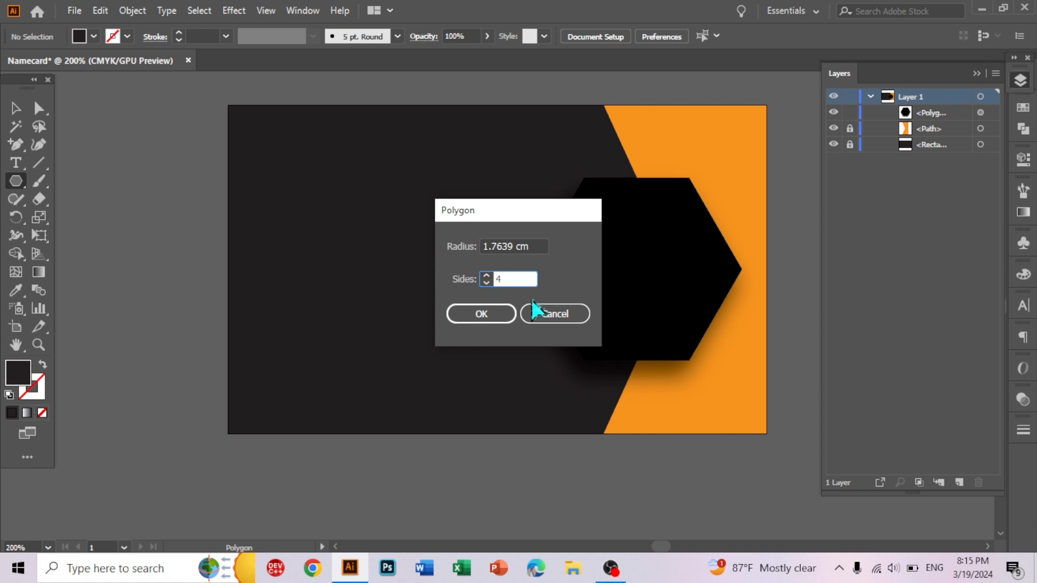
pyautogui.click(556, 315)
# Draw a square about 2.06 cm wide on the card's dark area and round all its corners.
pyautogui.click(20, 183)
pyautogui.click(89, 181)
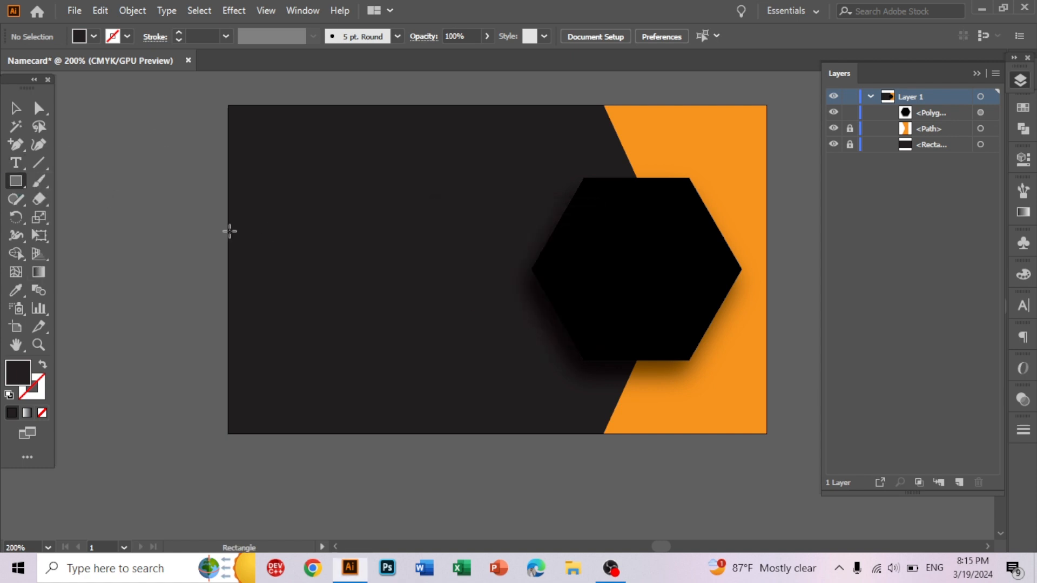
pyautogui.moveTo(308, 218); pyautogui.dragTo(369, 279)
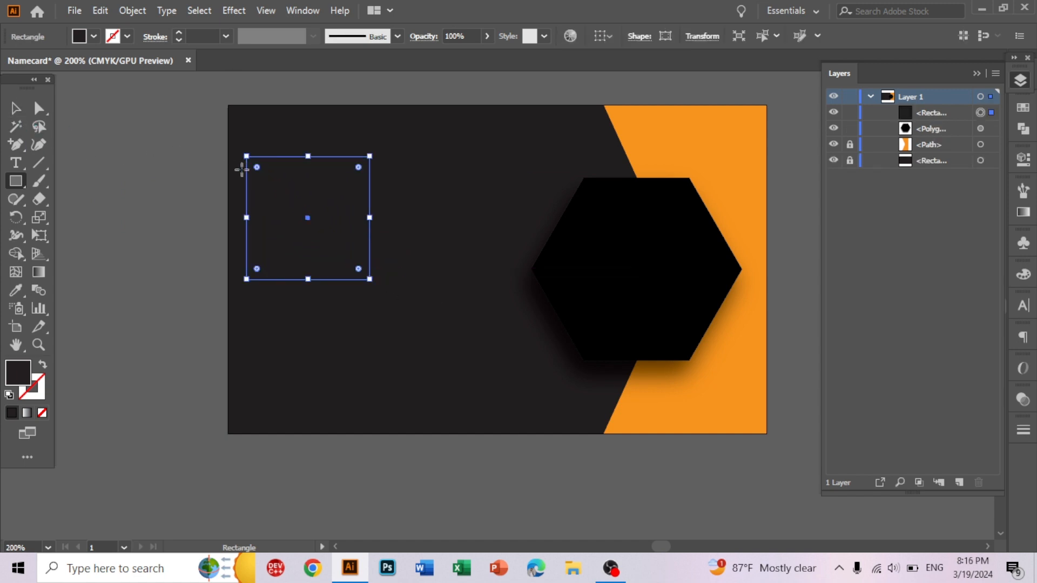
pyautogui.moveTo(257, 168); pyautogui.dragTo(269, 179)
pyautogui.click(104, 151)
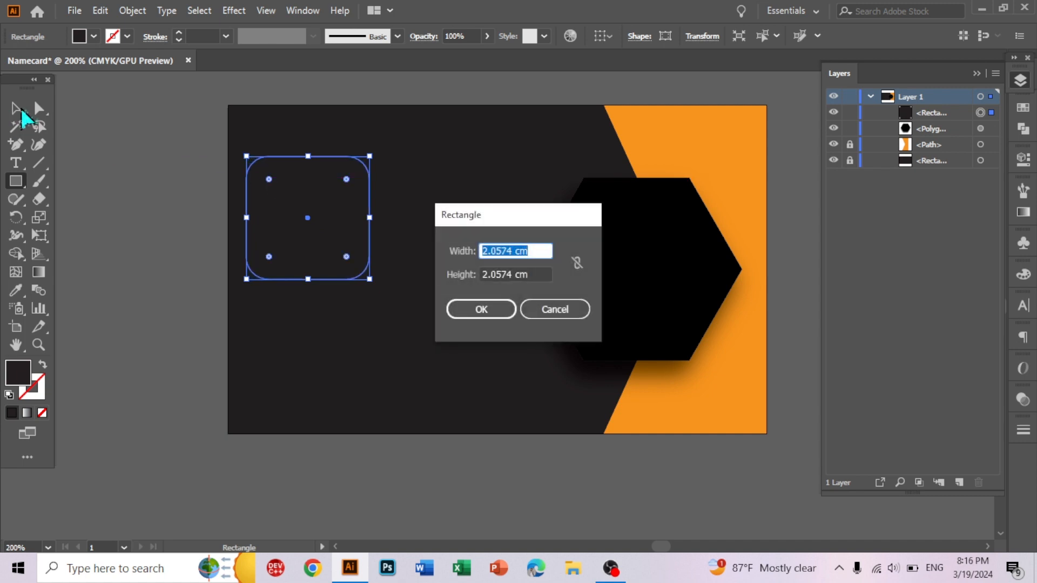
pyautogui.click(546, 312)
# Fill the rounded square with the same orange as the side shape.
pyautogui.click(15, 108)
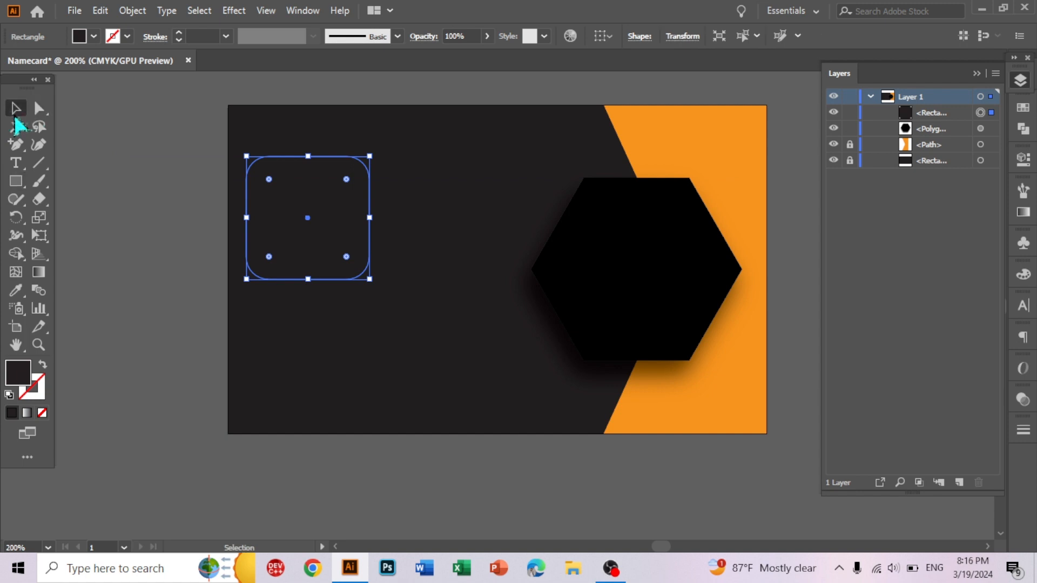
pyautogui.click(93, 37)
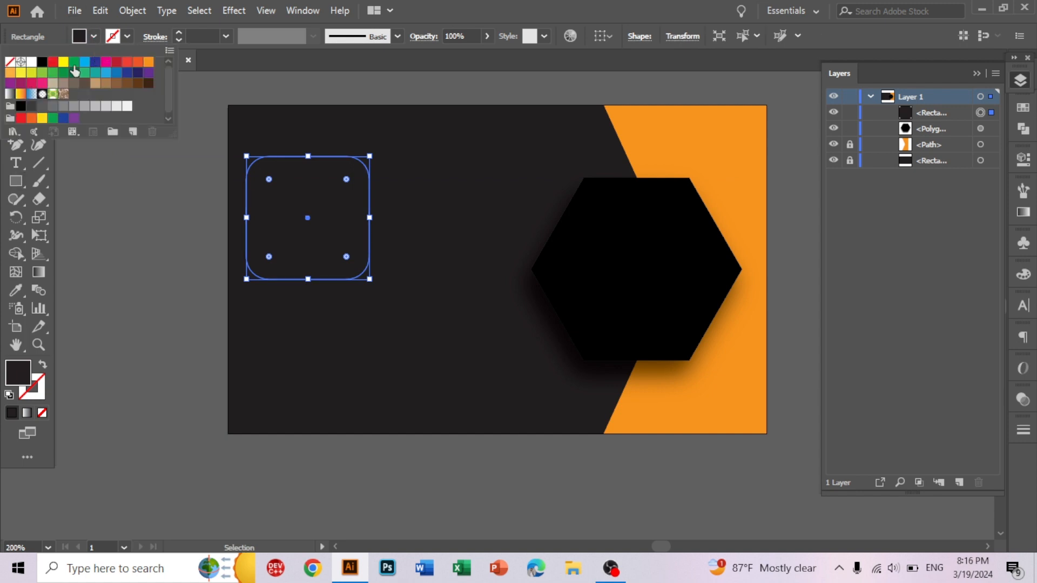
pyautogui.click(148, 67)
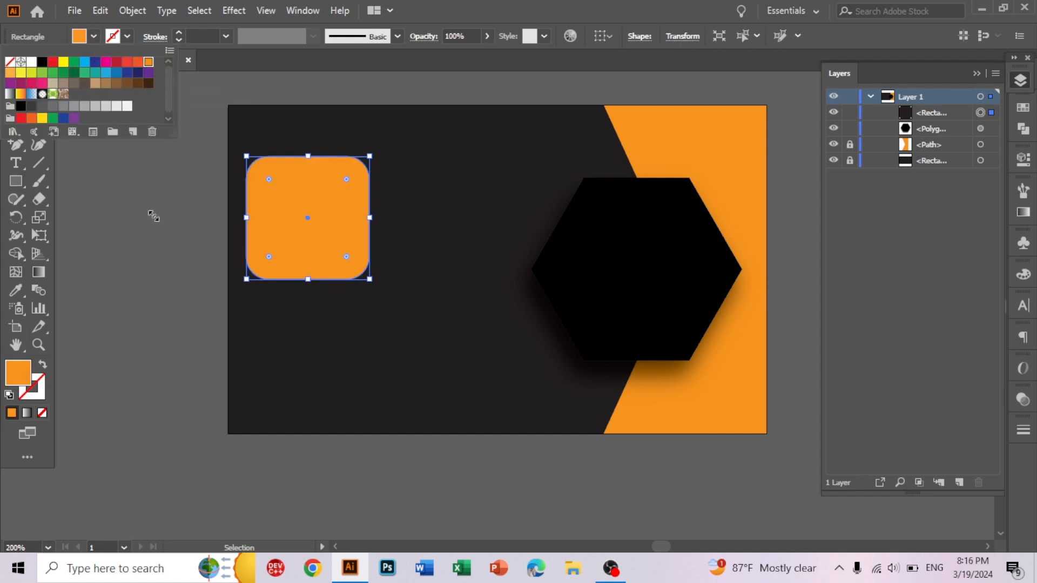
pyautogui.click(110, 205)
pyautogui.click(133, 119)
pyautogui.click(324, 243)
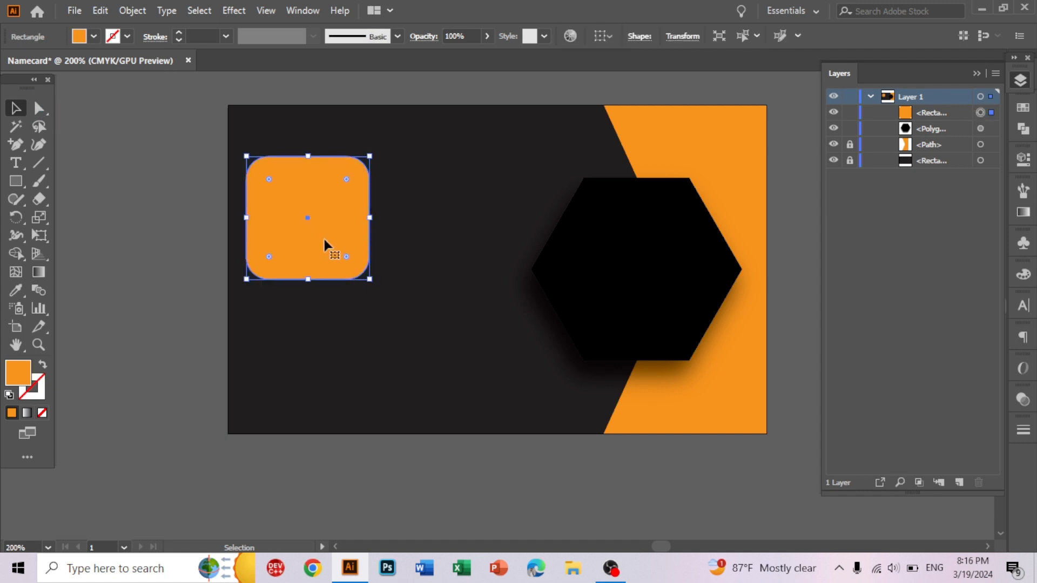
# Make a centred copy of the orange square scaled to about 1.51 cm and slightly reduce its corner rounding.
pyautogui.moveTo(319, 203); pyautogui.dragTo(301, 218)
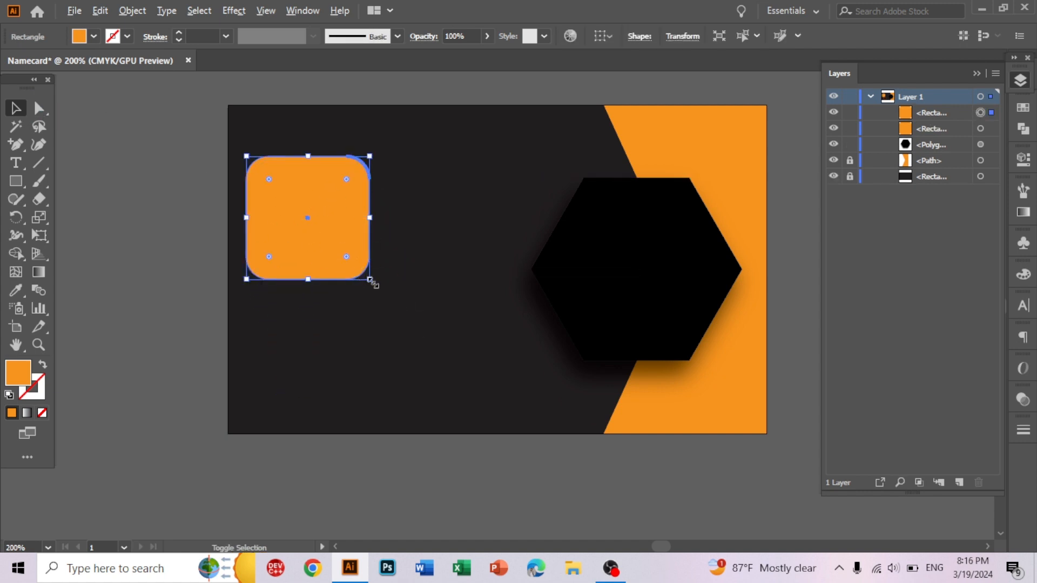
pyautogui.moveTo(370, 279); pyautogui.dragTo(352, 264)
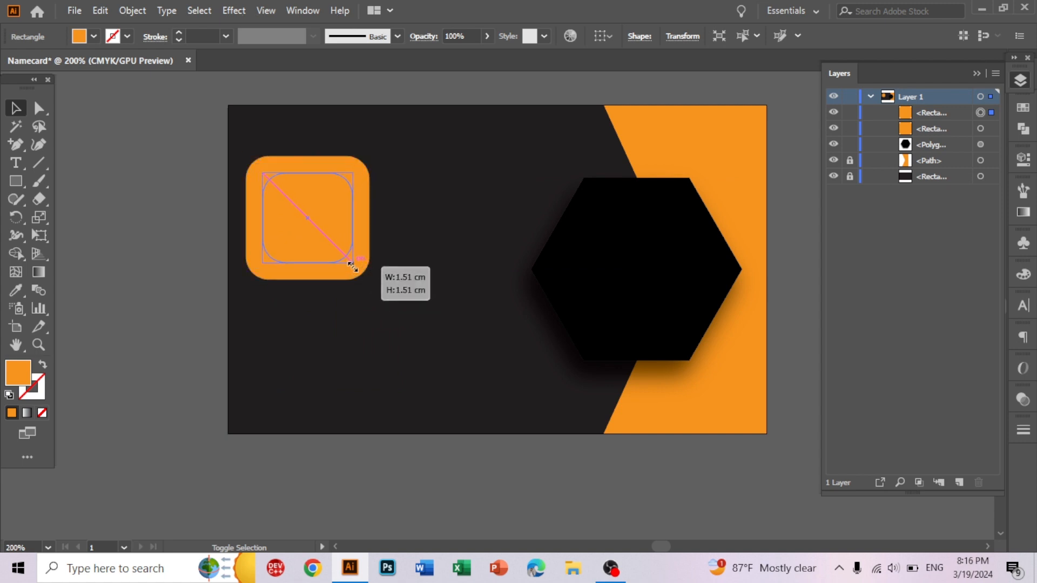
pyautogui.moveTo(351, 265); pyautogui.dragTo(352, 266)
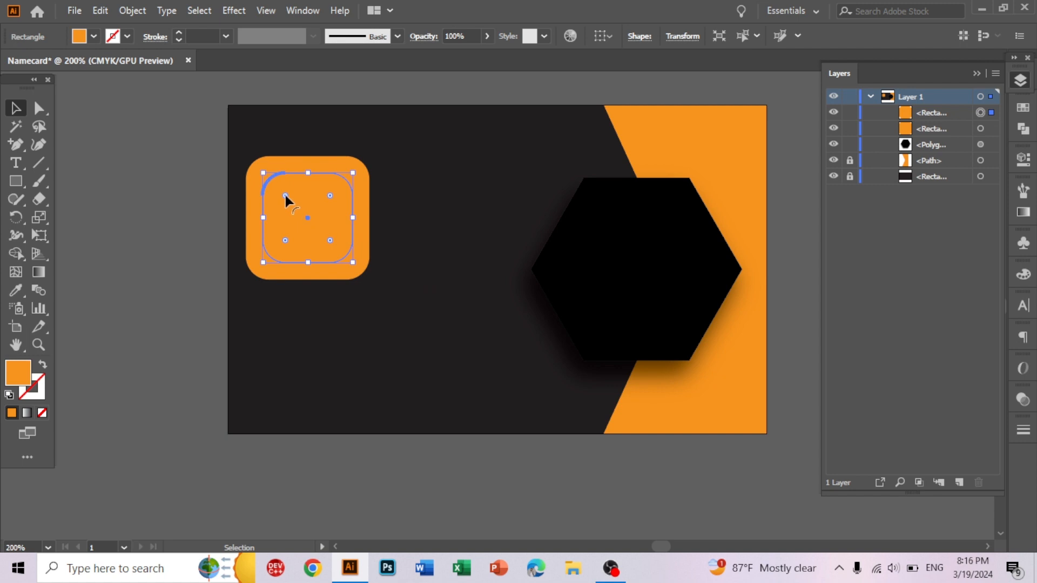
pyautogui.moveTo(285, 195); pyautogui.dragTo(274, 192)
pyautogui.click(154, 151)
# Subtract the inner square from the outer one with Minus Front to form an orange frame.
pyautogui.click(303, 231)
pyautogui.keyDown('shift'); pyautogui.click(274, 171); pyautogui.keyUp('shift')
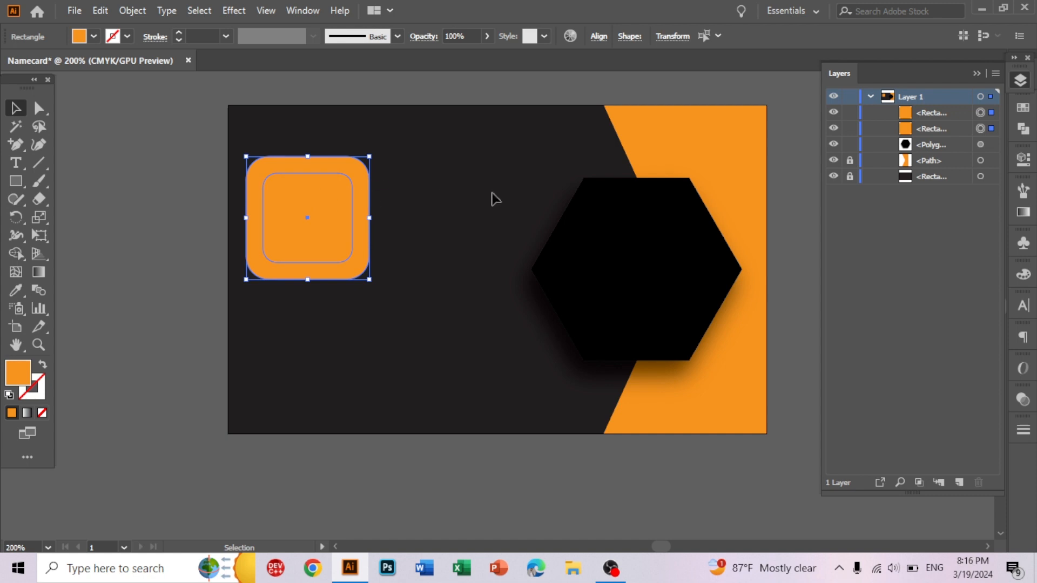
pyautogui.click(1023, 129)
pyautogui.click(874, 142)
pyautogui.click(179, 236)
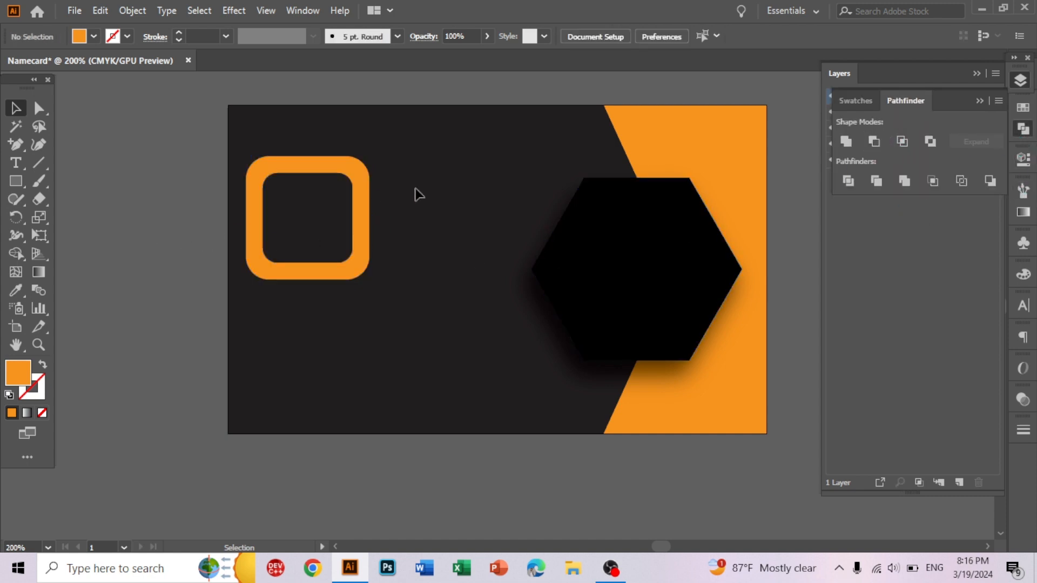
# Rotate the orange frame 45° into a diamond and shift it slightly to the right.
pyautogui.moveTo(362, 189); pyautogui.dragTo(406, 254)
pyautogui.click(138, 159)
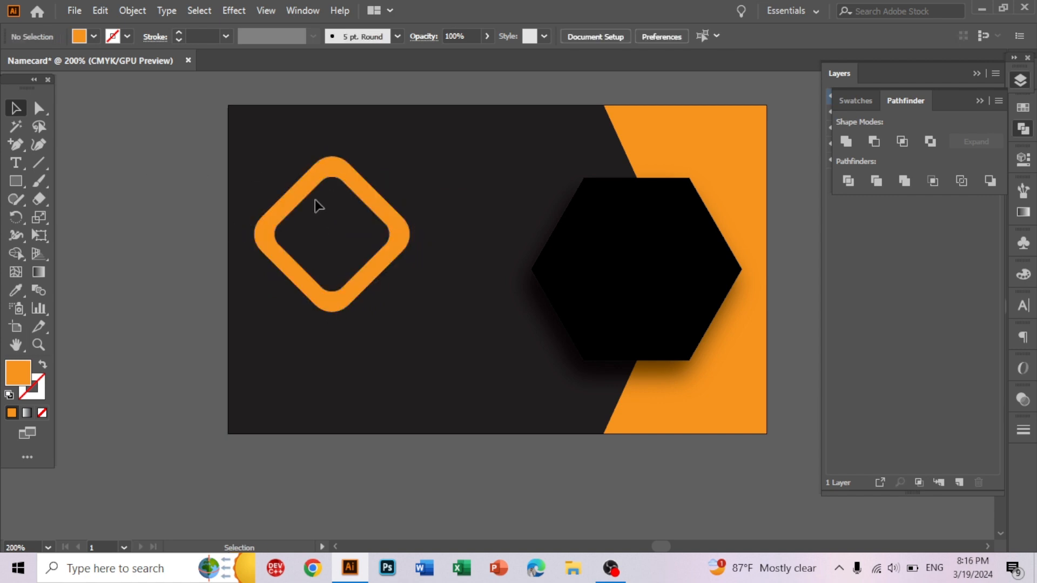
pyautogui.moveTo(304, 196); pyautogui.dragTo(321, 197)
pyautogui.click(151, 179)
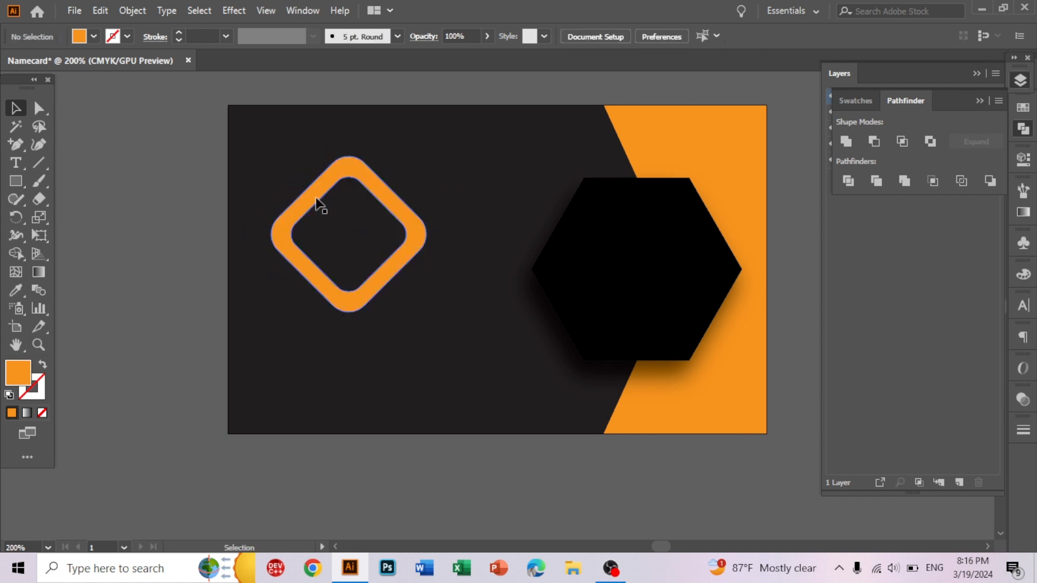
# Place a copy of the diamond frame on the black hexagon and shrink it to fit the hexagon's upper half.
pyautogui.moveTo(403, 271); pyautogui.dragTo(441, 393)
pyautogui.moveTo(412, 247); pyautogui.dragTo(696, 278)
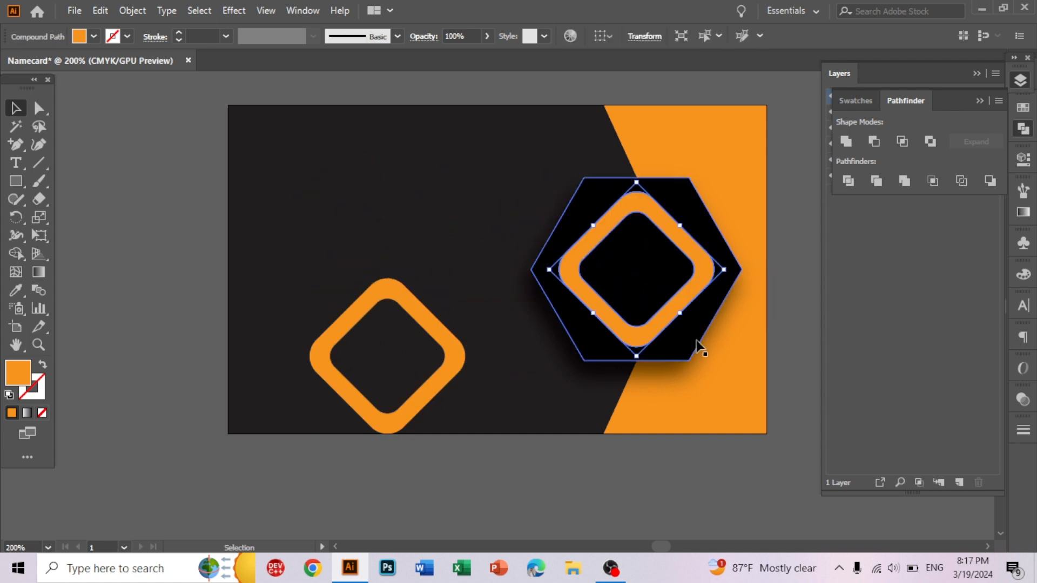
pyautogui.moveTo(697, 347); pyautogui.dragTo(660, 271)
pyautogui.click(254, 234)
pyautogui.click(215, 247)
pyautogui.click(212, 268)
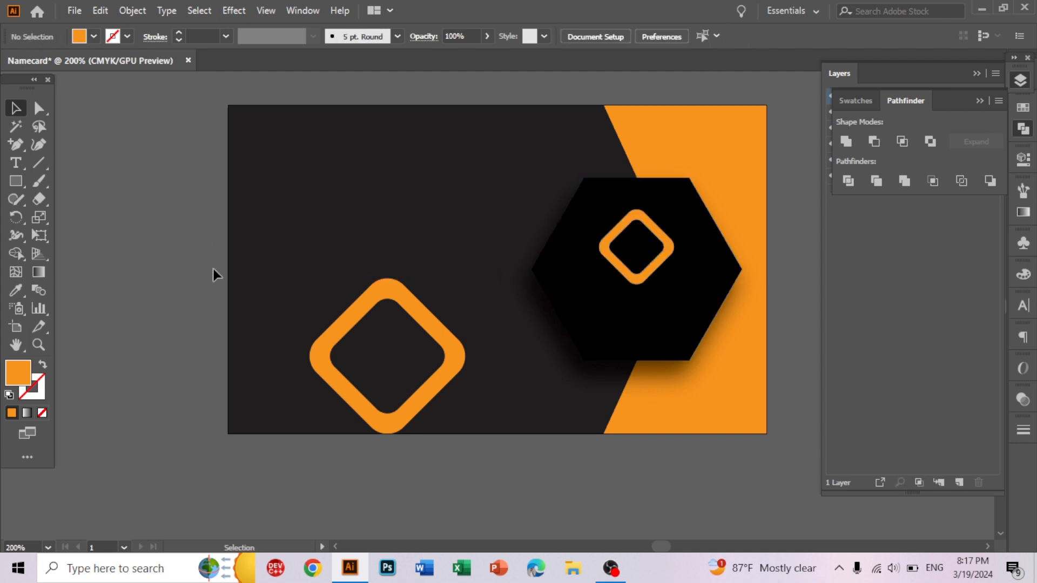
# Delete the large diamond frame from the card's dark area.
pyautogui.scroll(-1, 204, 268)
pyautogui.moveTo(348, 300); pyautogui.dragTo(329, 269)
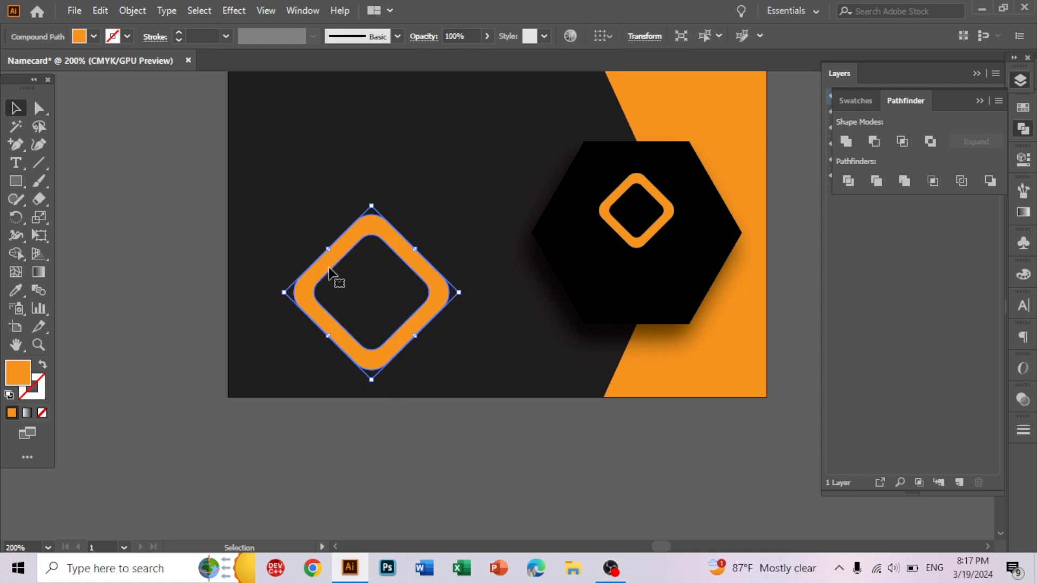
pyautogui.press('Delete')
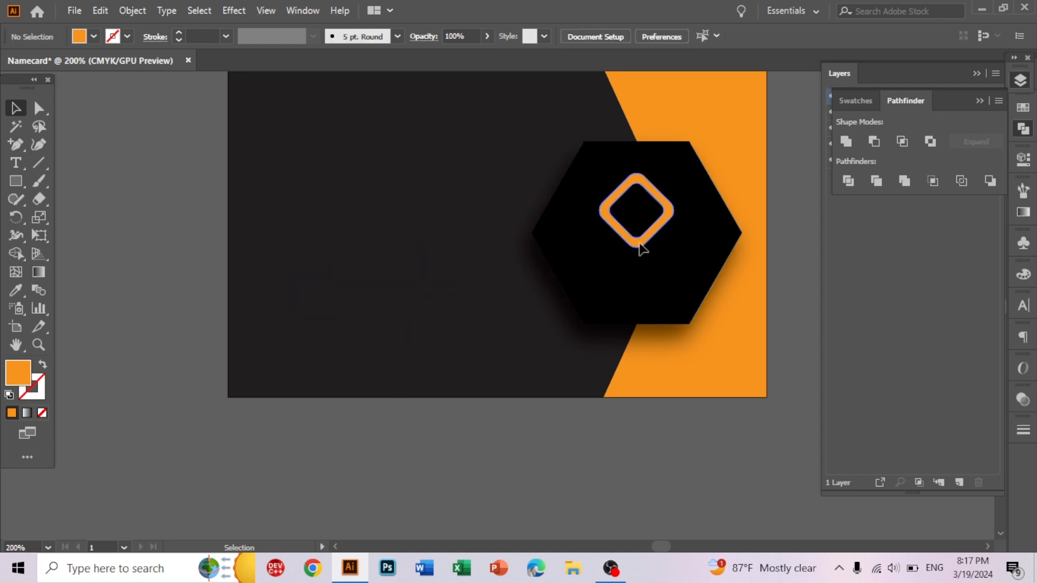
# Copy the small diamond frame from the hexagon onto the card's dark area.
pyautogui.moveTo(642, 249); pyautogui.dragTo(397, 302)
pyautogui.scroll(2, 400, 458)
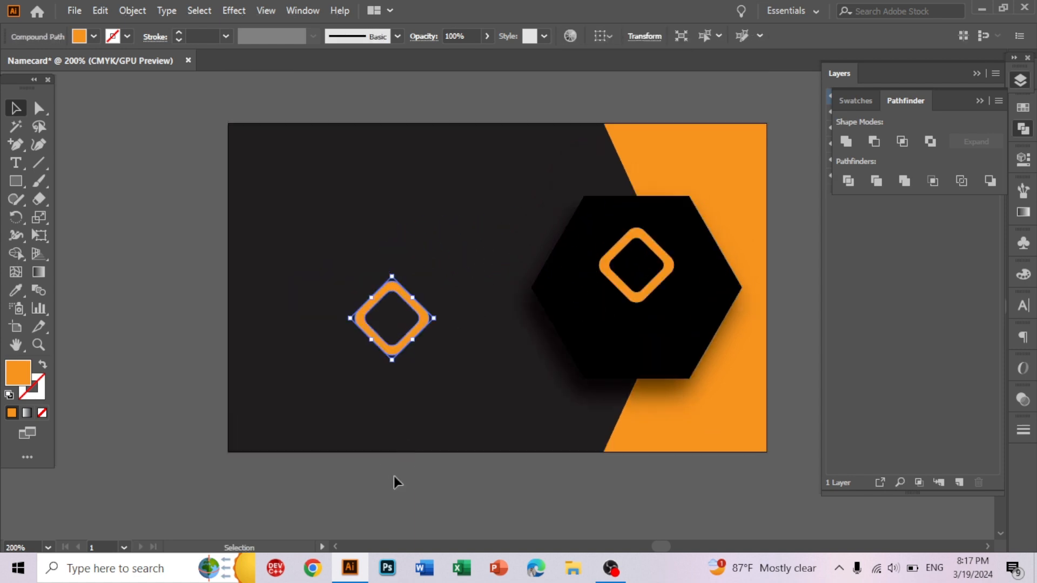
pyautogui.click(395, 478)
pyautogui.hotkey('ctrl', '+')
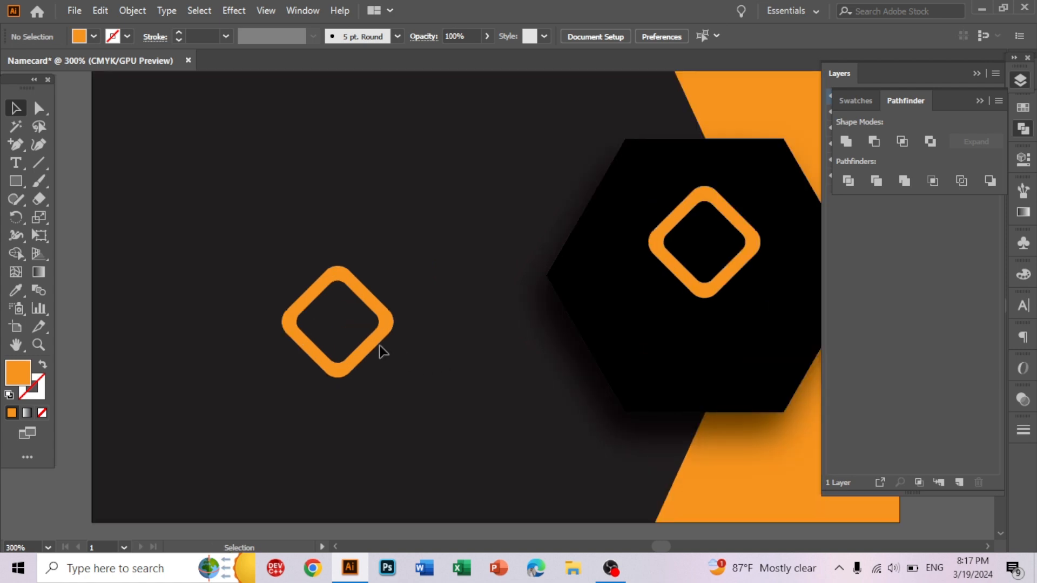
# Cut off the lower part of the copied diamond frame with an overlapping rectangle, keeping only its rounded top corner.
pyautogui.click(16, 181)
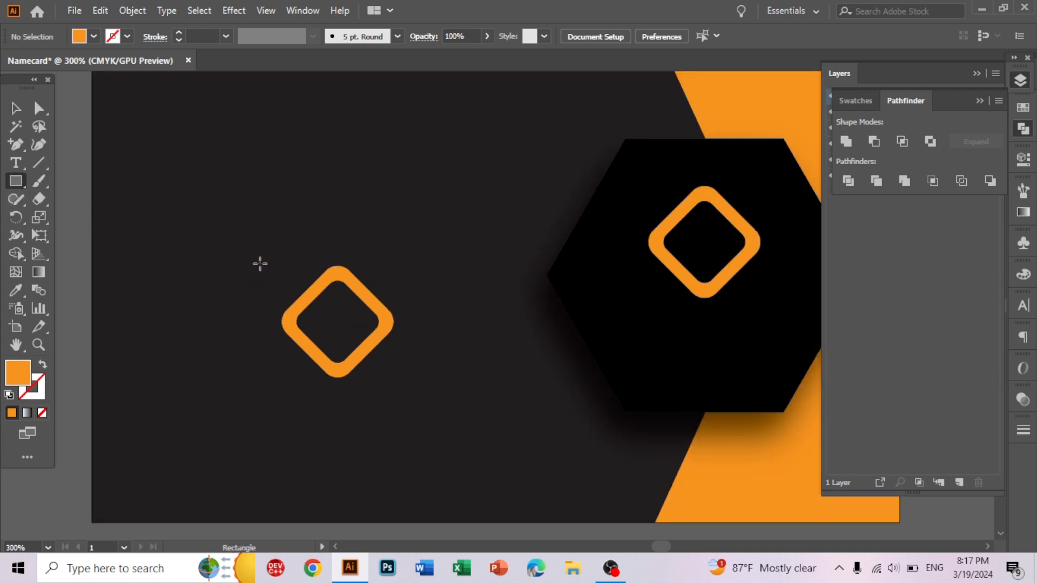
pyautogui.moveTo(202, 322)
pyautogui.mouseDown()
pyautogui.moveTo(405, 329)
pyautogui.moveTo(458, 377)
pyautogui.mouseUp()
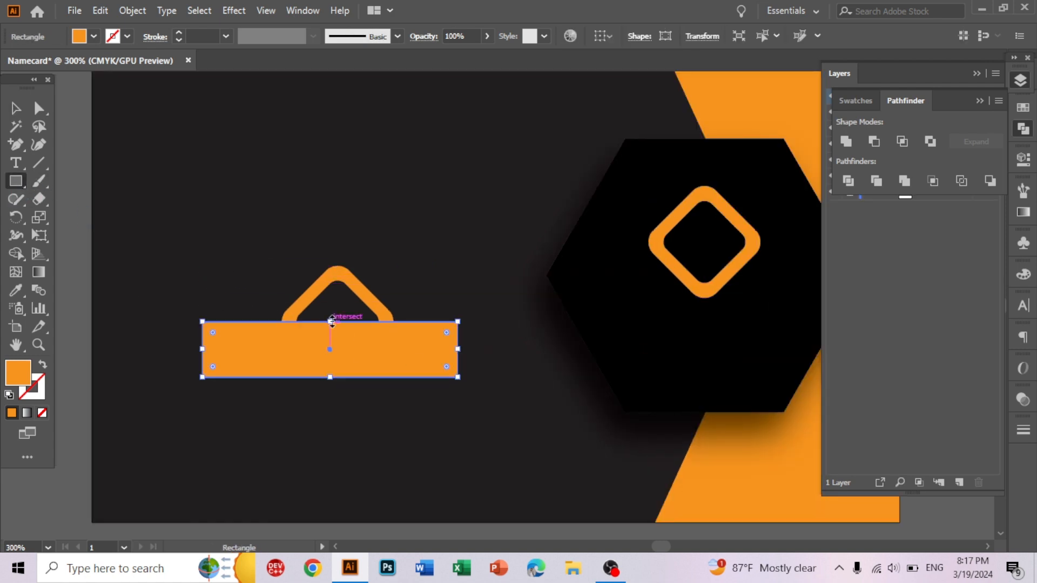
pyautogui.moveTo(332, 322); pyautogui.dragTo(331, 303)
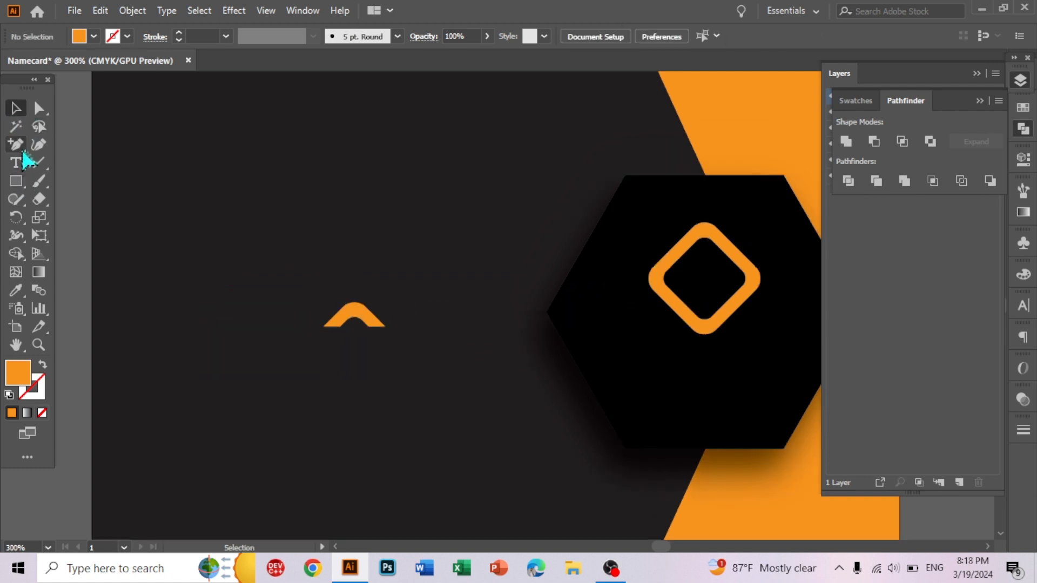
# Draw a small diagonally tilted rectangle over the chevron's left end and place a copy near its right end.
pyautogui.click(16, 181)
pyautogui.moveTo(293, 303); pyautogui.dragTo(324, 361)
pyautogui.moveTo(291, 294); pyautogui.dragTo(314, 325)
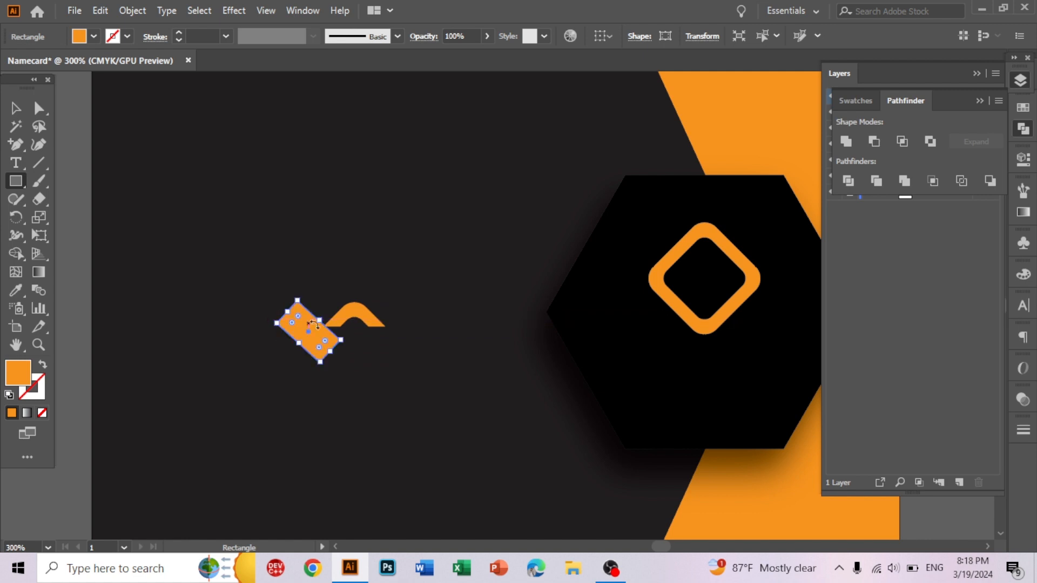
pyautogui.press('v')
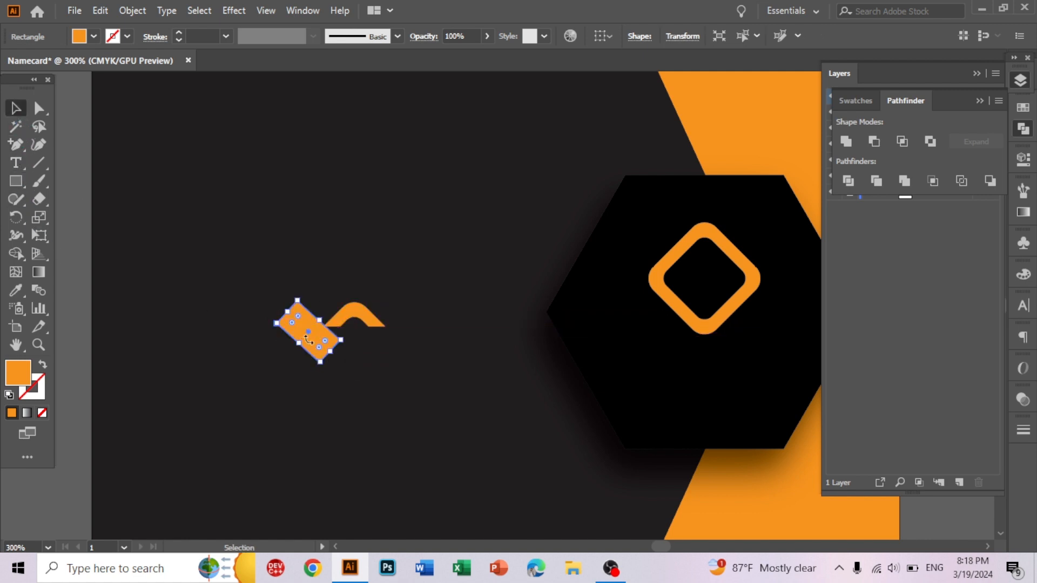
pyautogui.moveTo(309, 337); pyautogui.dragTo(353, 320)
pyautogui.moveTo(380, 326); pyautogui.dragTo(381, 325)
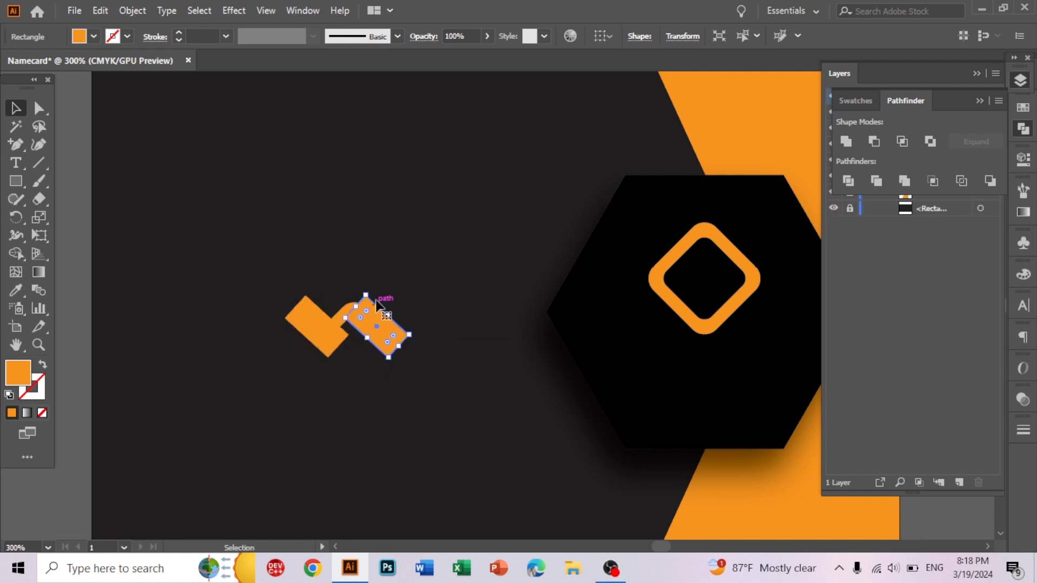
# Reflect the right-hand rectangle copy about the vertical axis and position it over the chevron's right end.
pyautogui.rightClick(370, 327)
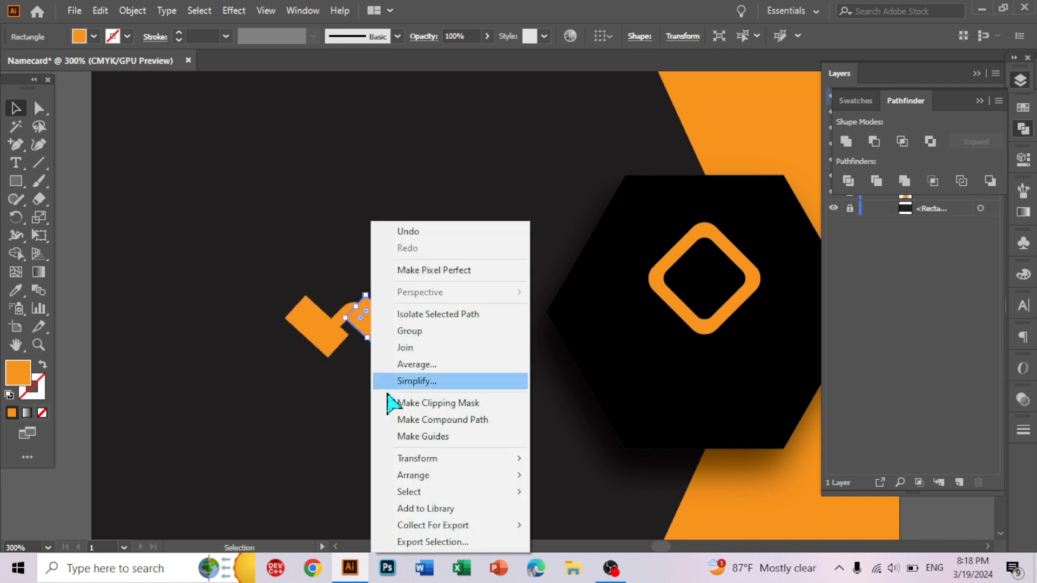
pyautogui.moveTo(383, 458)
pyautogui.click(587, 383)
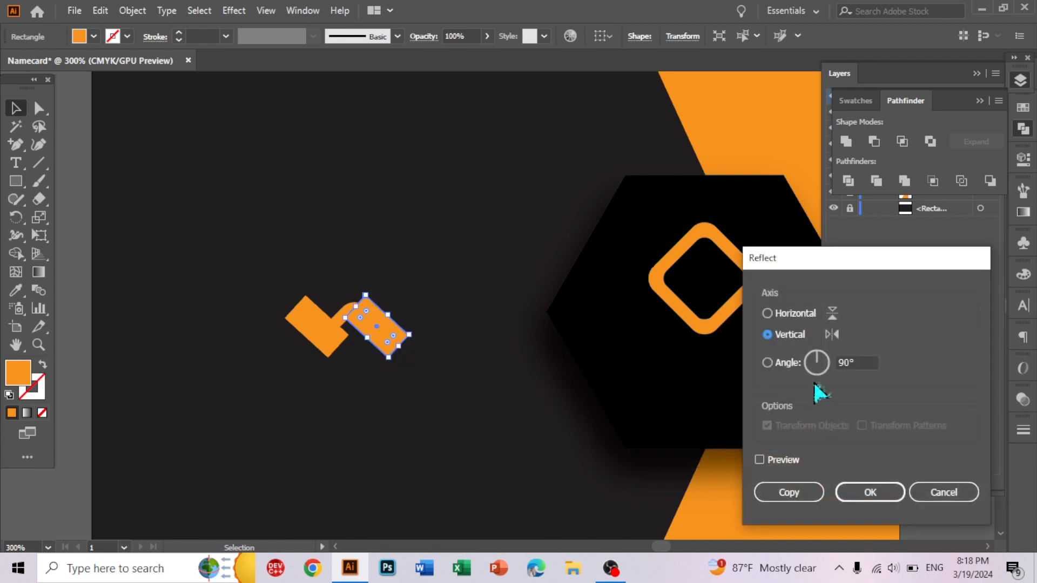
pyautogui.click(759, 460)
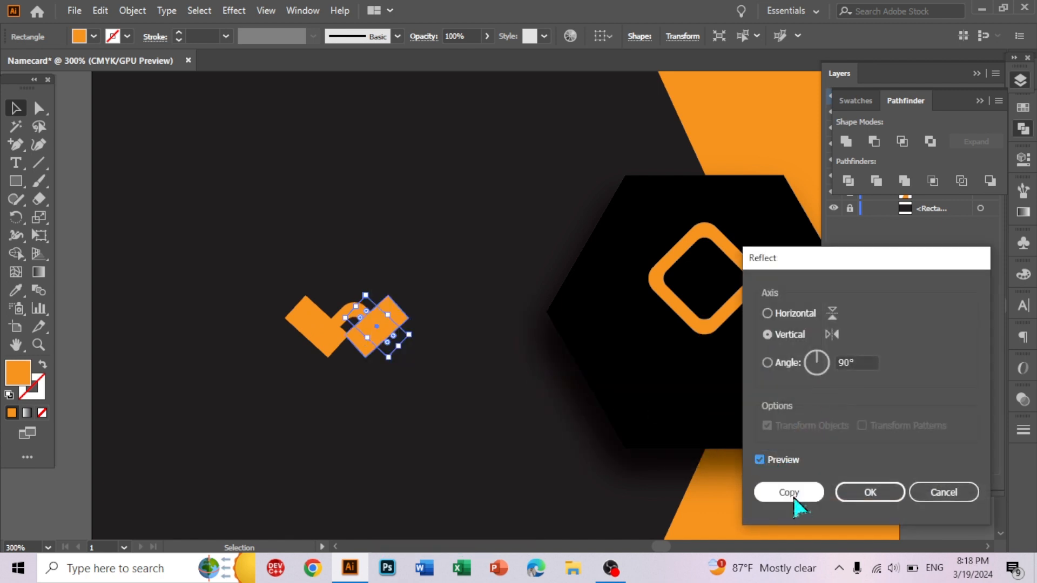
pyautogui.click(870, 493)
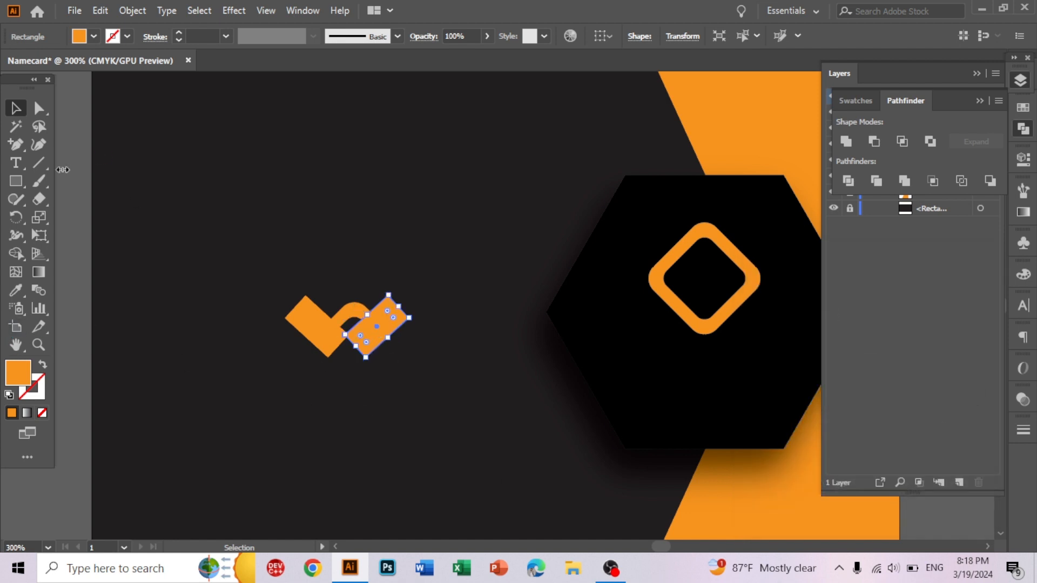
pyautogui.moveTo(374, 328); pyautogui.dragTo(382, 333)
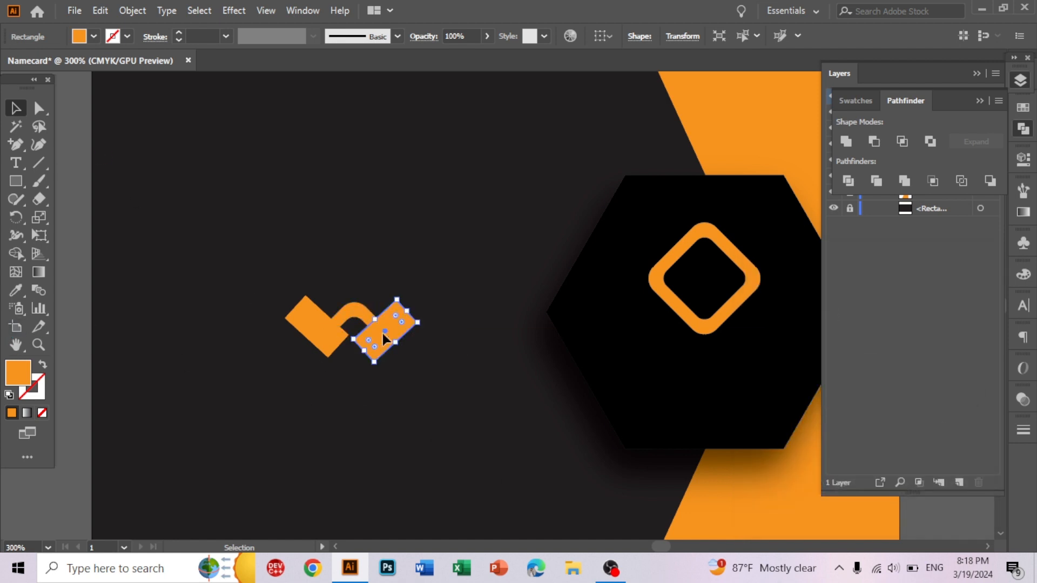
pyautogui.click(227, 418)
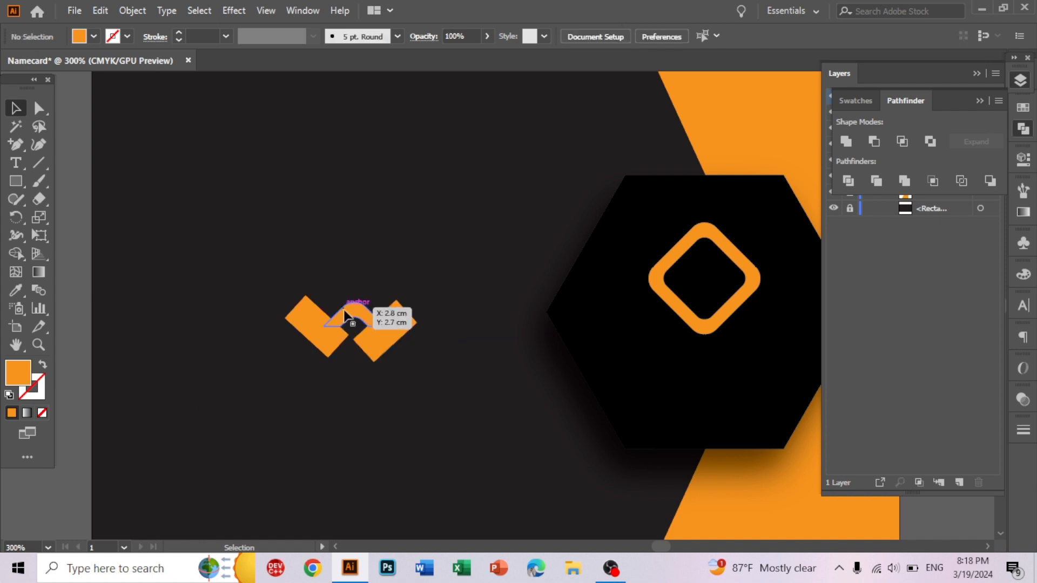
# Trim both ends of the rounded chevron by subtracting the right rectangle with Minus Front and removing the left rectangle with Shape Builder.
pyautogui.click(349, 323)
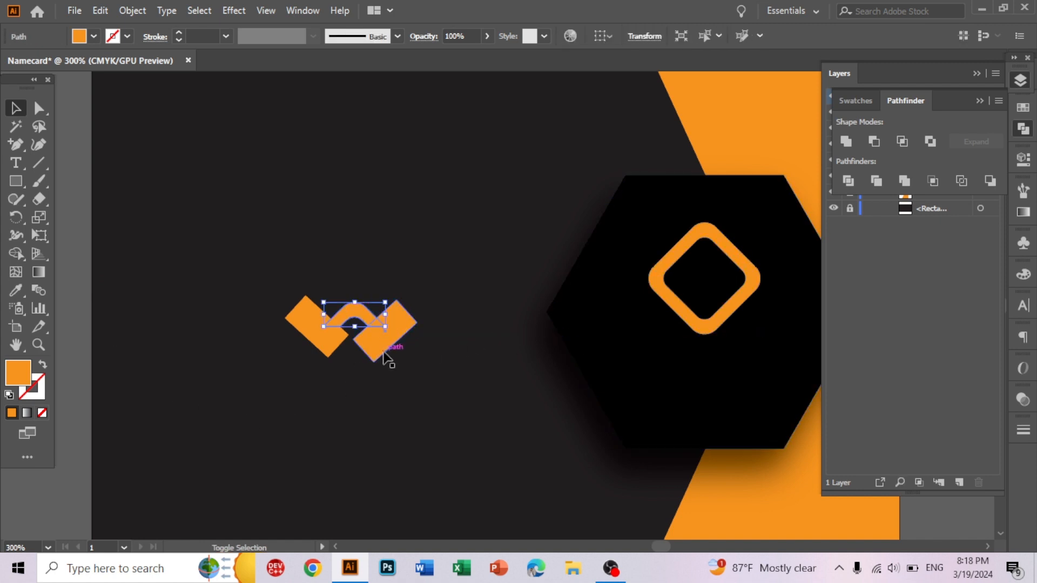
pyautogui.keyDown('shift'); pyautogui.click(388, 346); pyautogui.keyUp('shift')
pyautogui.click(874, 141)
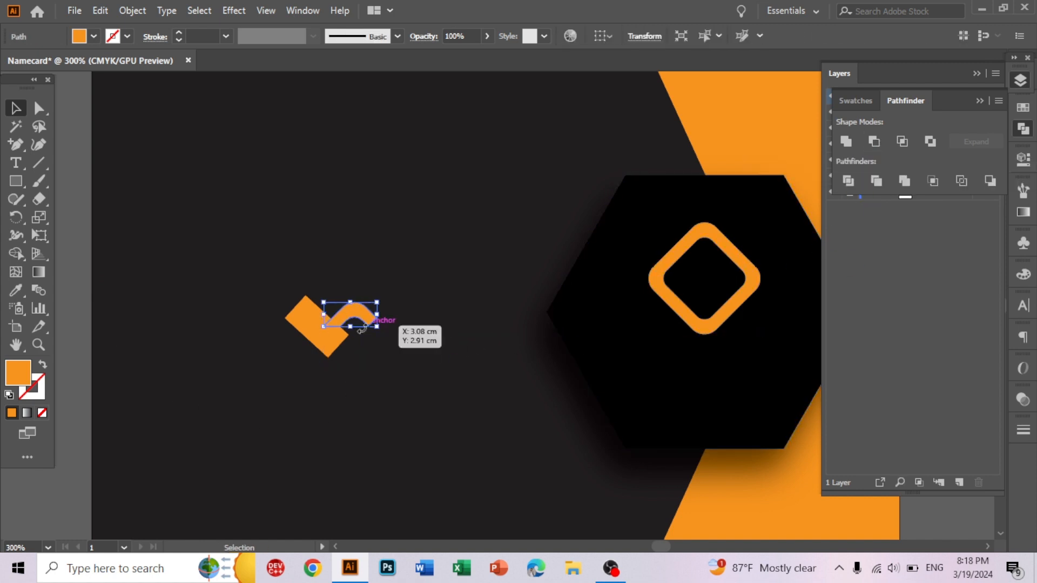
pyautogui.keyDown('shift'); pyautogui.click(331, 348); pyautogui.keyUp('shift')
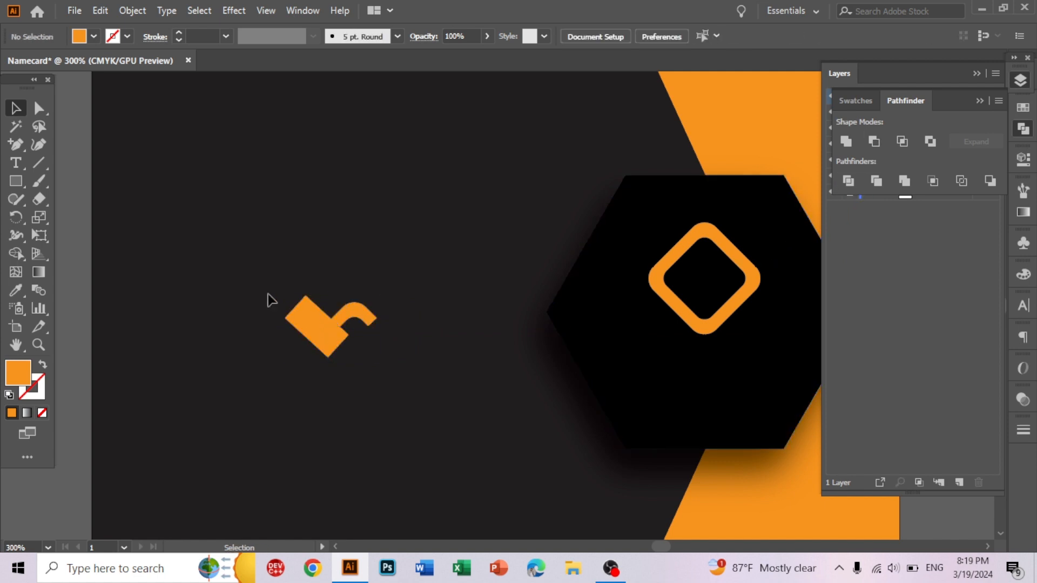
pyautogui.moveTo(267, 295); pyautogui.dragTo(403, 368)
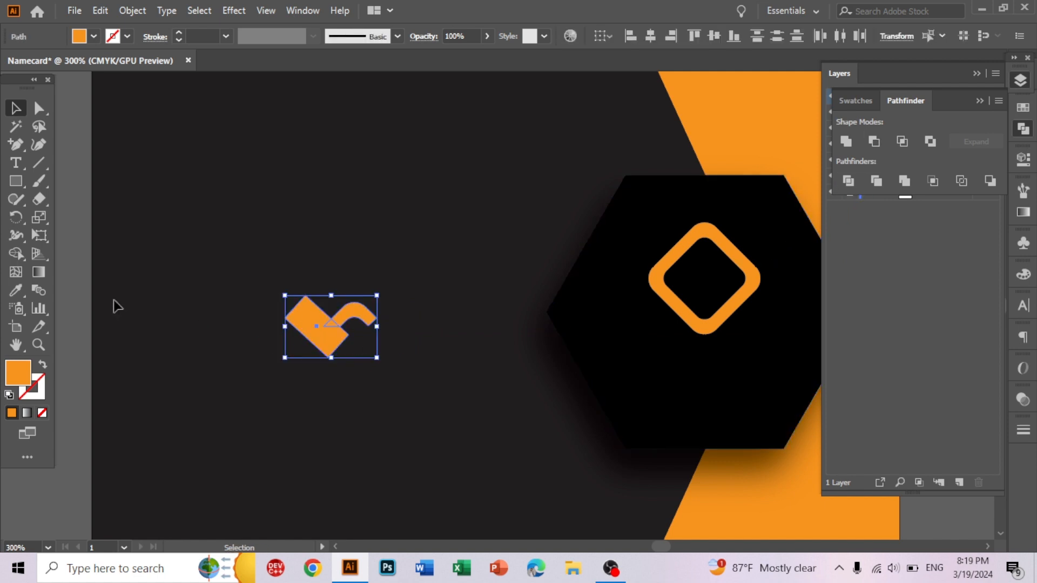
pyautogui.click(17, 255)
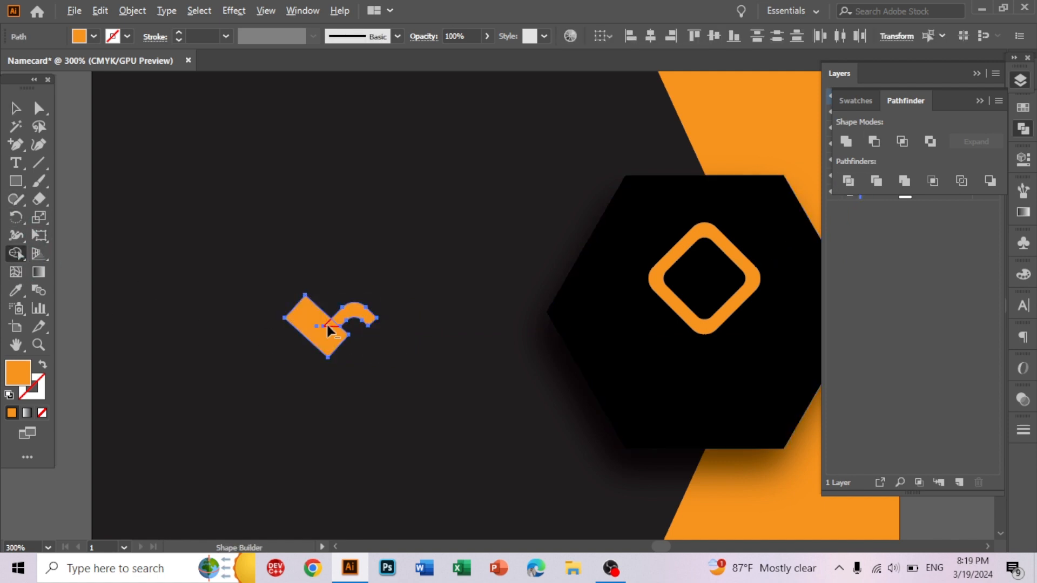
pyautogui.keyDown('alt'); pyautogui.click(335, 333); pyautogui.keyUp('alt')
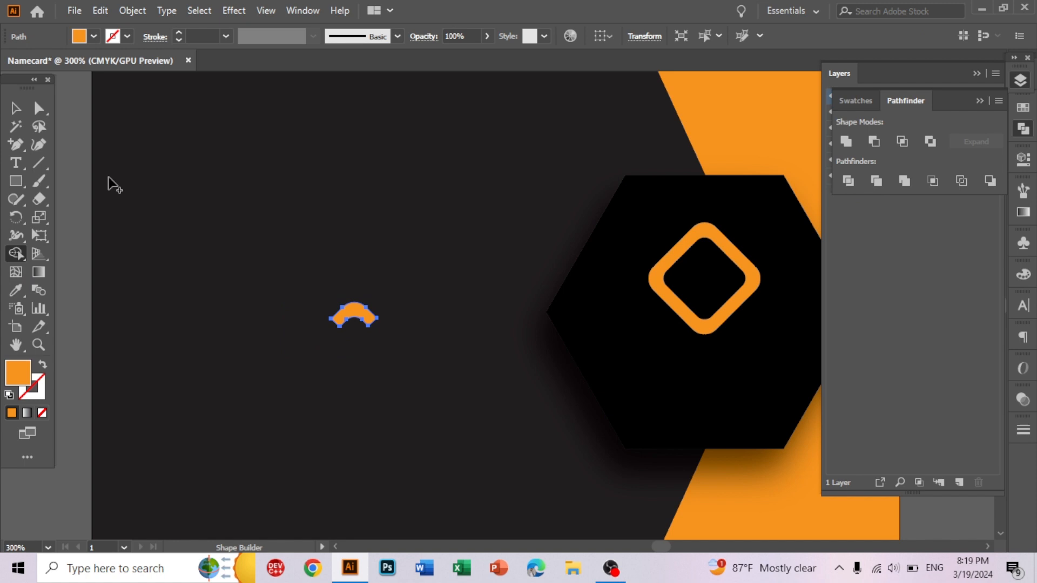
# Move the trimmed chevron into the lower part of the orange diamond frame on the hexagon.
pyautogui.click(18, 108)
pyautogui.click(503, 405)
pyautogui.moveTo(355, 324); pyautogui.dragTo(702, 291)
pyautogui.click(489, 456)
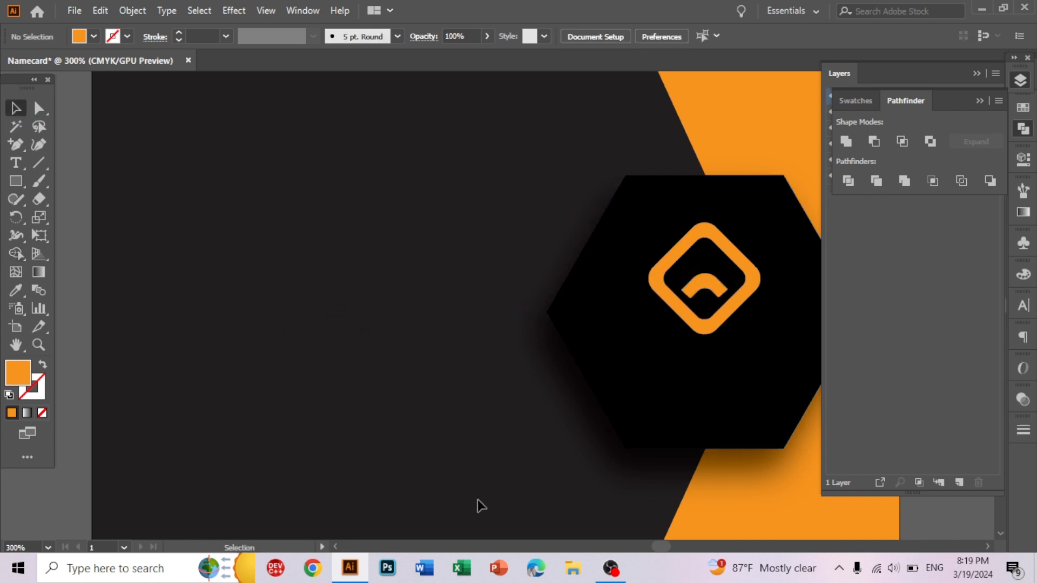
# Add the text DESIGN on the card's dark area.
pyautogui.hotkey('ctrl', '0')
pyautogui.hotkey('ctrl', '-')
pyautogui.click(21, 149)
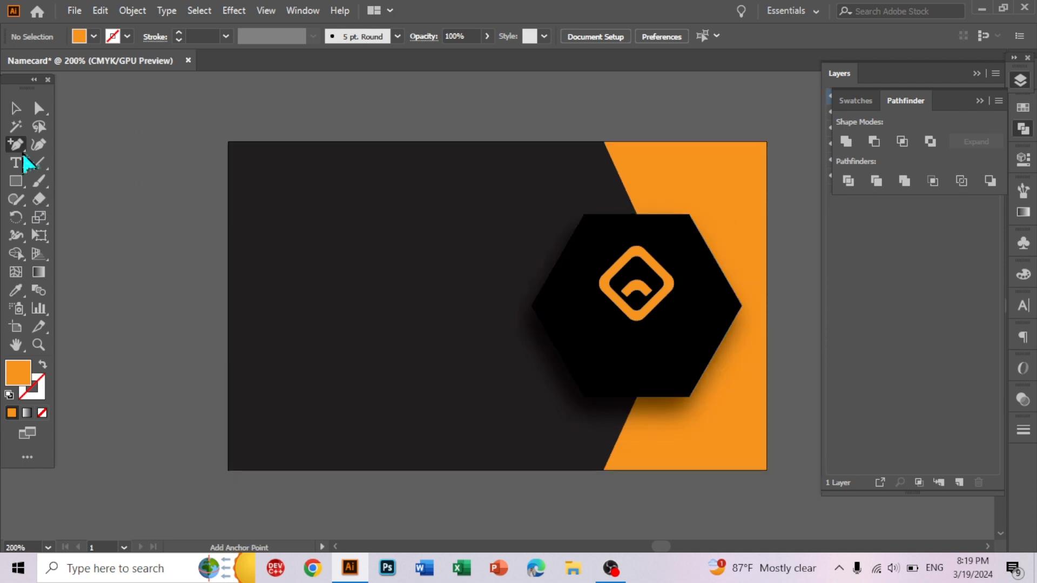
pyautogui.click(22, 160)
pyautogui.click(359, 297)
pyautogui.write('DESIGN')
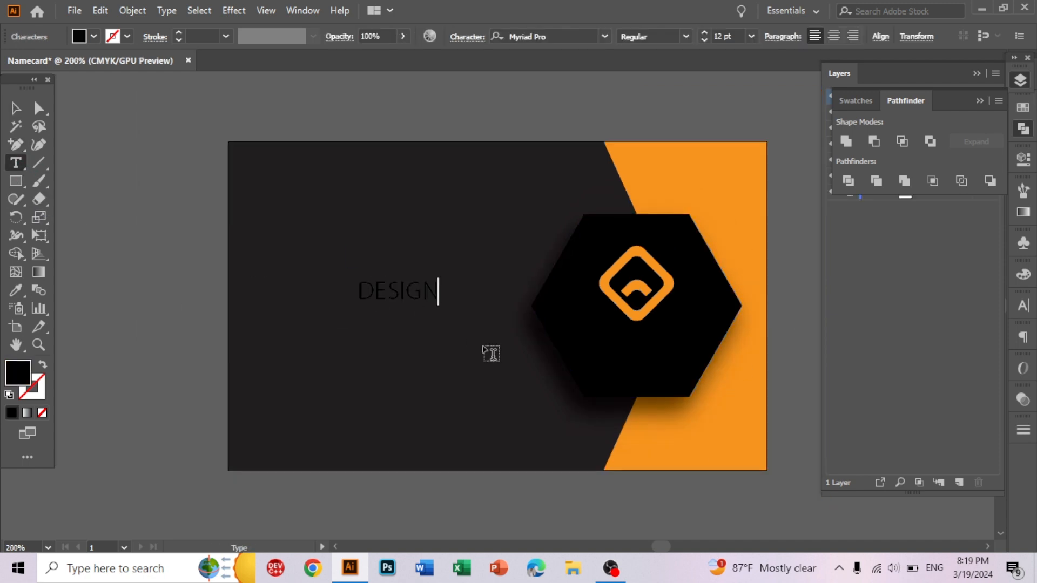
# Color the DESIGN text white and place it inside the hexagon, centered beneath the logo.
pyautogui.scroll(1, 484, 349)
pyautogui.click(15, 108)
pyautogui.click(94, 37)
pyautogui.click(33, 57)
pyautogui.click(106, 189)
pyautogui.moveTo(407, 305); pyautogui.dragTo(676, 356)
# Add the text TAGLINE SPACE on the card's dark area and color it white.
pyautogui.scroll(-1, 511, 443)
pyautogui.press('t')
pyautogui.click(367, 279)
pyautogui.write('TAGLINE SPACE')
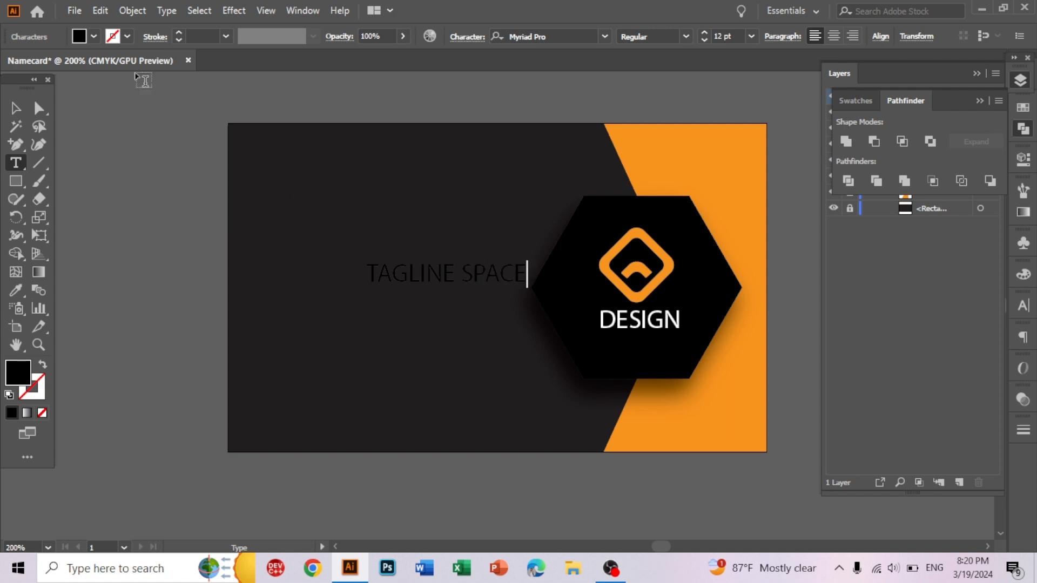
pyautogui.click(16, 108)
pyautogui.click(93, 37)
pyautogui.click(33, 59)
pyautogui.click(94, 194)
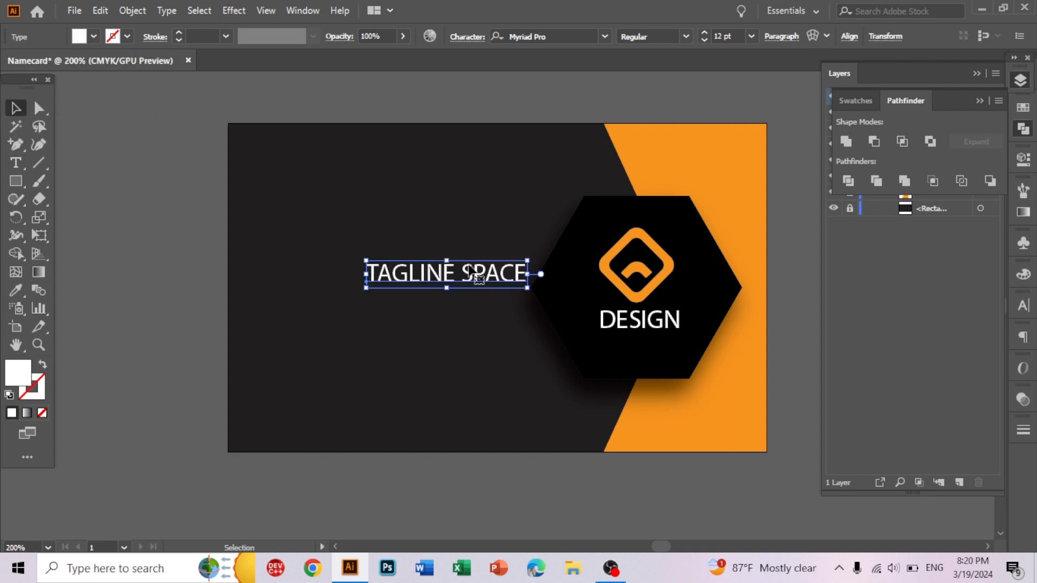
# Reduce the TAGLINE SPACE text to 7 pt and position it directly beneath DESIGN in the hexagon.
pyautogui.moveTo(476, 274); pyautogui.dragTo(641, 334)
pyautogui.click(704, 40)
pyautogui.click(704, 41)
pyautogui.click(704, 41)
pyautogui.click(704, 41)
pyautogui.click(704, 42)
pyautogui.click(802, 386)
pyautogui.click(645, 344)
pyautogui.click(782, 366)
# Add the 7 pt text Lorem Ipsum Dolor on the card's dark area and color it white.
pyautogui.scroll(1, 429, 460)
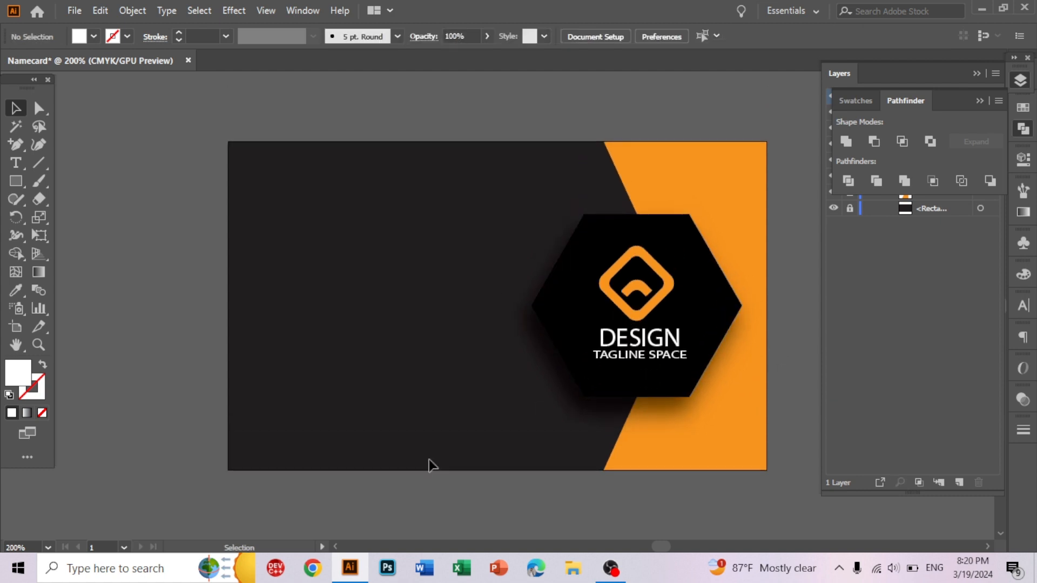
pyautogui.press('t')
pyautogui.click(258, 287)
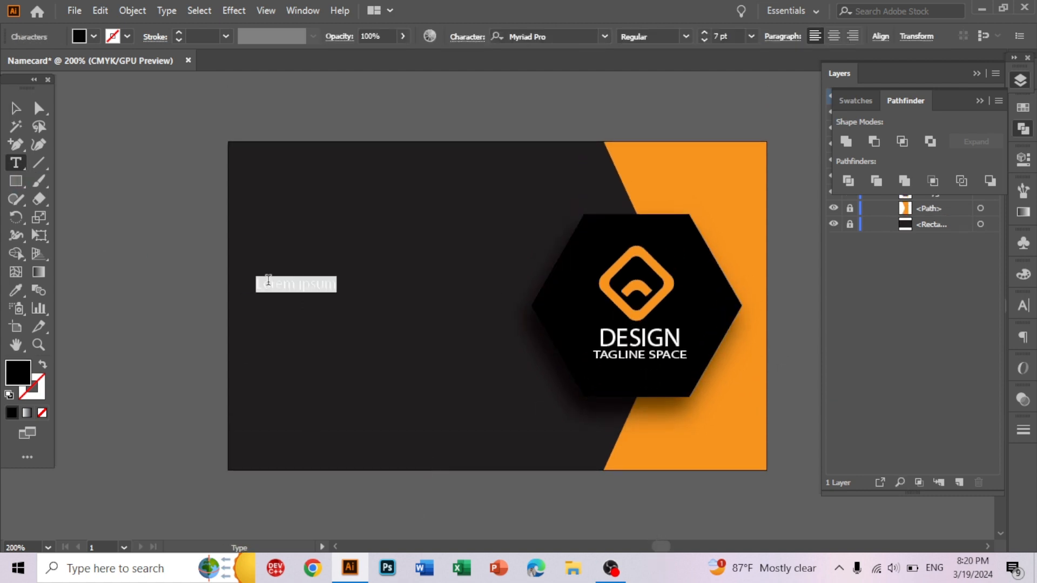
pyautogui.write('Lo')
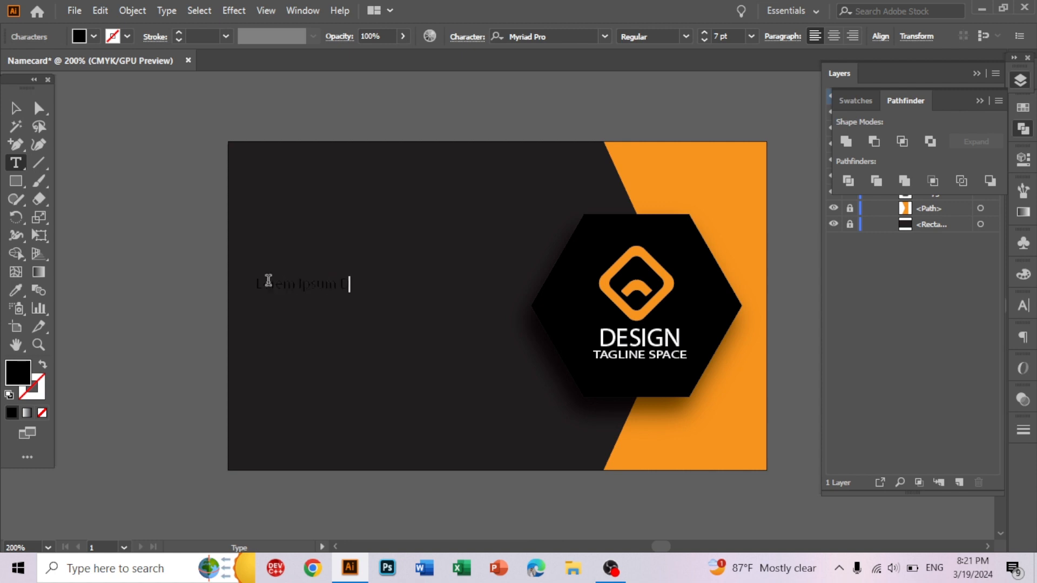
pyautogui.click(16, 109)
pyautogui.click(94, 36)
pyautogui.click(30, 59)
pyautogui.click(102, 193)
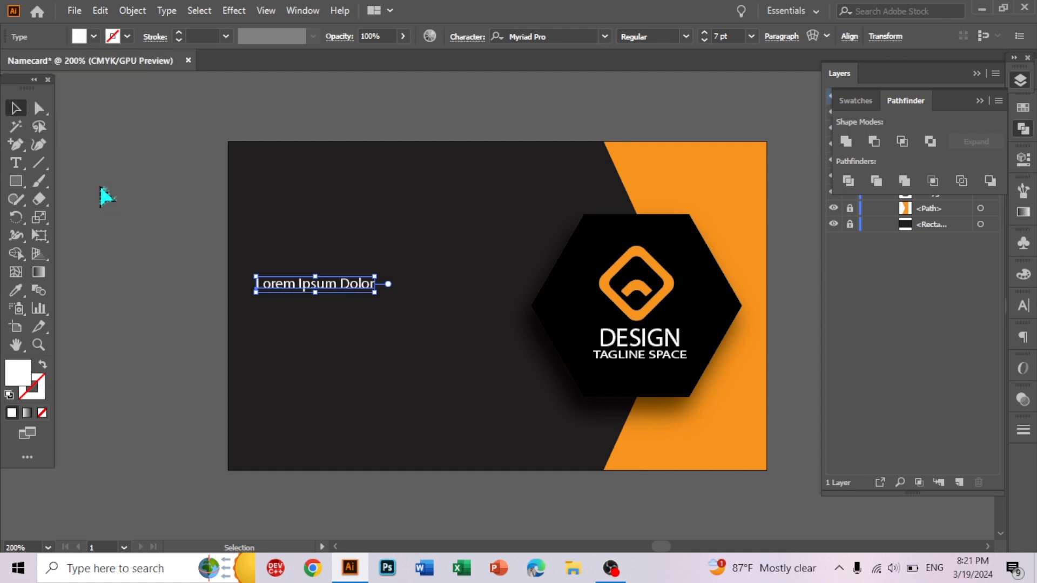
# Rotate the Lorem Ipsum Dolor text 90° clockwise and place it vertically centered near the card's left edge.
pyautogui.moveTo(314, 283); pyautogui.dragTo(290, 240)
pyautogui.moveTo(368, 254); pyautogui.dragTo(317, 346)
pyautogui.moveTo(292, 258); pyautogui.dragTo(257, 333)
pyautogui.click(196, 281)
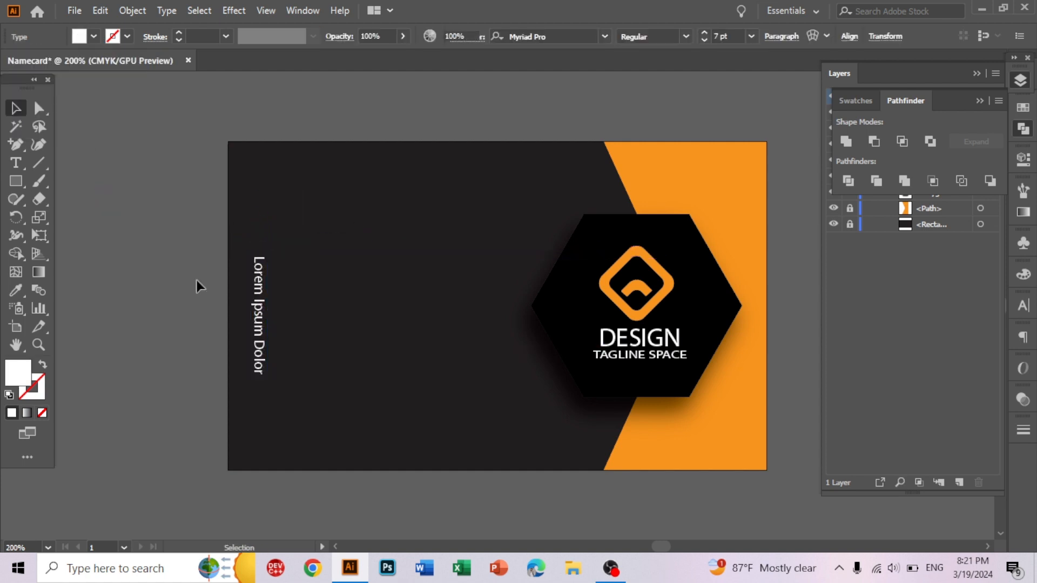
# Draw a second artboard 9 cm wide directly below the card and set its height to 5.5 cm.
pyautogui.scroll(-5, 420, 299)
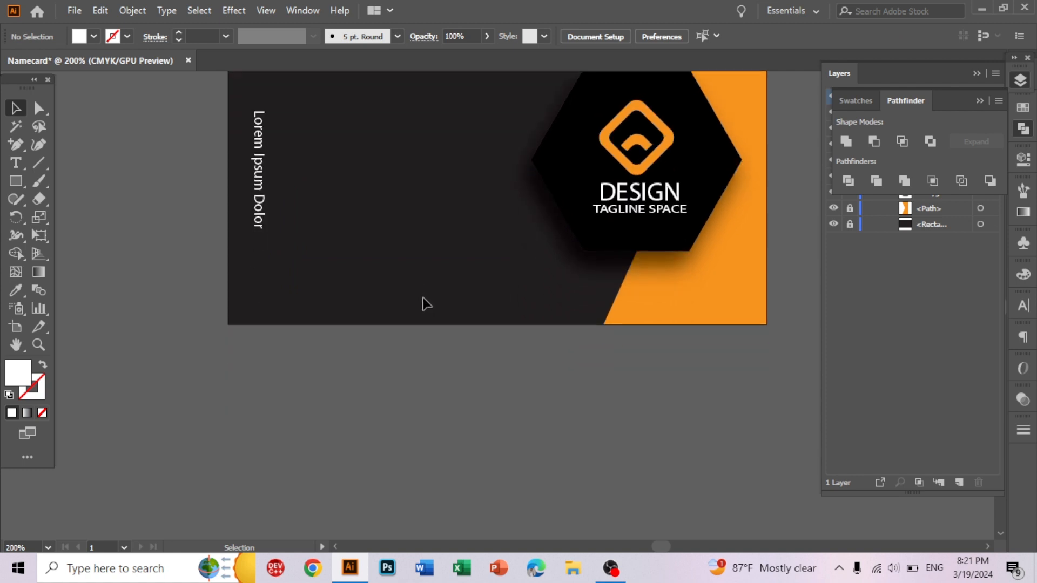
pyautogui.scroll(2, 424, 301)
pyautogui.scroll(-10, 407, 282)
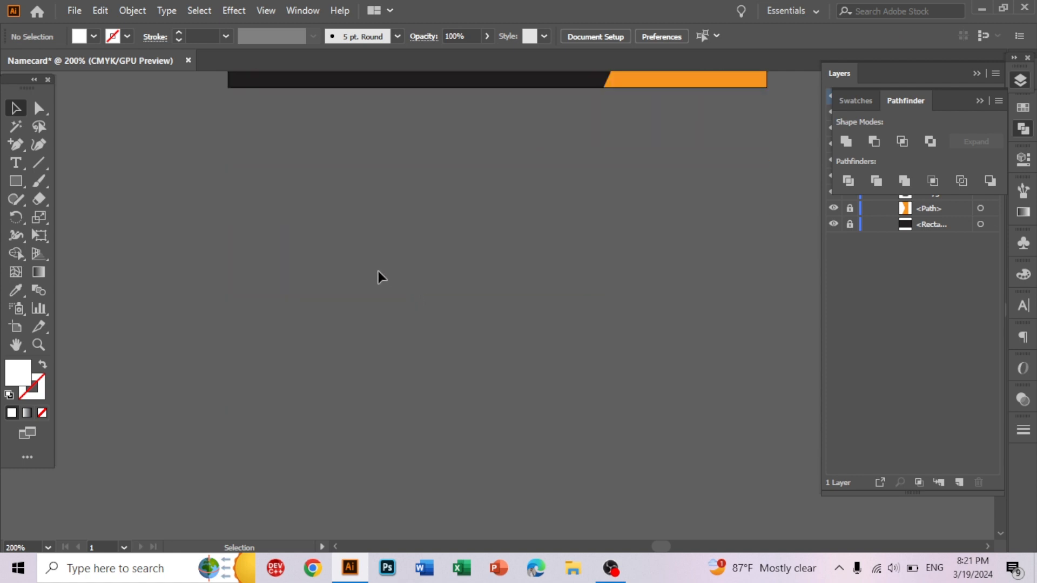
pyautogui.click(16, 327)
pyautogui.moveTo(229, 125); pyautogui.dragTo(767, 449)
pyautogui.scroll(2, 702, 105)
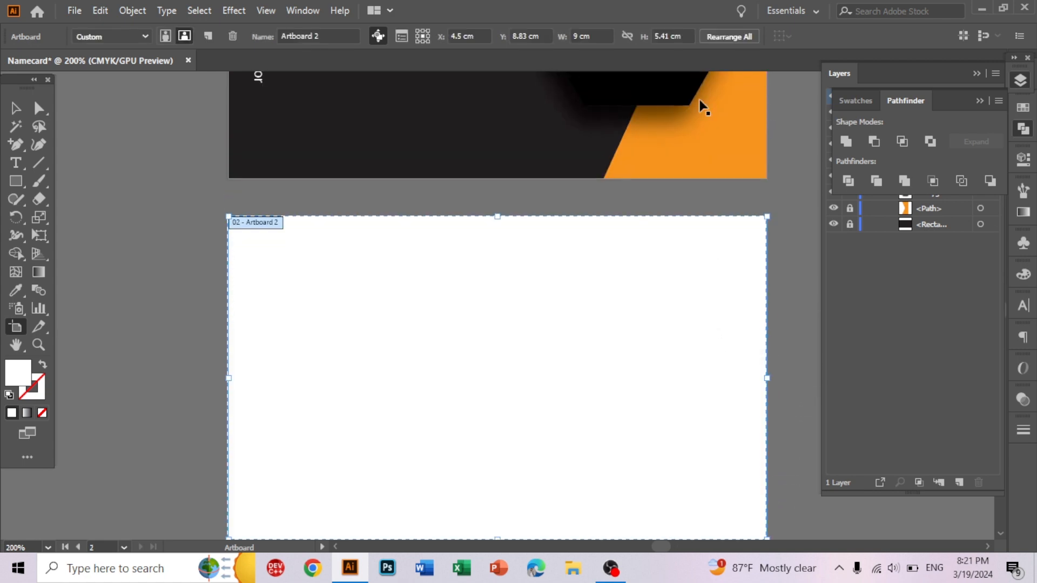
pyautogui.click(687, 35)
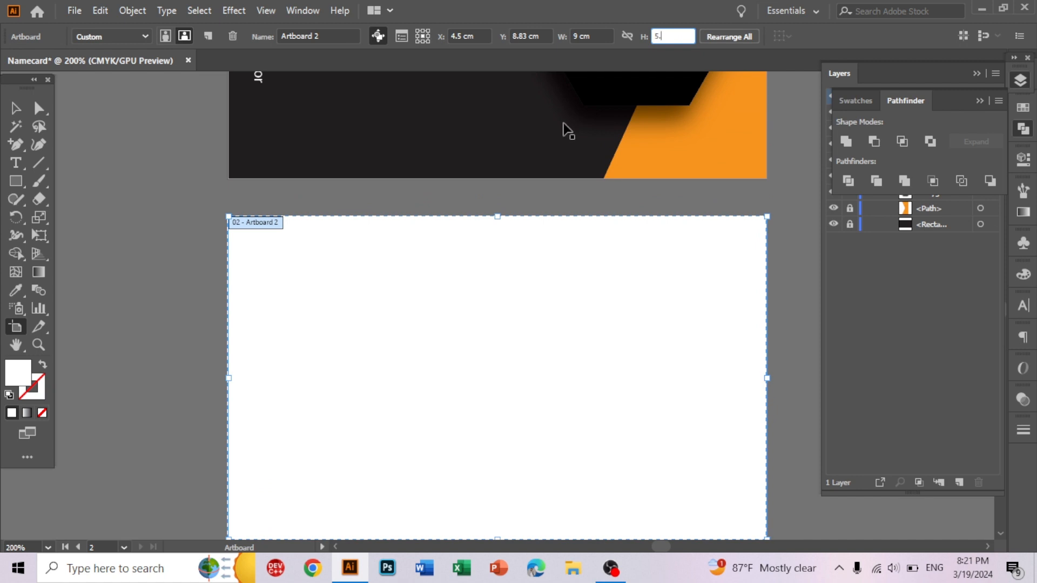
pyautogui.press('Return')
# Unlock the card's dark background rectangle and orange side shape in the layer list.
pyautogui.scroll(-3, 465, 240)
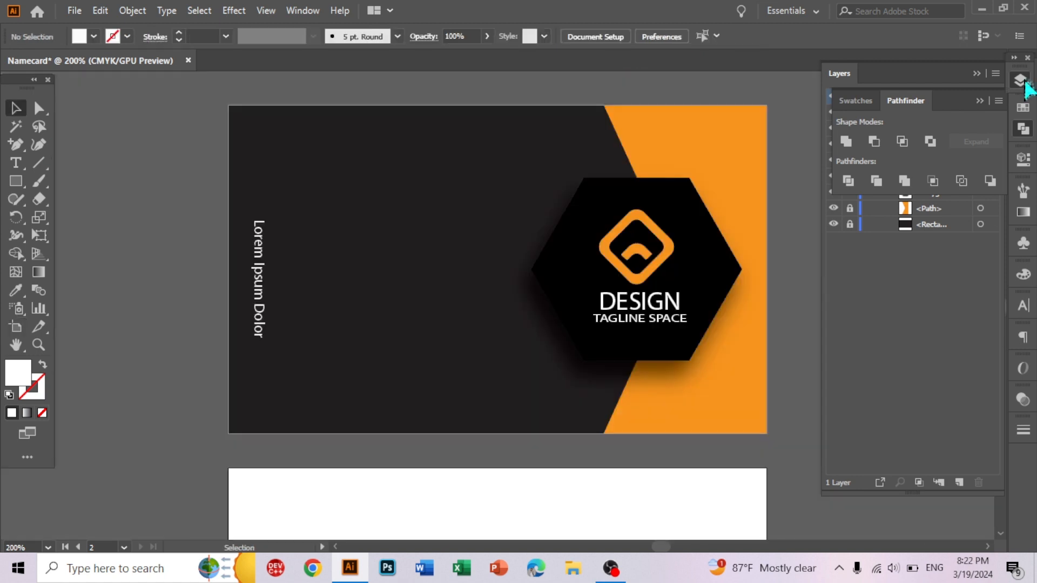
pyautogui.click(1021, 80)
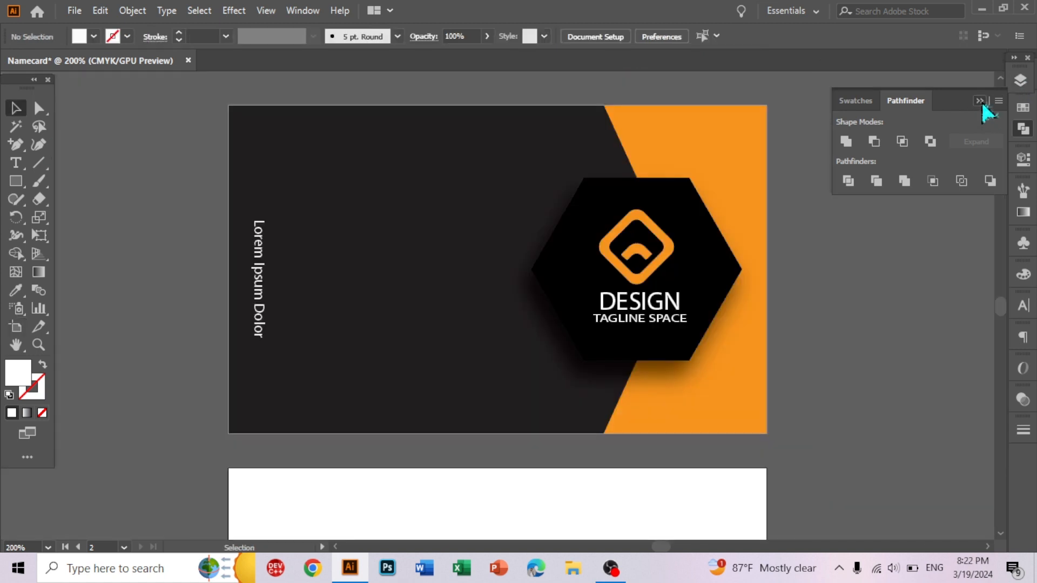
pyautogui.click(979, 101)
pyautogui.click(1020, 80)
pyautogui.click(965, 197)
pyautogui.click(850, 225)
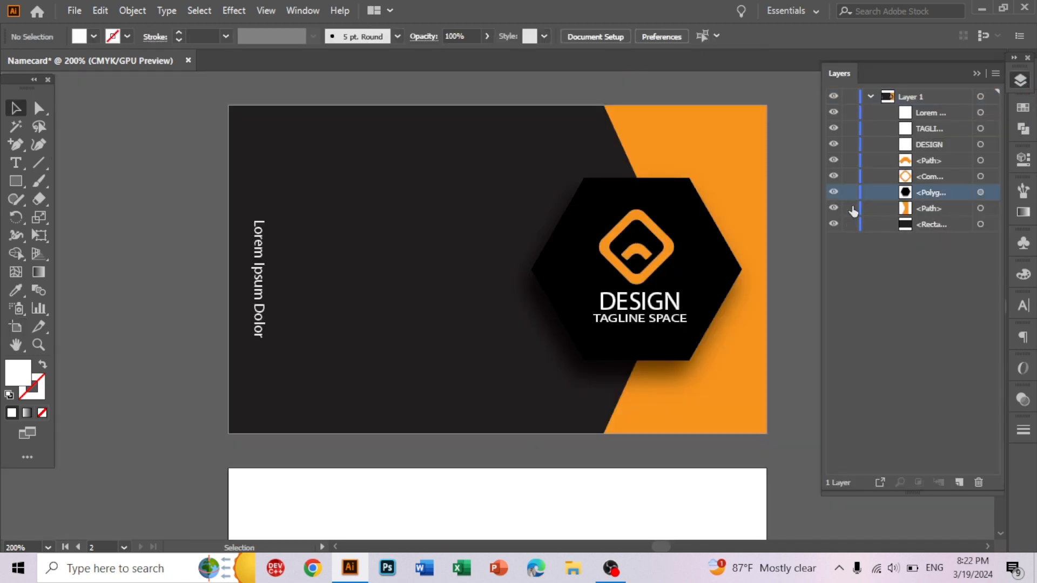
# Copy the card's dark background, orange side shape and black hexagon downward over the second artboard.
pyautogui.click(433, 234)
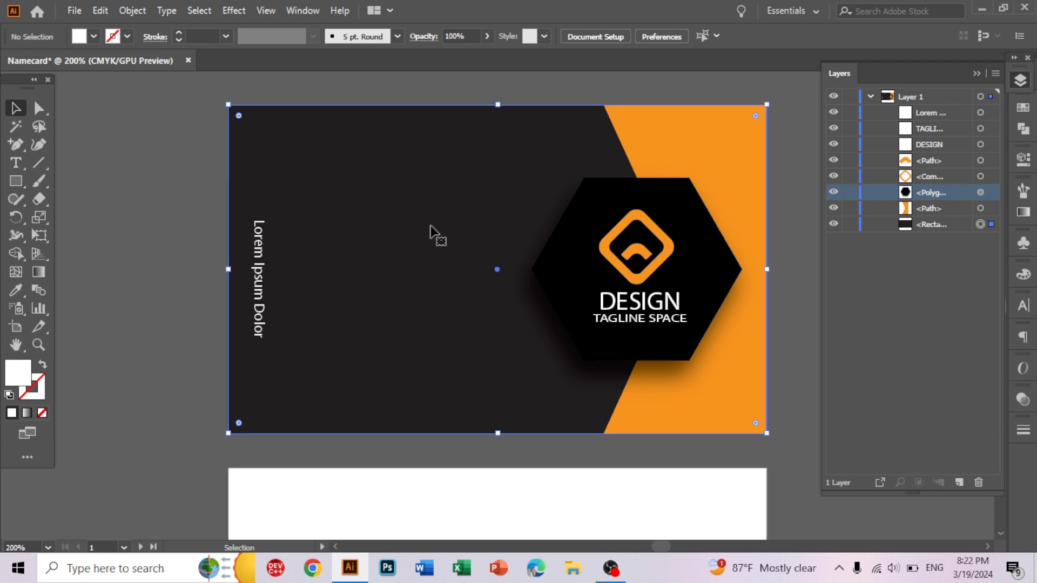
pyautogui.keyDown('shift'); pyautogui.click(668, 202); pyautogui.keyUp('shift')
pyautogui.keyDown('shift'); pyautogui.click(700, 157); pyautogui.keyUp('shift')
pyautogui.scroll(-3, 416, 216)
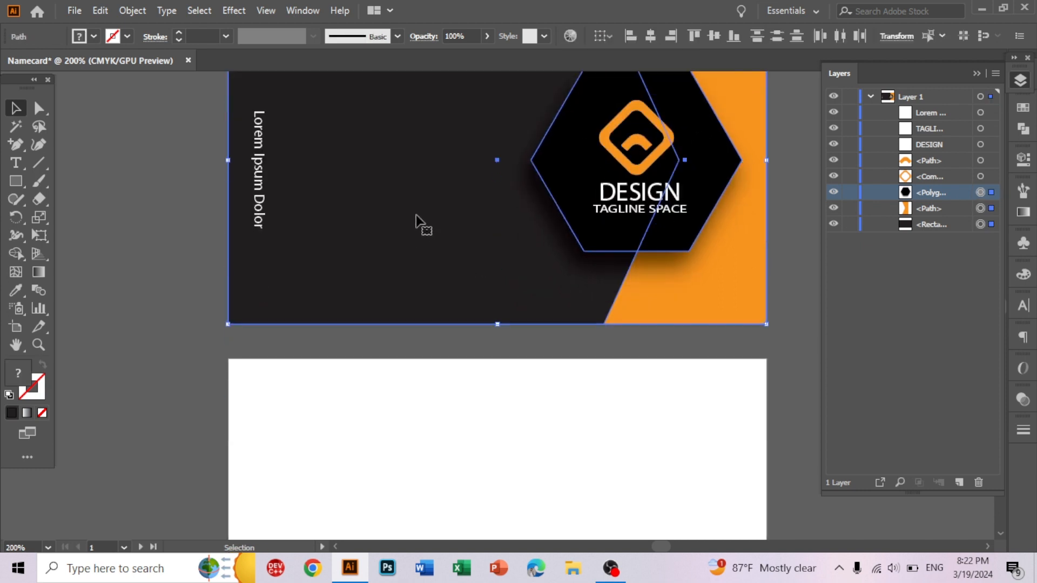
pyautogui.moveTo(426, 214); pyautogui.dragTo(435, 480)
# Align the copied background, orange shape and hexagon exactly with the second artboard.
pyautogui.scroll(-4, 422, 394)
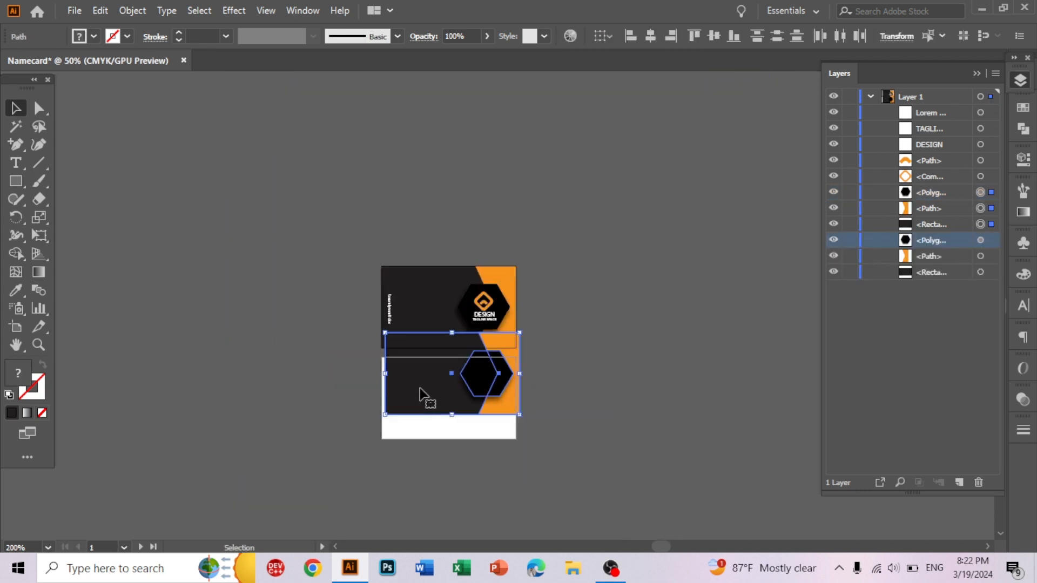
pyautogui.moveTo(430, 376); pyautogui.dragTo(426, 400)
pyautogui.scroll(5, 594, 400)
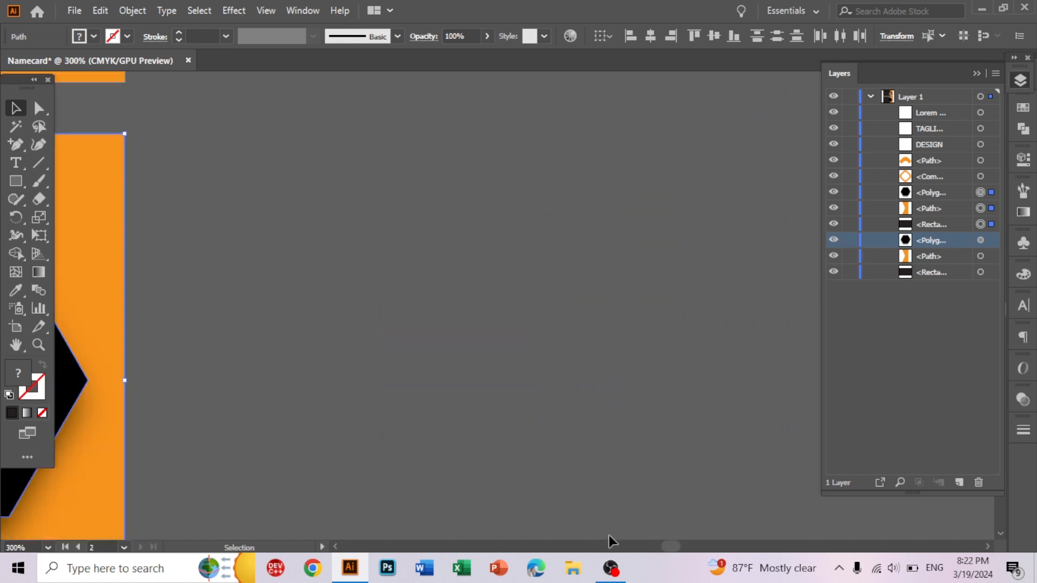
pyautogui.moveTo(667, 547)
pyautogui.mouseDown()
pyautogui.moveTo(649, 548)
pyautogui.moveTo(657, 548)
pyautogui.mouseUp()
pyautogui.scroll(-2, 693, 414)
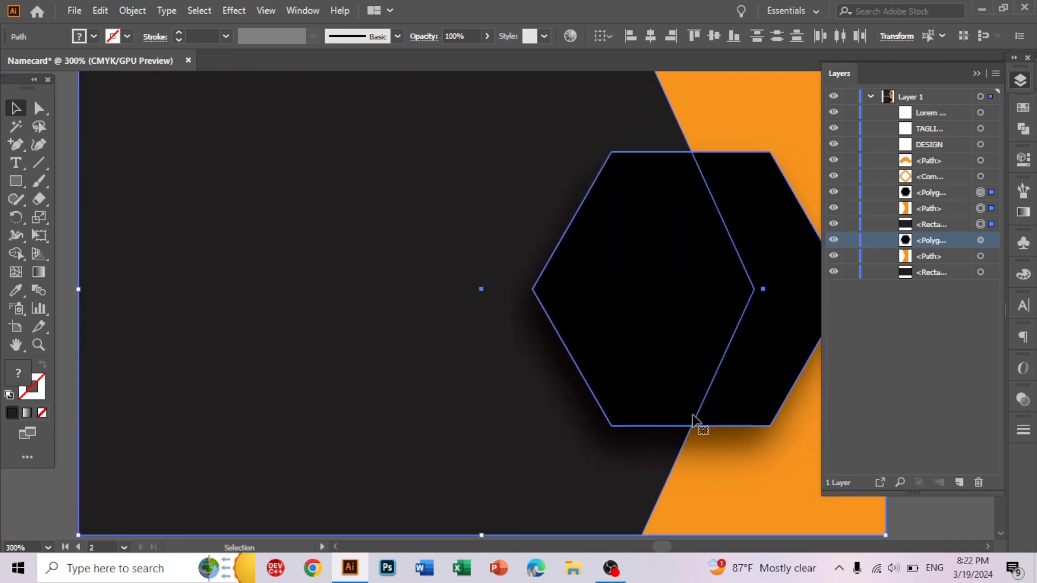
pyautogui.hotkey('ctrl', '-')
pyautogui.click(977, 73)
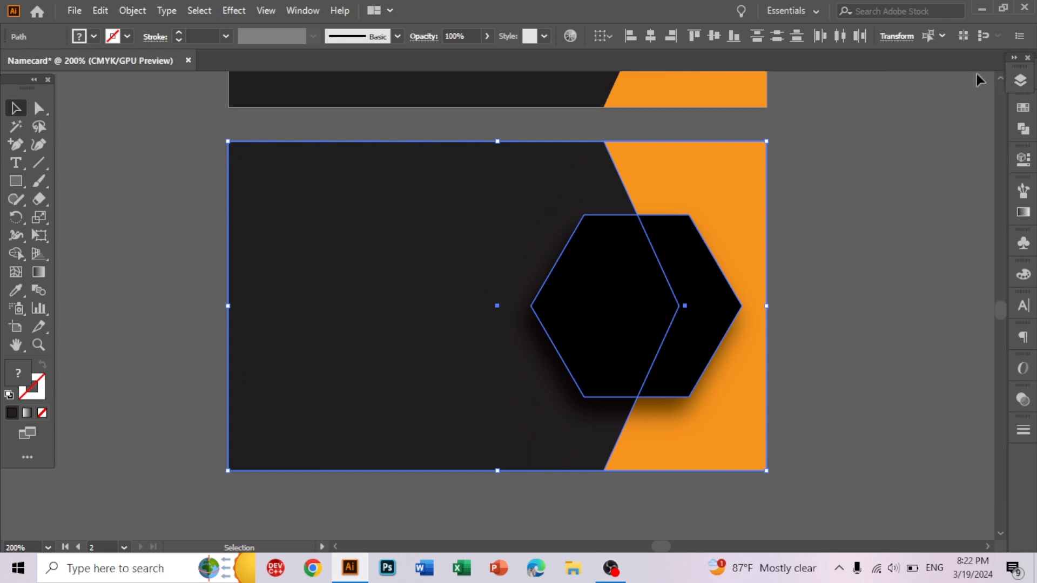
pyautogui.click(873, 207)
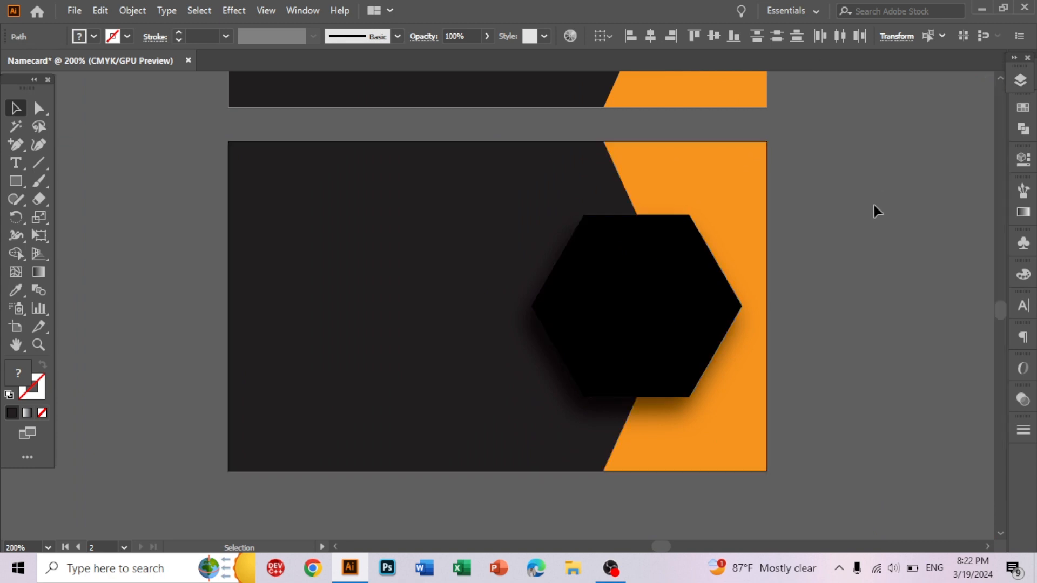
# Rotate the second card's background, orange shape and hexagon together by 90°.
pyautogui.click(407, 234)
pyautogui.keyDown('shift'); pyautogui.click(609, 320); pyautogui.keyUp('shift')
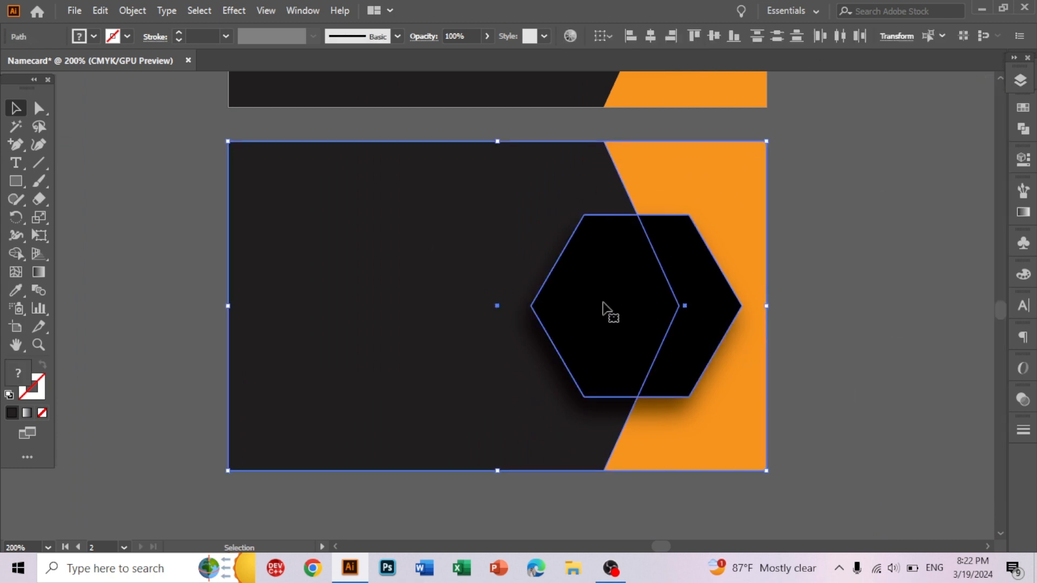
pyautogui.rightClick(411, 249)
pyautogui.moveTo(490, 459)
pyautogui.click(581, 363)
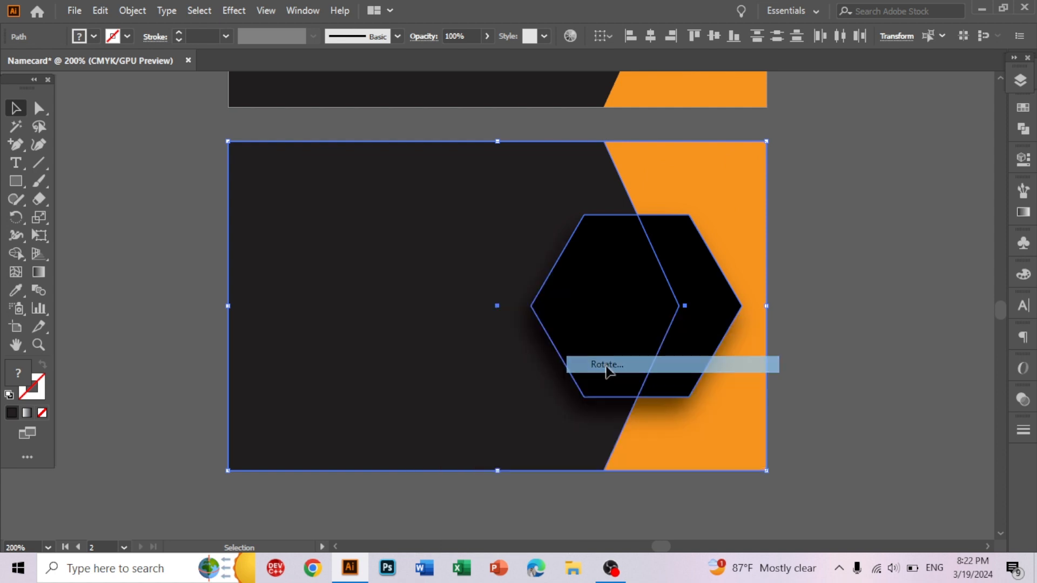
pyautogui.write('90')
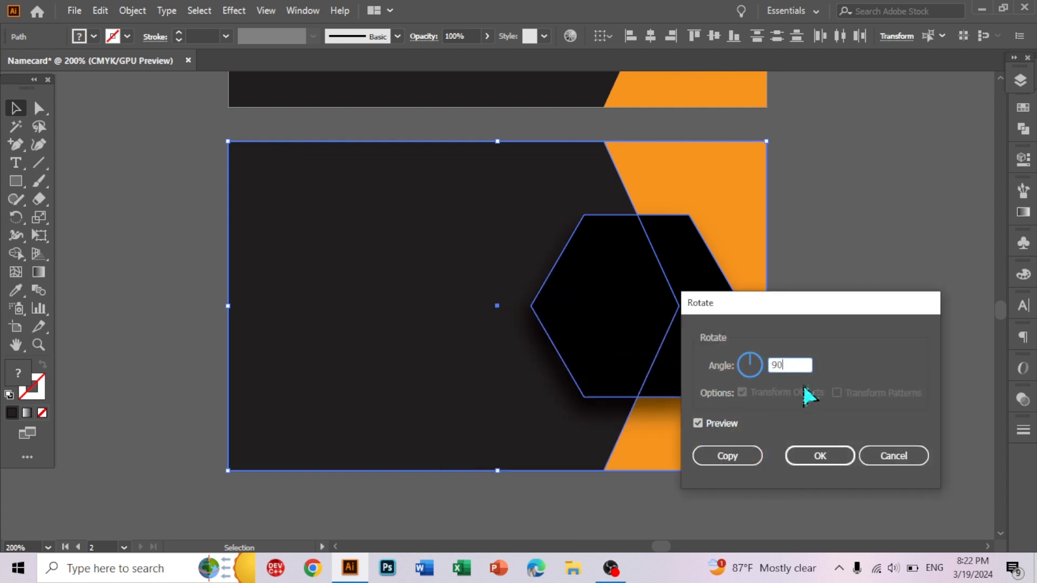
pyautogui.click(815, 456)
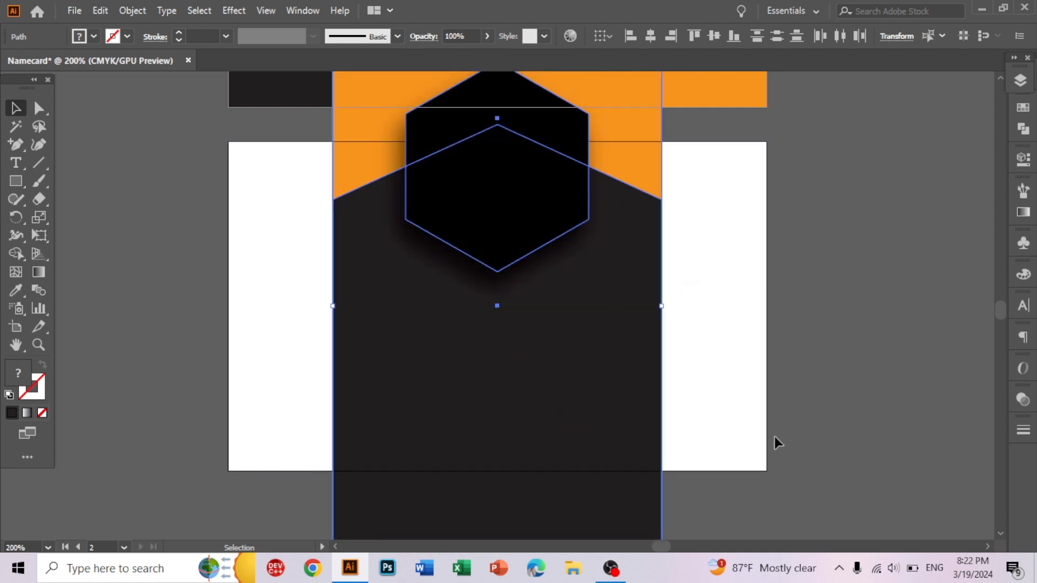
pyautogui.scroll(3, 623, 387)
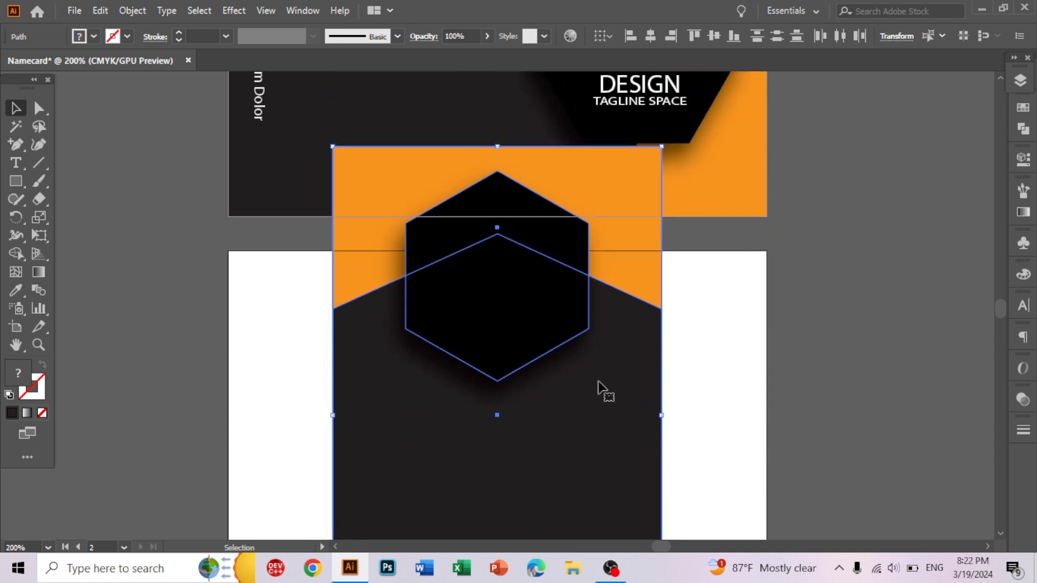
# Turn the second card's background, orange shape and hexagon another 90° so it fits the artboard with orange on the left side.
pyautogui.moveTo(671, 145); pyautogui.dragTo(310, 296)
pyautogui.scroll(-3, 864, 318)
pyautogui.click(859, 317)
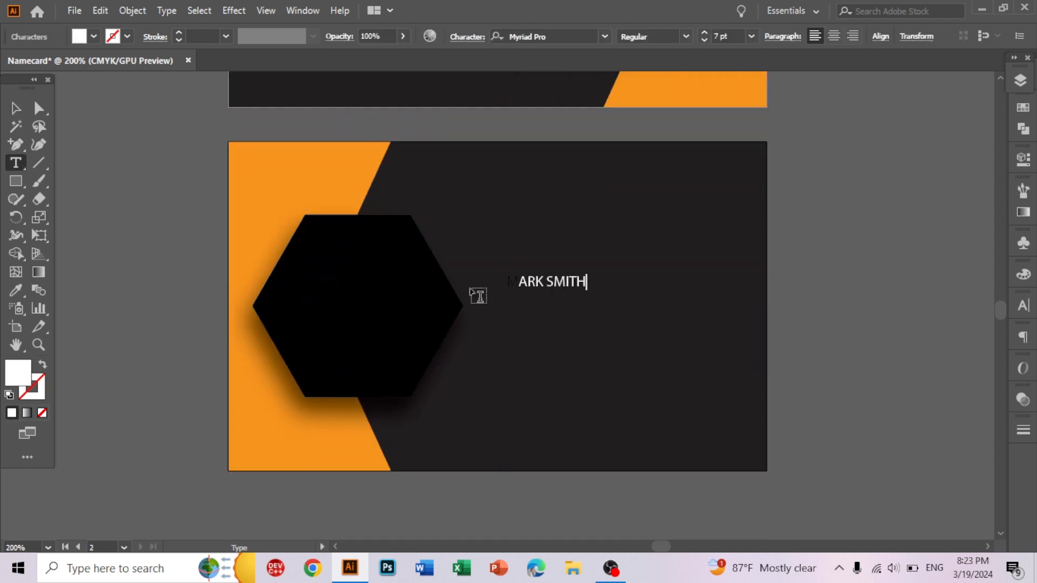
# Add the cardholder's full name in white capitals on the second card's dark area.
pyautogui.click(93, 36)
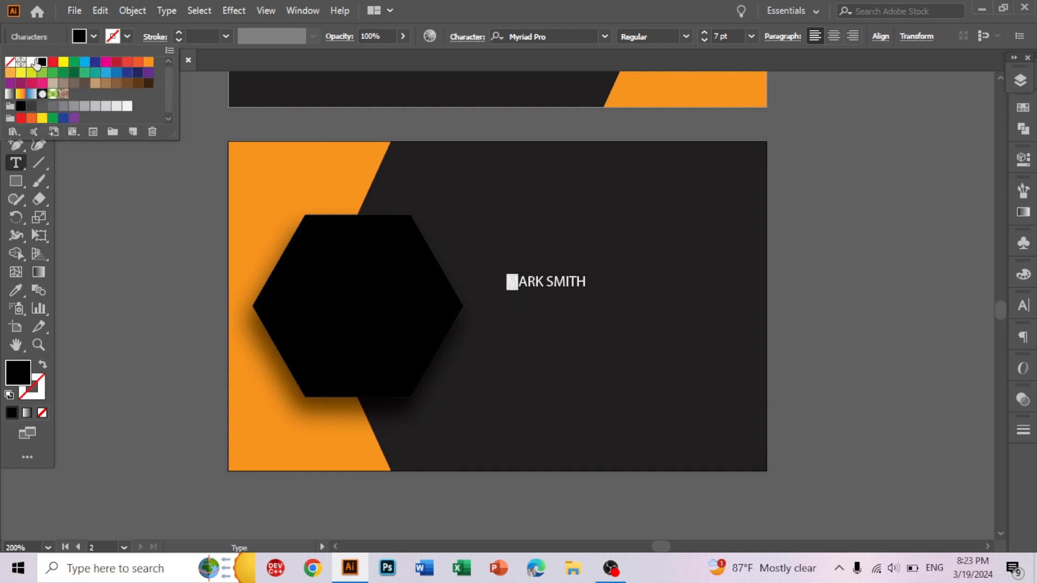
pyautogui.click(34, 61)
pyautogui.click(127, 200)
pyautogui.click(16, 108)
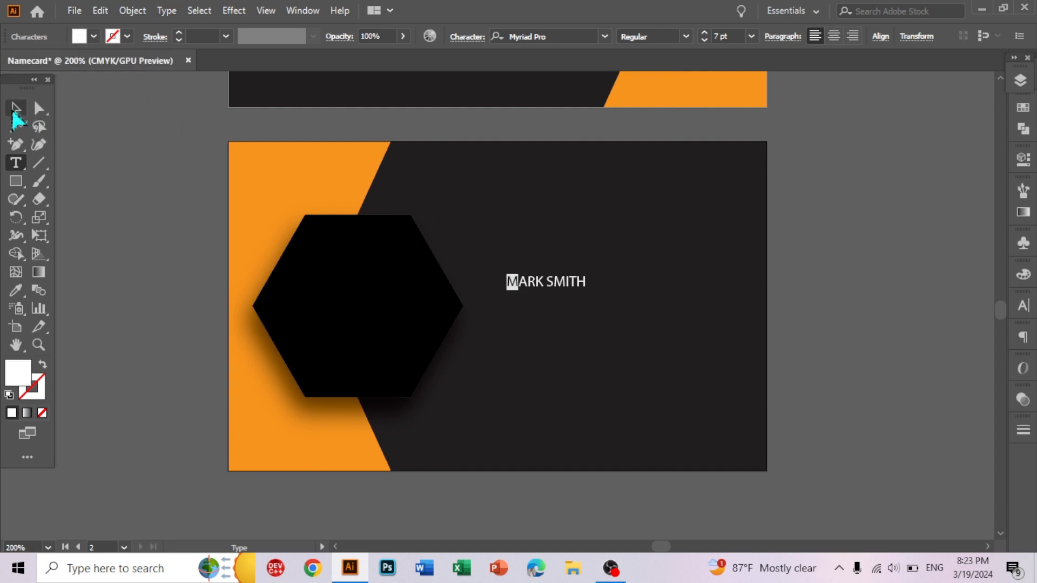
# Move the cardholder's name onto the black hexagon and set its font size to 8 pt.
pyautogui.moveTo(540, 281); pyautogui.dragTo(344, 297)
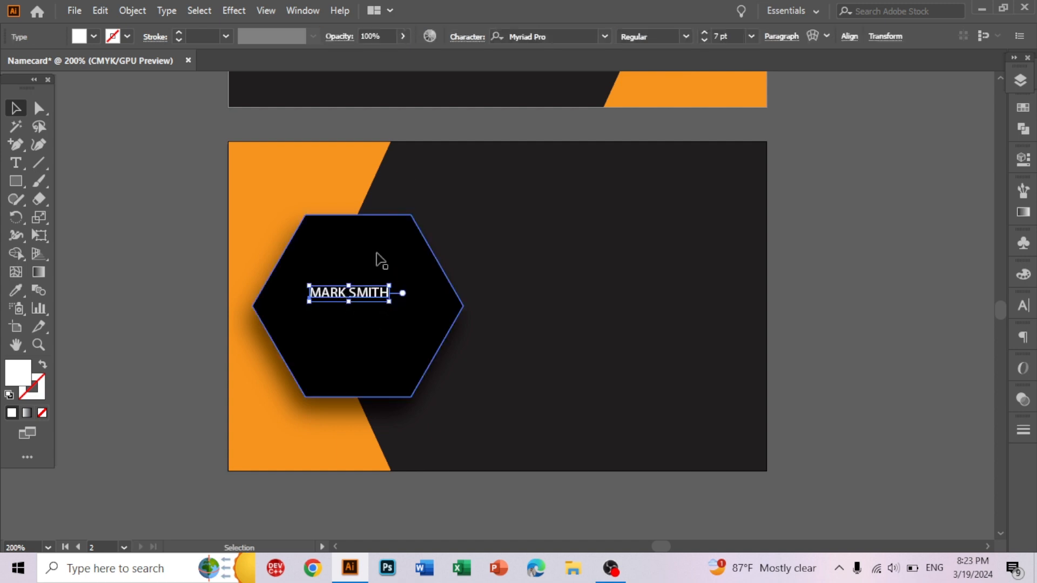
pyautogui.click(705, 31)
pyautogui.click(954, 232)
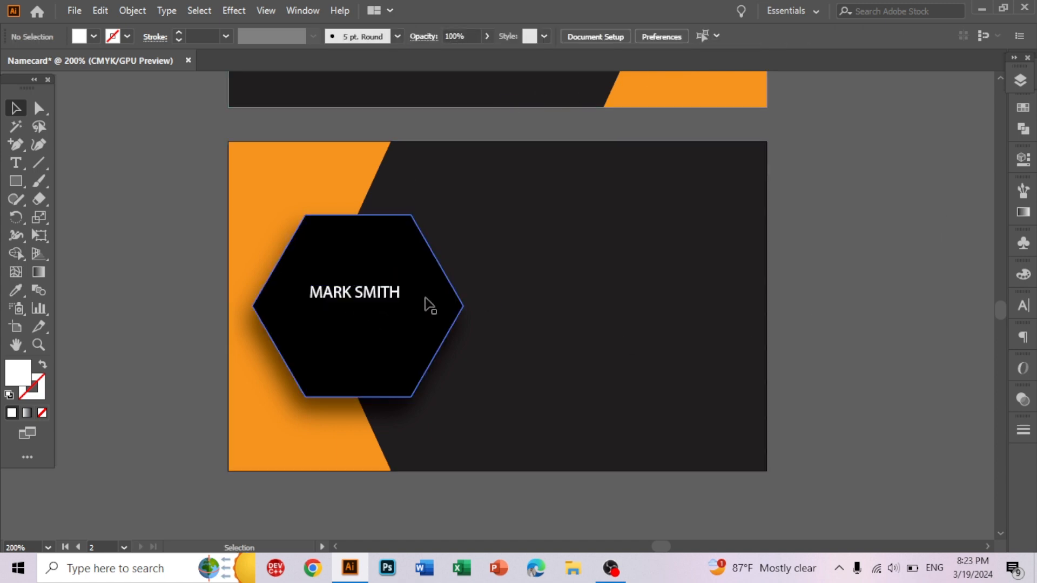
# Recolor only the surname in the hexagon's name text to medium gray.
pyautogui.click(379, 297)
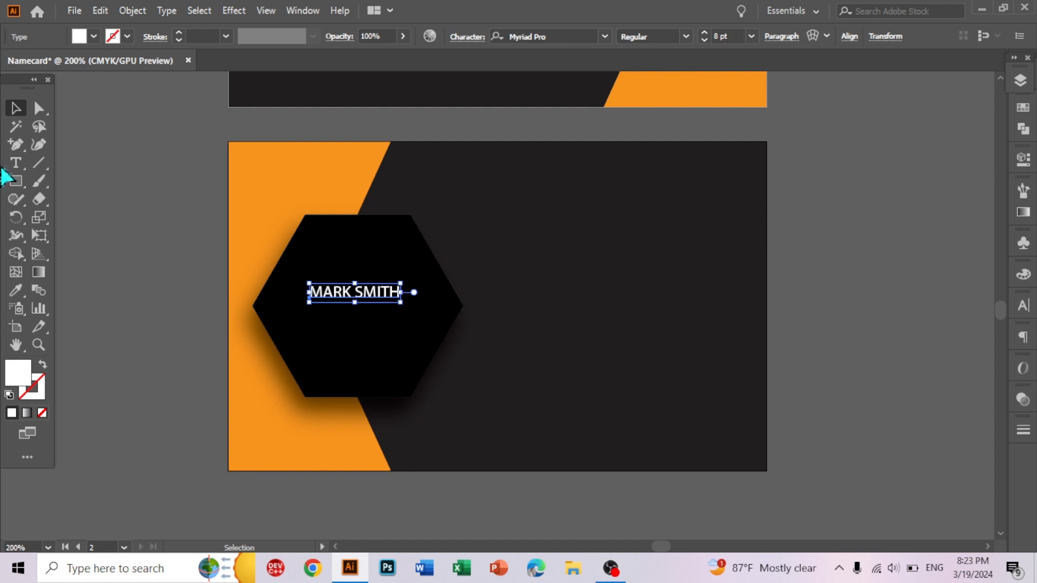
pyautogui.click(103, 165)
pyautogui.click(18, 165)
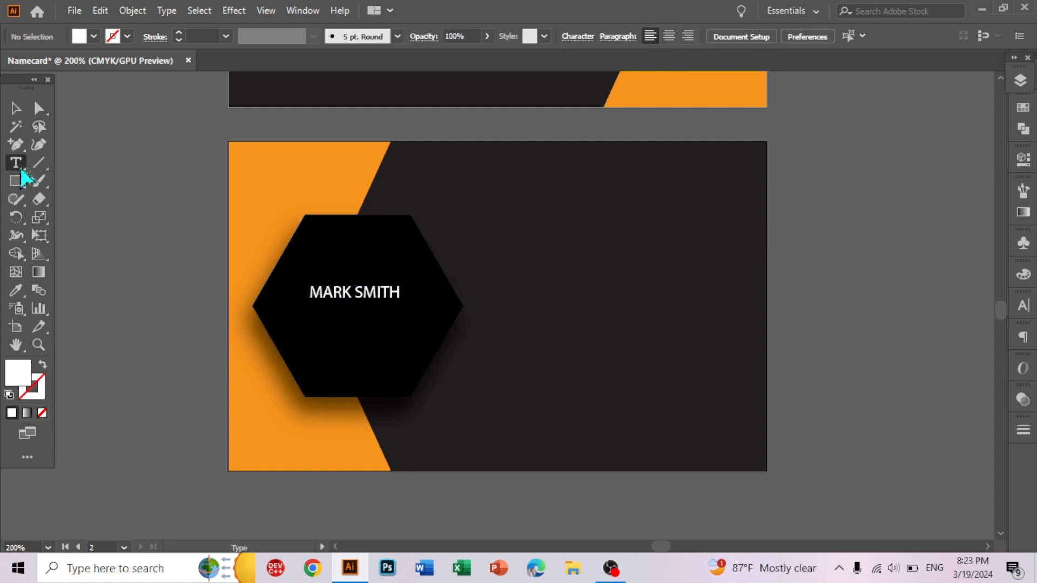
pyautogui.moveTo(358, 292); pyautogui.dragTo(421, 290)
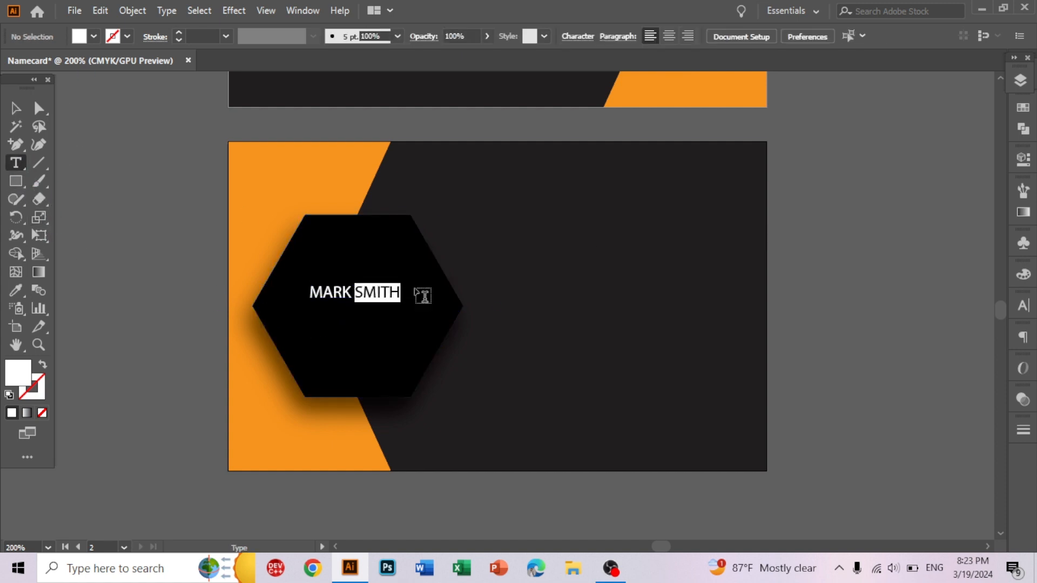
pyautogui.click(95, 36)
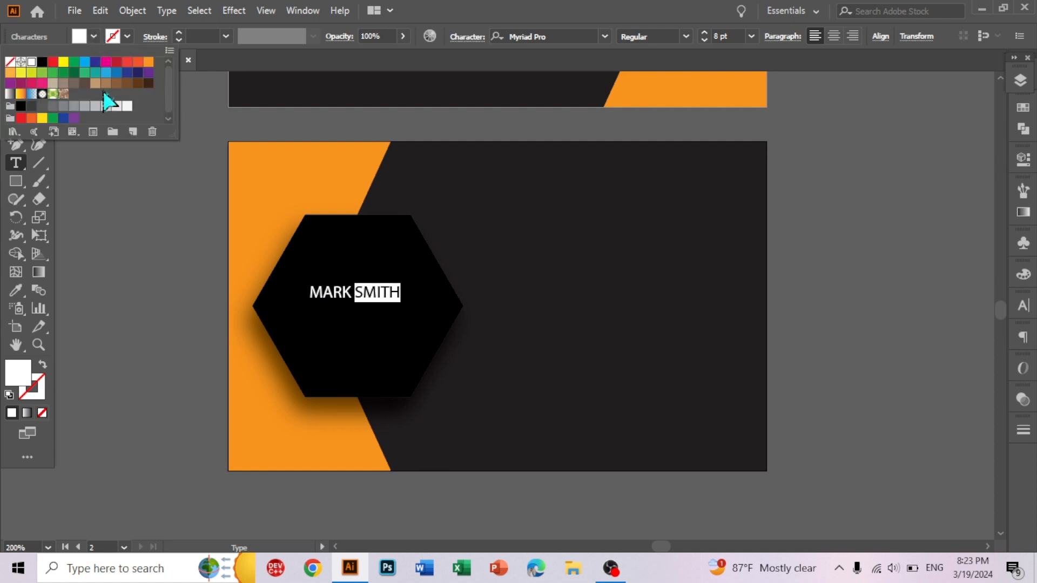
pyautogui.click(57, 112)
pyautogui.press('Escape')
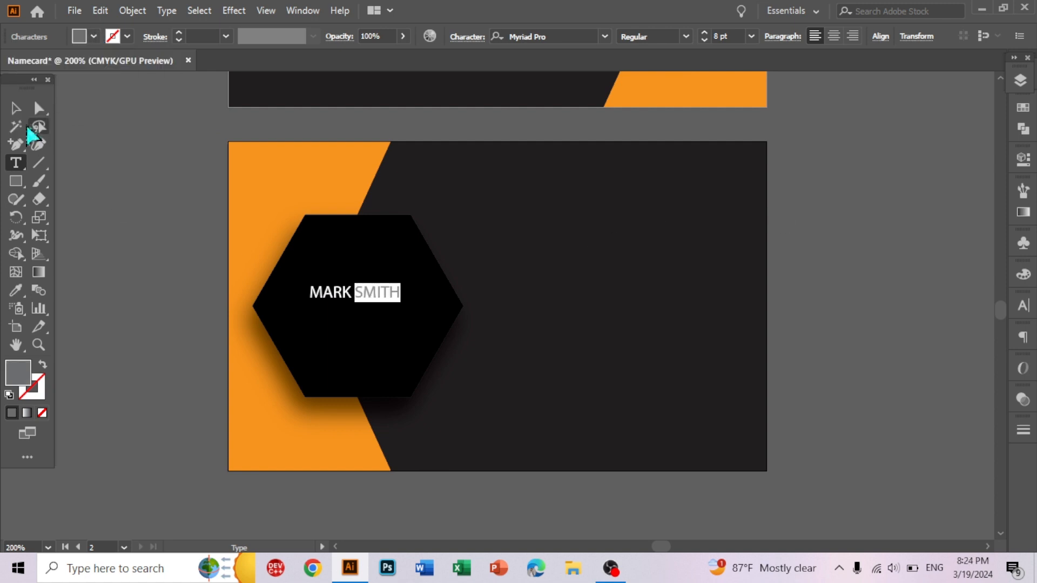
pyautogui.press('Escape')
pyautogui.click(108, 193)
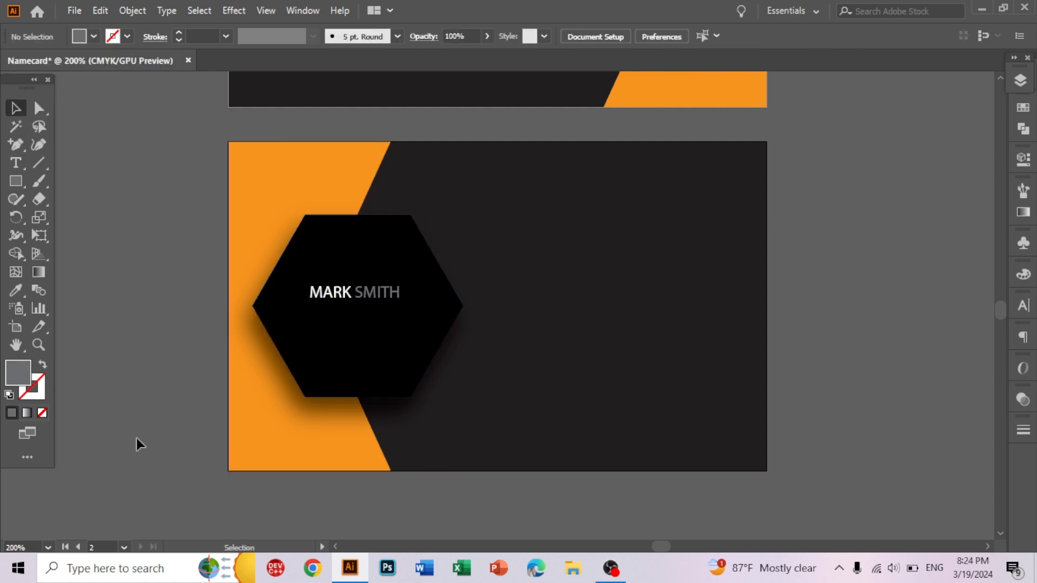
# Add the white 6 pt text "Co-Founder Brand Name" directly below the cardholder's name in the hexagon.
pyautogui.scroll(-2, 161, 480)
pyautogui.scroll(2, 160, 479)
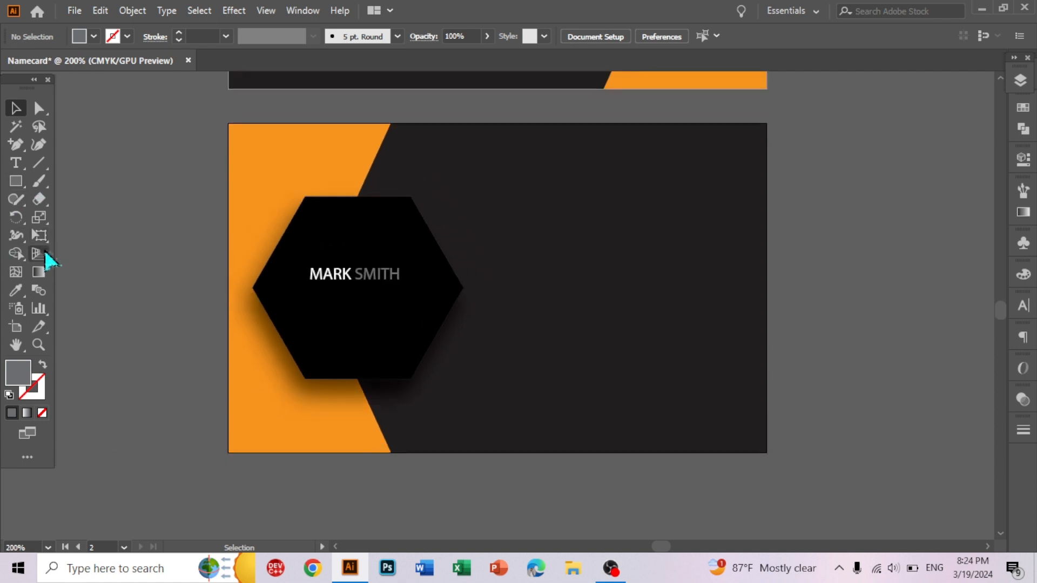
pyautogui.click(17, 166)
pyautogui.moveTo(577, 183); pyautogui.dragTo(383, 287)
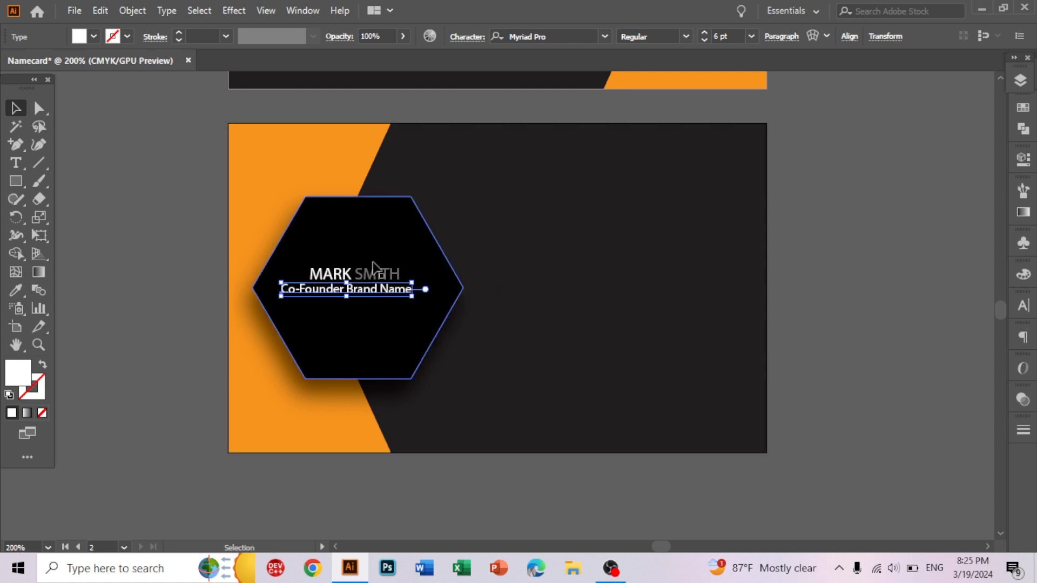
pyautogui.click(887, 245)
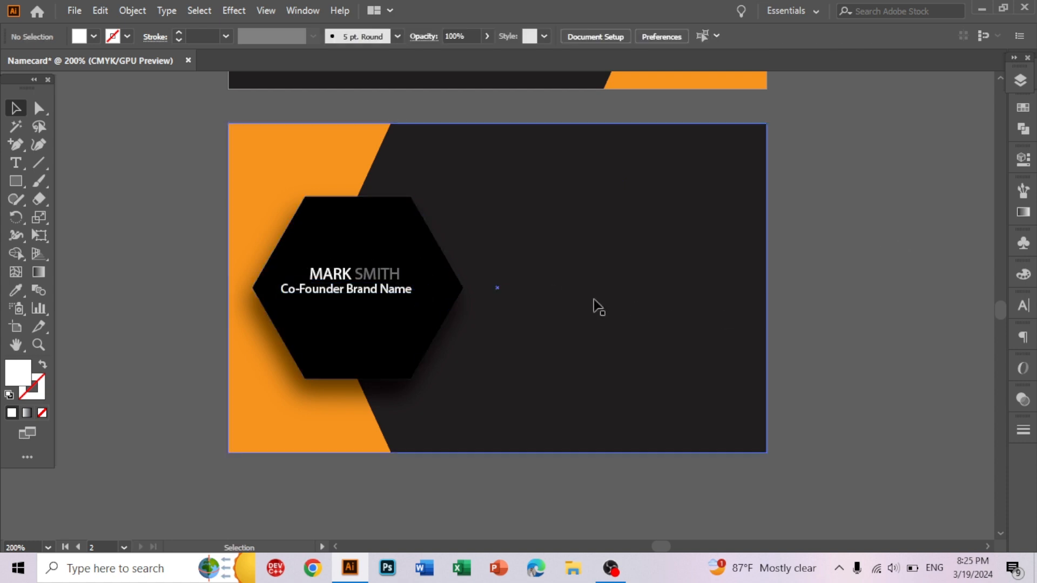
# Center the cardholder's name and the job title horizontally on each other.
pyautogui.click(378, 292)
pyautogui.keyDown('shift'); pyautogui.click(369, 279); pyautogui.keyUp('shift')
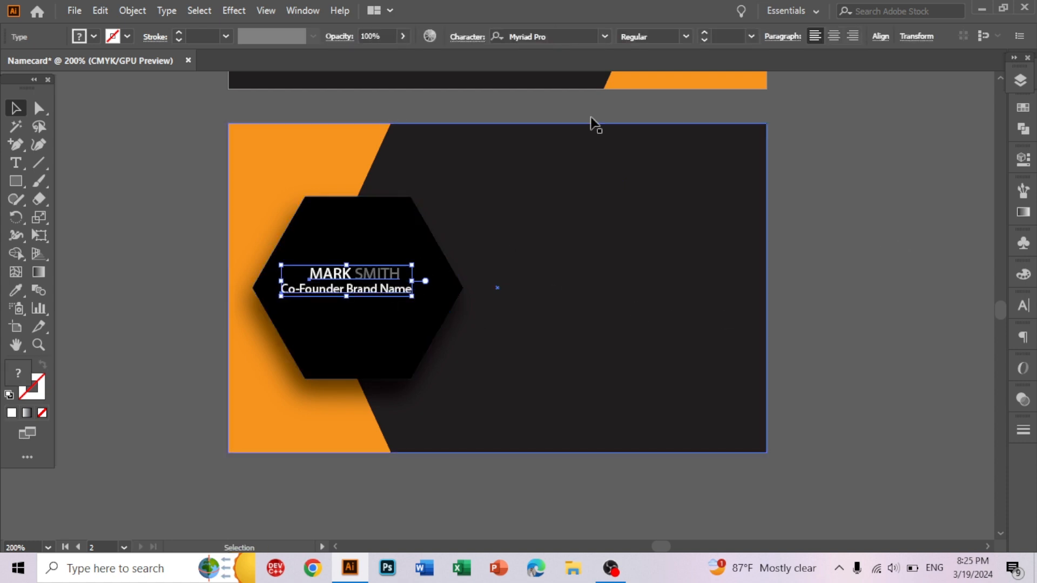
pyautogui.click(881, 36)
pyautogui.click(778, 81)
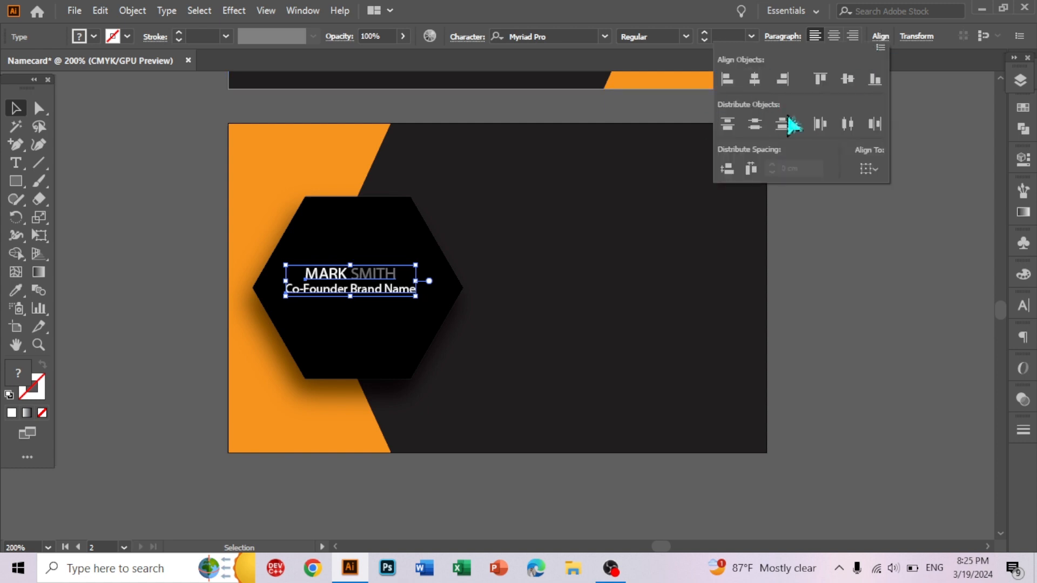
pyautogui.click(662, 279)
# Draw a short and a longer horizontal line end to end beneath the job title in the hexagon.
pyautogui.scroll(-1, 662, 279)
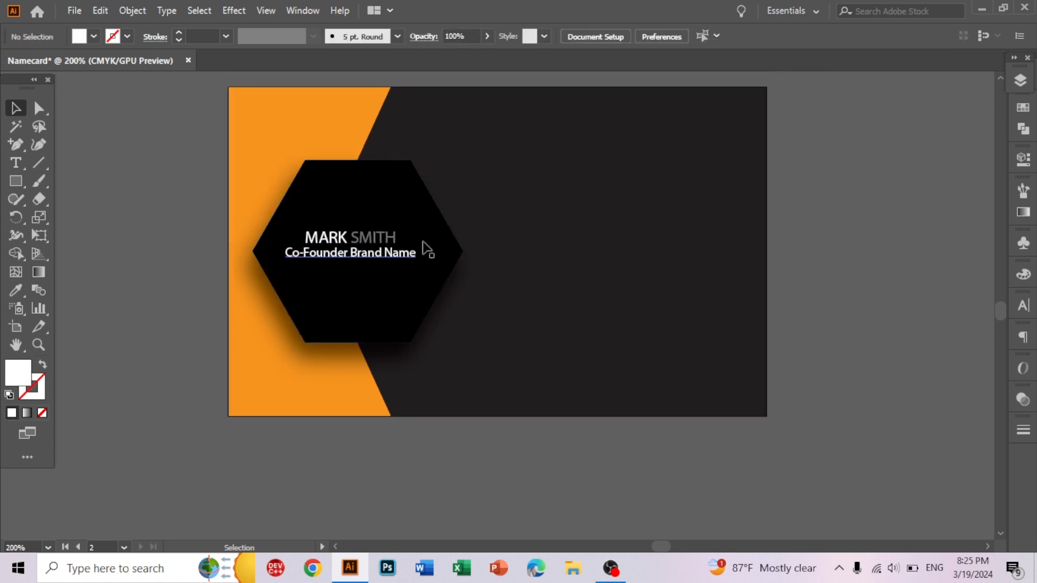
pyautogui.click(37, 164)
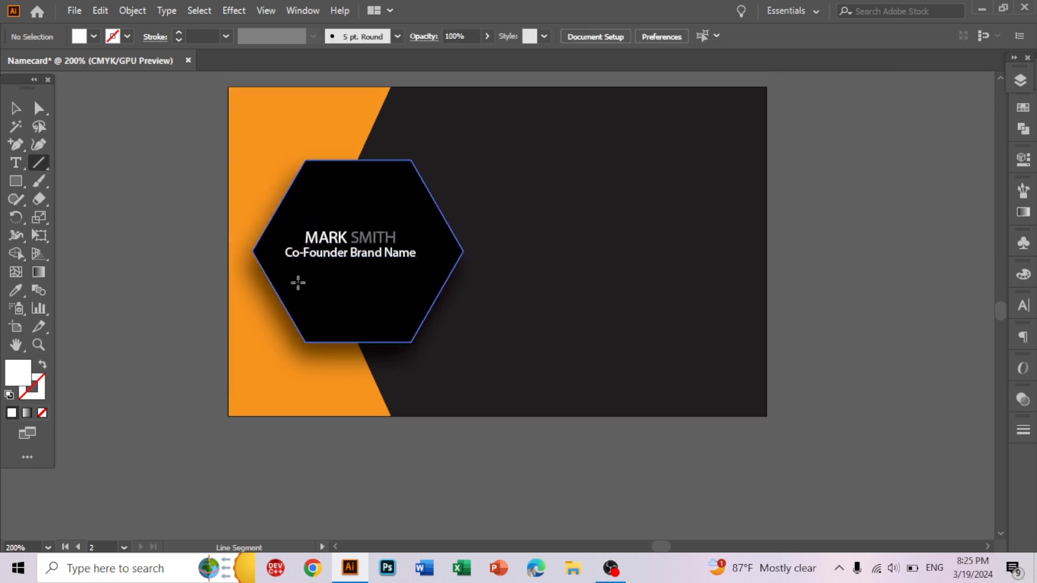
pyautogui.moveTo(290, 277)
pyautogui.mouseDown()
pyautogui.moveTo(397, 277)
pyautogui.moveTo(309, 276)
pyautogui.mouseUp()
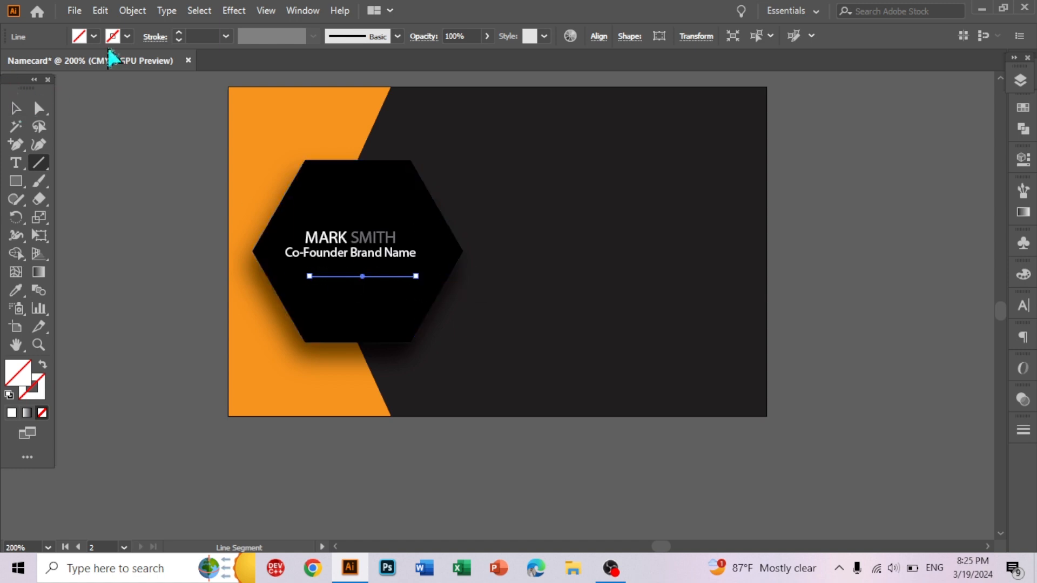
# Give the longer line beneath the job title a gray 1 pt stroke.
pyautogui.click(128, 36)
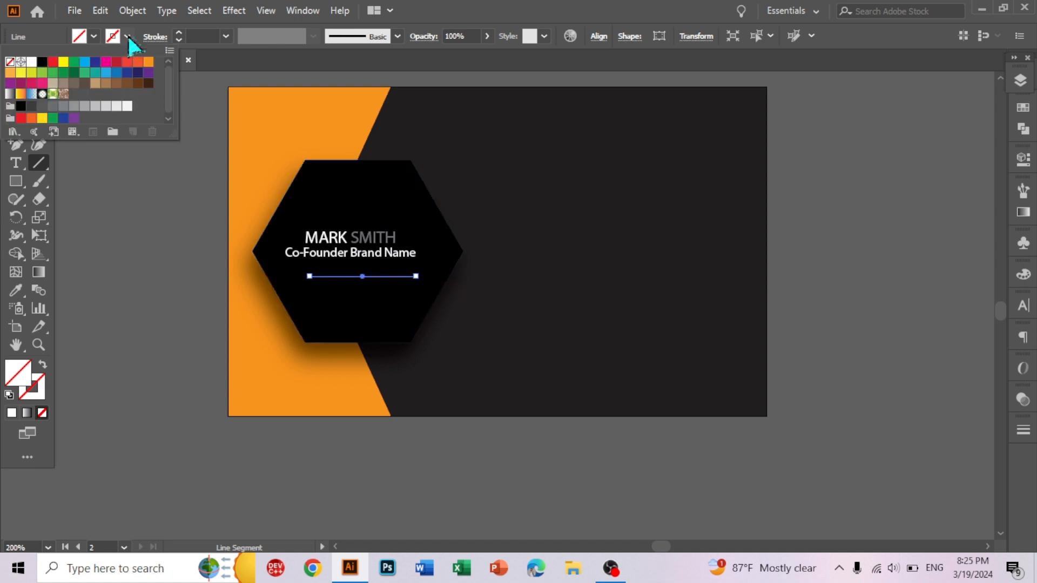
pyautogui.click(52, 107)
pyautogui.click(157, 274)
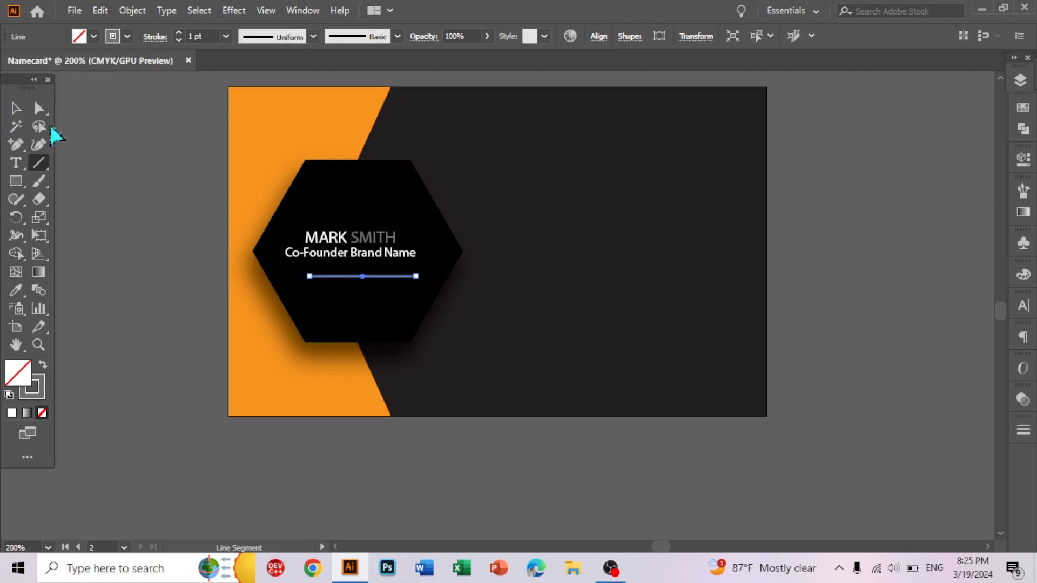
pyautogui.click(15, 108)
pyautogui.click(160, 206)
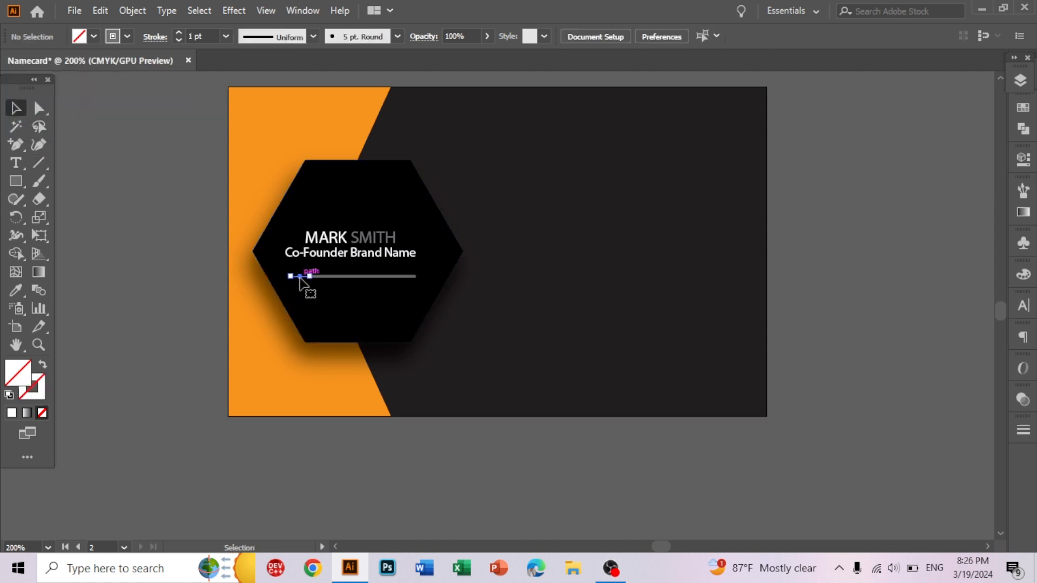
# Give the short line segment beneath the job title a light orange 1 pt stroke.
pyautogui.click(305, 276)
pyautogui.click(128, 37)
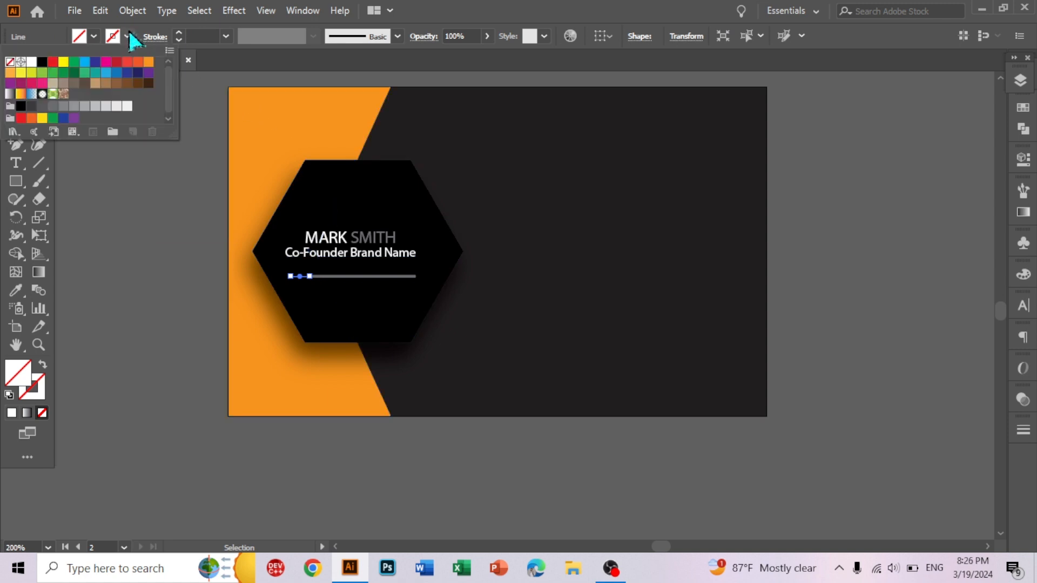
pyautogui.click(67, 66)
pyautogui.click(10, 72)
pyautogui.click(138, 225)
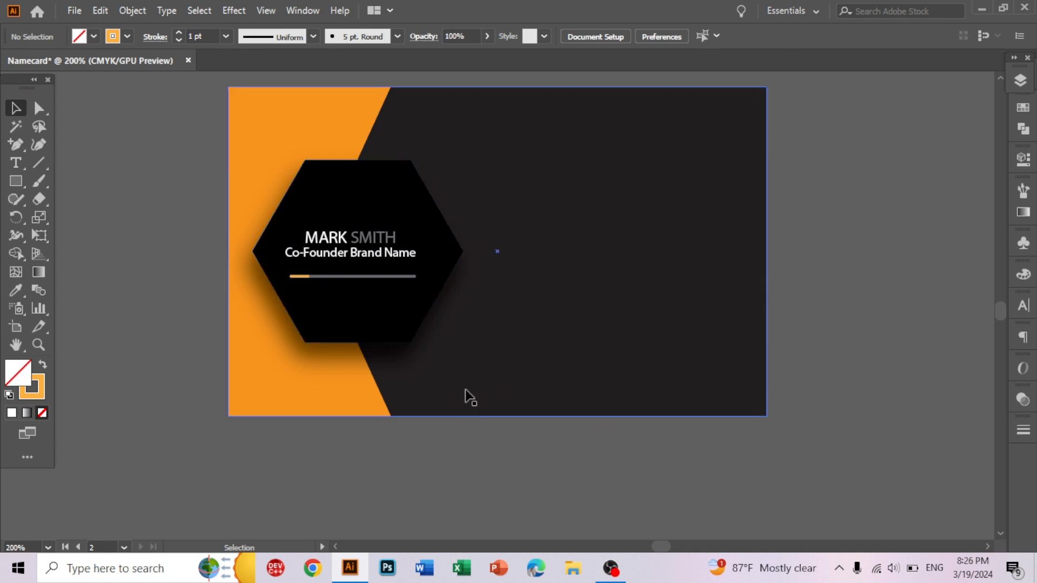
# Add a placeholder street address as 6 pt text high on the card's dark area, using a white fill.
pyautogui.click(16, 162)
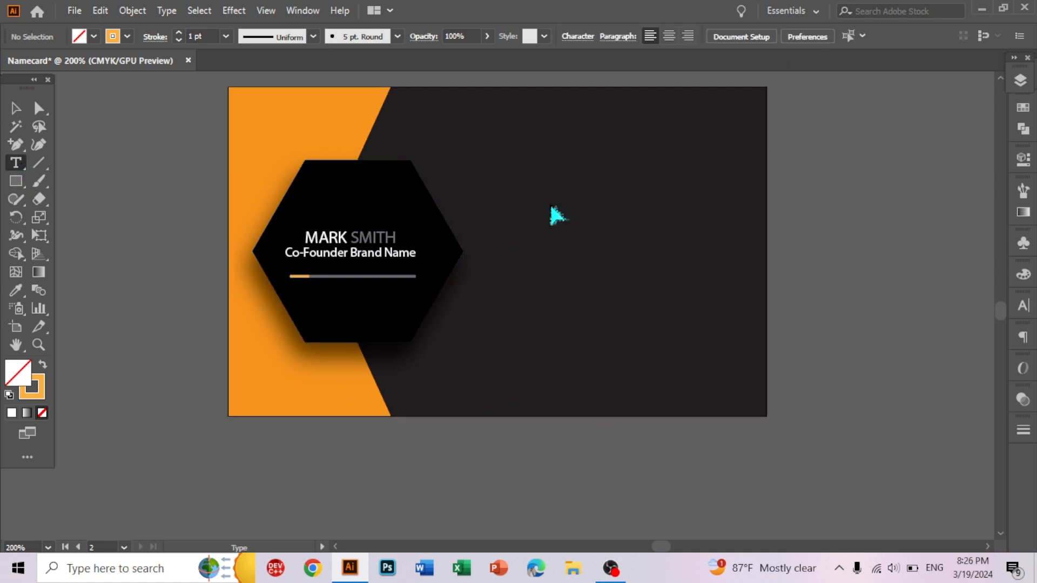
pyautogui.click(511, 152)
pyautogui.write('123')
pyautogui.click(93, 36)
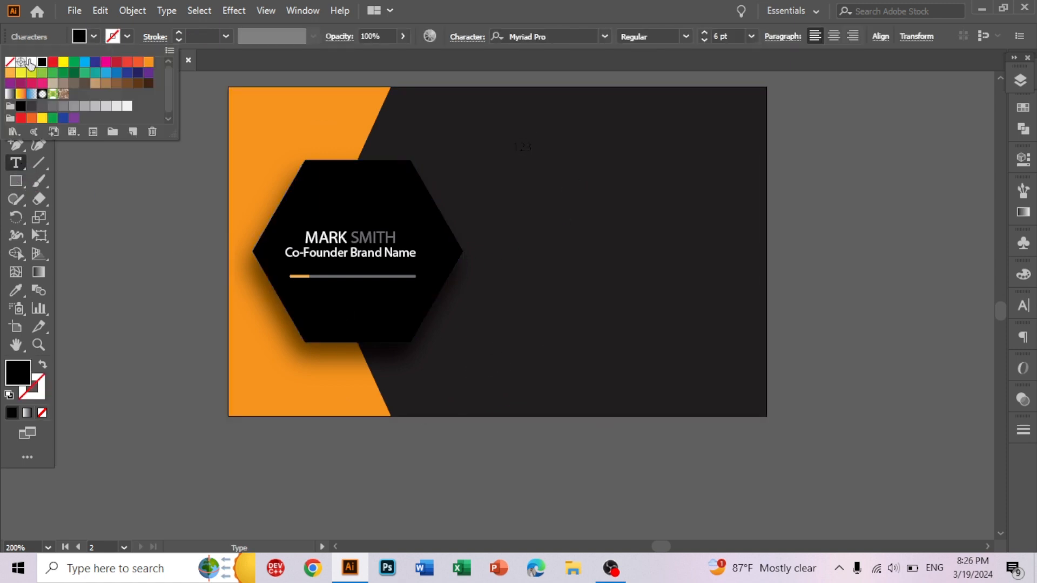
pyautogui.click(33, 63)
pyautogui.moveTo(534, 150); pyautogui.dragTo(494, 150)
pyautogui.click(94, 37)
pyautogui.click(33, 63)
pyautogui.click(90, 202)
pyautogui.click(548, 156)
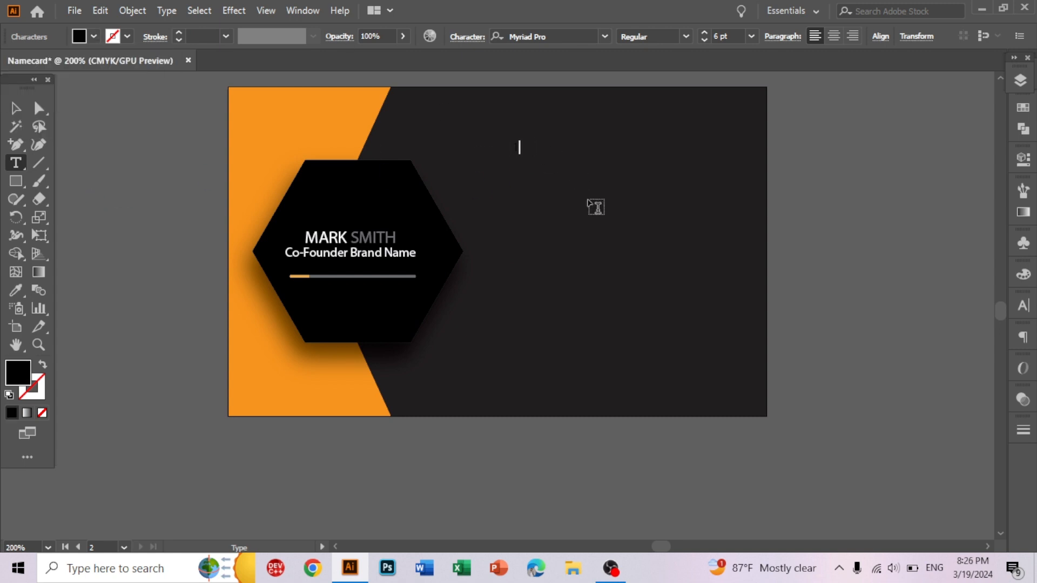
pyautogui.click(93, 36)
pyautogui.click(33, 63)
pyautogui.click(153, 190)
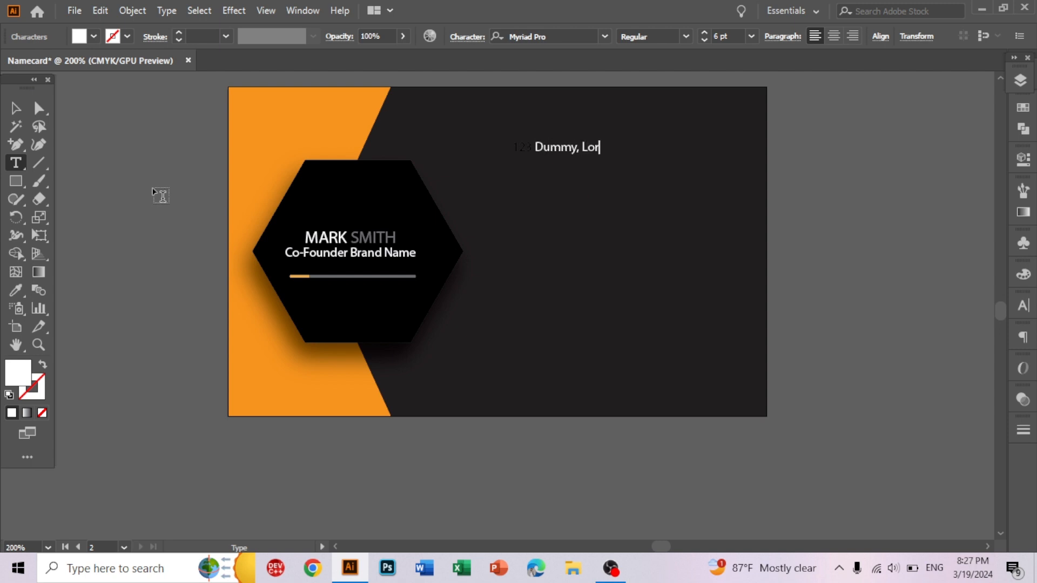
# Recolor the black number at the start of the address line to white.
pyautogui.doubleClick(529, 146)
pyautogui.click(93, 37)
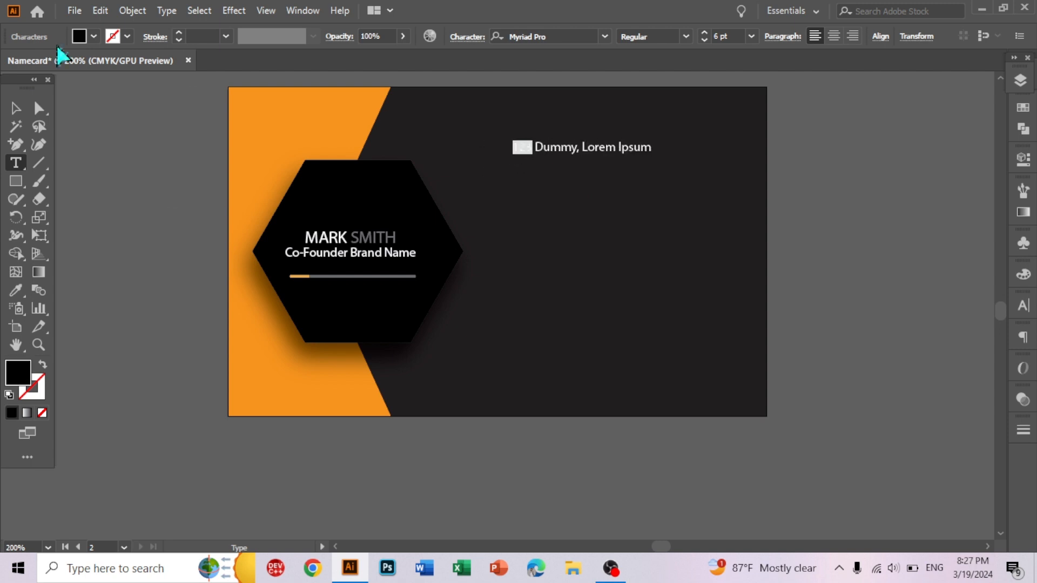
pyautogui.click(34, 64)
pyautogui.keyDown('ctrl'); pyautogui.click(76, 100); pyautogui.keyUp('ctrl')
# Set the address text to 8 pt and place a copy of it directly below.
pyautogui.click(16, 108)
pyautogui.press('n')
pyautogui.press('v')
pyautogui.moveTo(587, 154); pyautogui.dragTo(523, 208)
pyautogui.click(704, 33)
pyautogui.click(703, 33)
# Replace the copied address text with a placeholder phone number.
pyautogui.hotkey('shift', 'Left')
pyautogui.press('t')
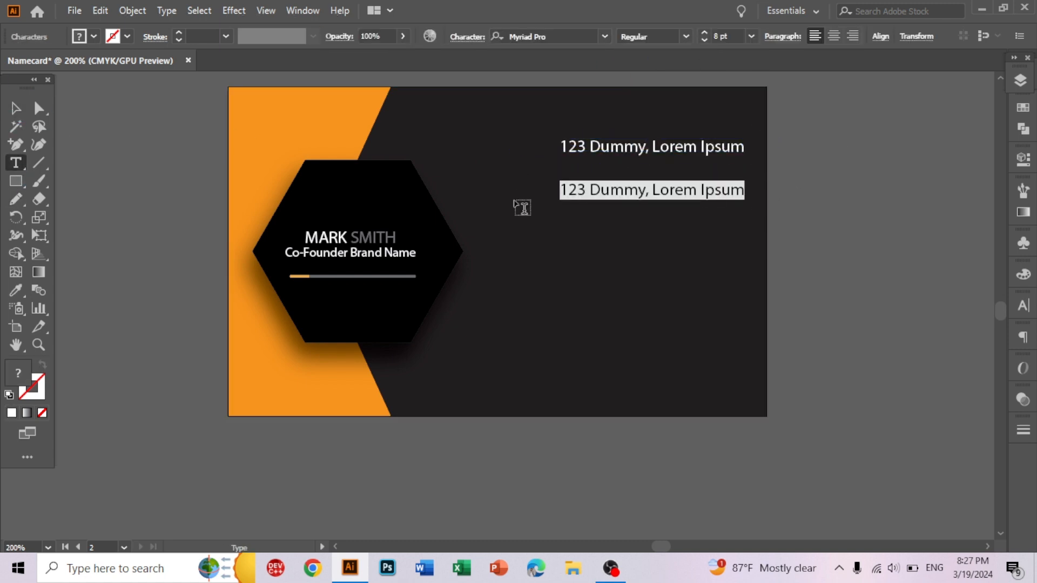
pyautogui.press('BackSpace')
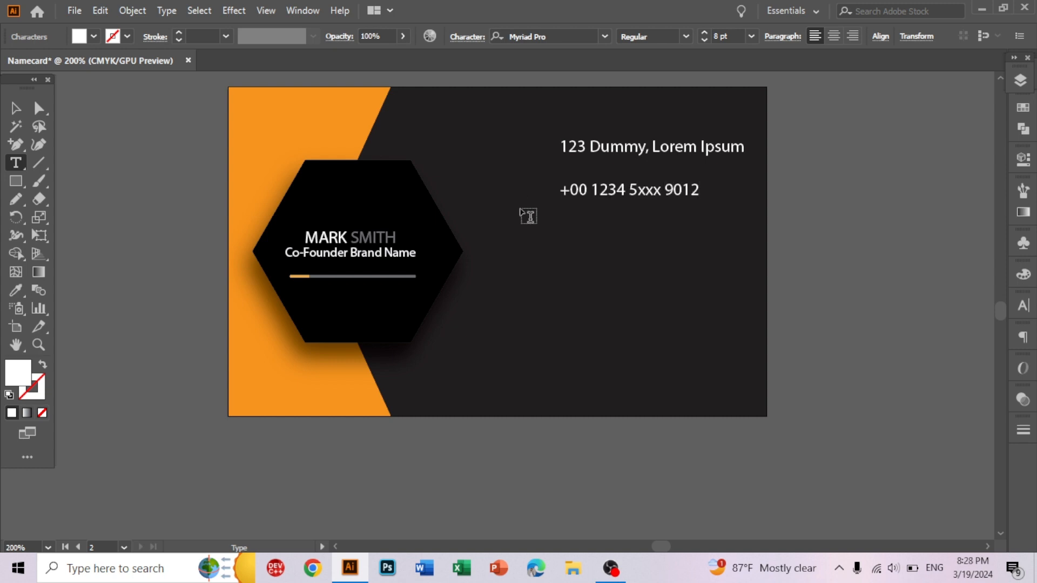
# Copy the phone line below itself and replace the copy's text with a placeholder e-mail address.
pyautogui.press('v')
pyautogui.moveTo(664, 192); pyautogui.dragTo(503, 237)
pyautogui.write('t')
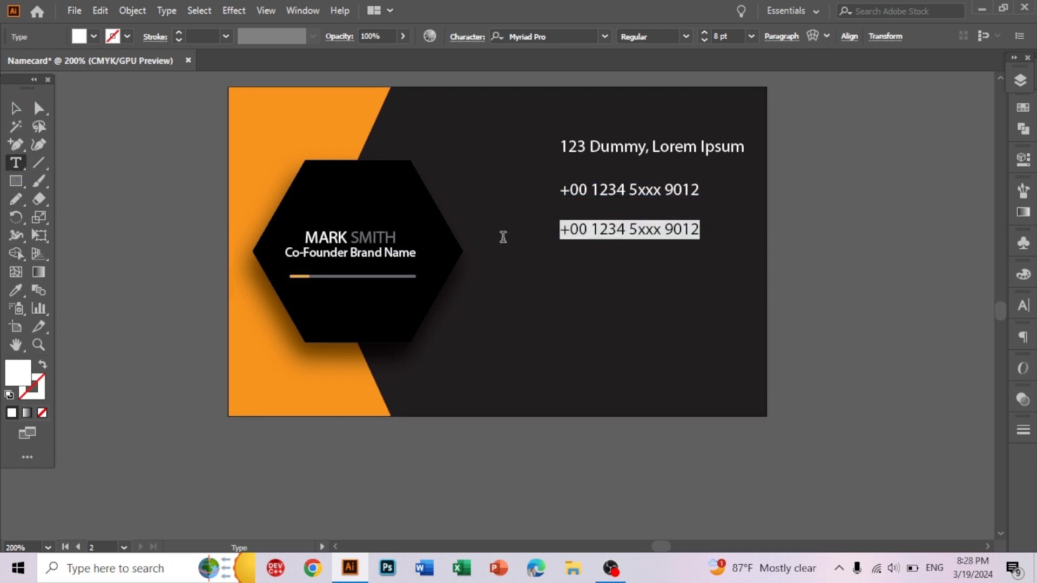
pyautogui.write('info@')
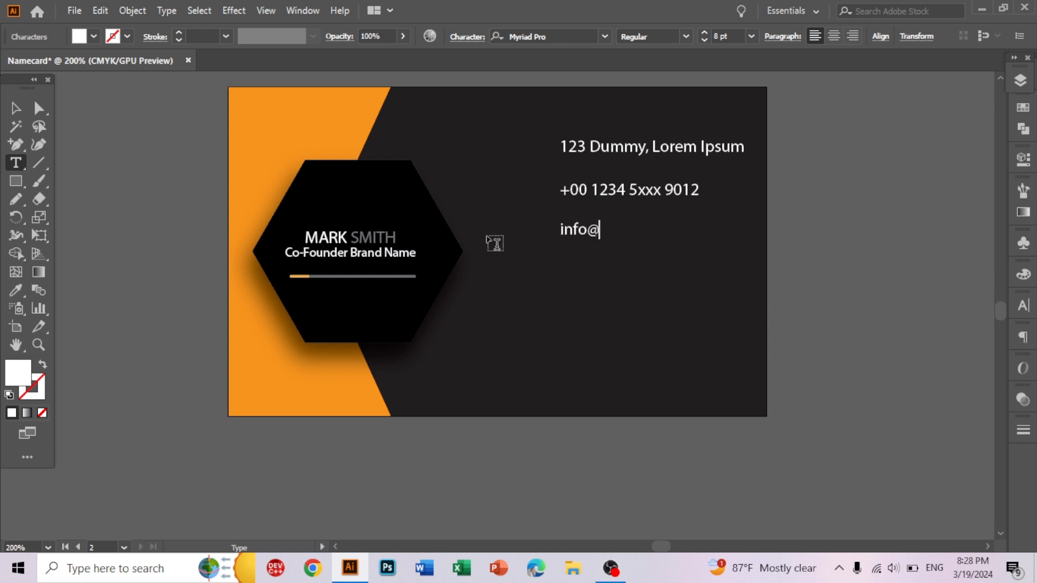
pyautogui.write('email space')
# Copy the e-mail line below itself and replace the copy's text with "www websiteeaddress".
pyautogui.moveTo(631, 234); pyautogui.dragTo(553, 285)
pyautogui.write('t')
pyautogui.write('www we')
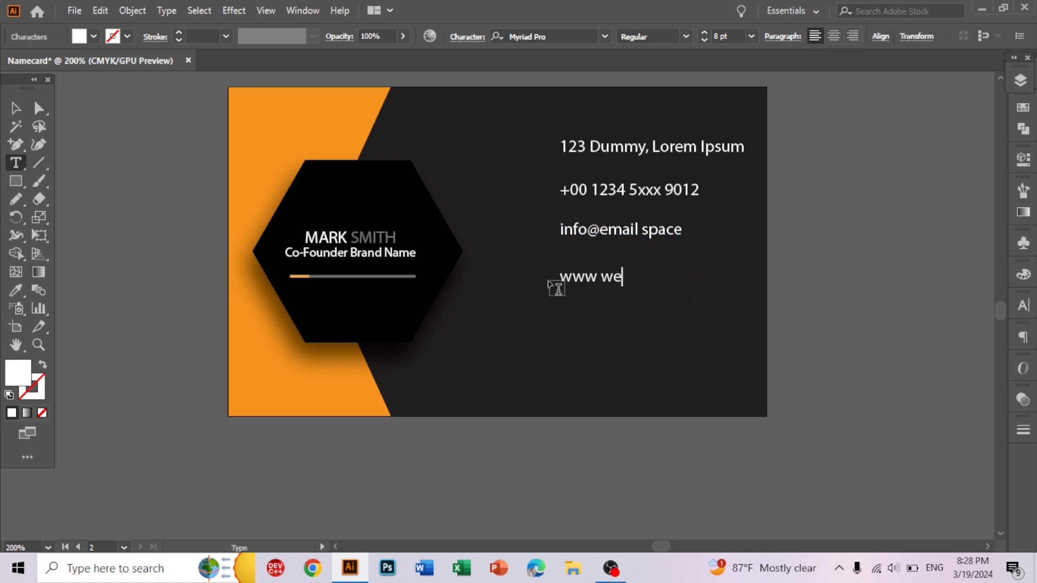
pyautogui.write('bsiteeadd')
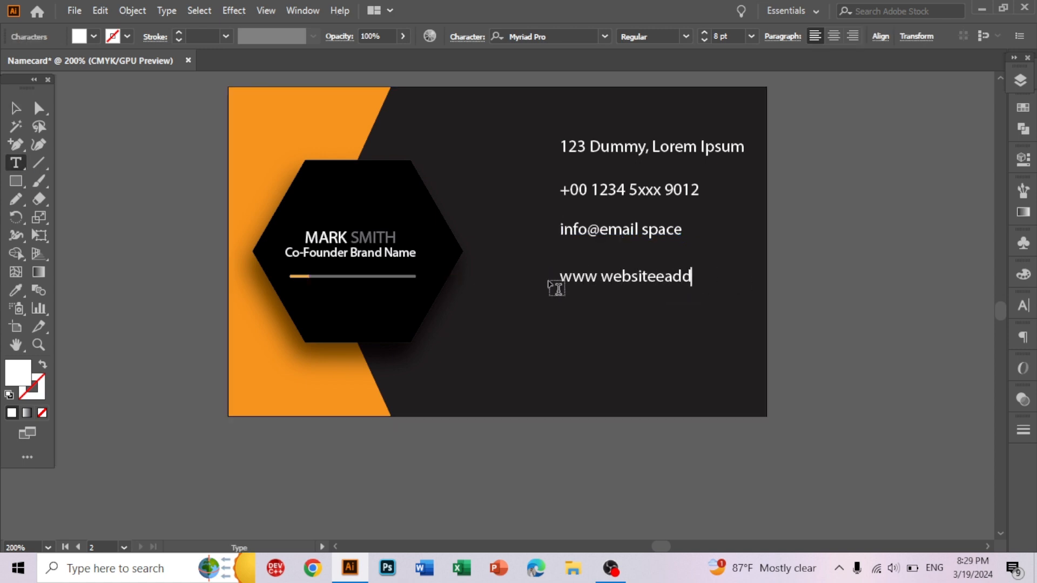
pyautogui.write('ess')
# Move the address, phone, e-mail and website lines down together so the block is vertically centred on the dark area.
pyautogui.click(15, 108)
pyautogui.click(601, 150)
pyautogui.keyDown('shift'); pyautogui.click(615, 190); pyautogui.keyUp('shift')
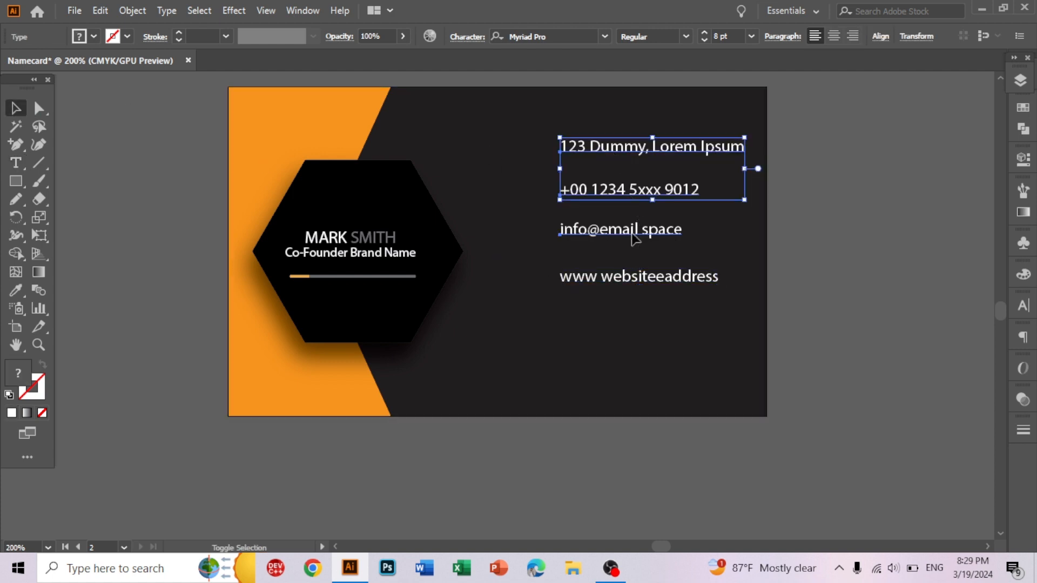
pyautogui.keyDown('shift'); pyautogui.click(632, 234); pyautogui.keyUp('shift')
pyautogui.keyDown('shift'); pyautogui.click(633, 277); pyautogui.keyUp('shift')
pyautogui.moveTo(631, 190); pyautogui.dragTo(640, 231)
pyautogui.click(808, 224)
# Shift each of the four contact lines left toward the hexagon, keeping their left edges aligned.
pyautogui.moveTo(641, 190); pyautogui.dragTo(602, 191)
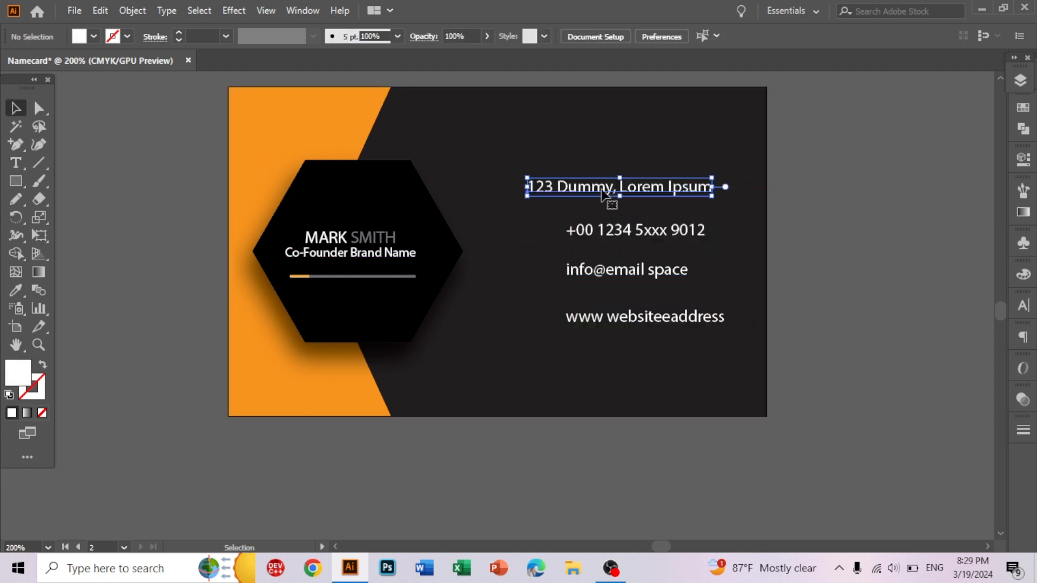
pyautogui.moveTo(629, 232); pyautogui.dragTo(589, 233)
pyautogui.moveTo(621, 273); pyautogui.dragTo(581, 274)
pyautogui.moveTo(621, 319); pyautogui.dragTo(582, 319)
pyautogui.click(788, 248)
# Stretch the address line horizontally toward the card's right edge and widen the phone, e-mail and website lines to a shared right edge.
pyautogui.click(697, 187)
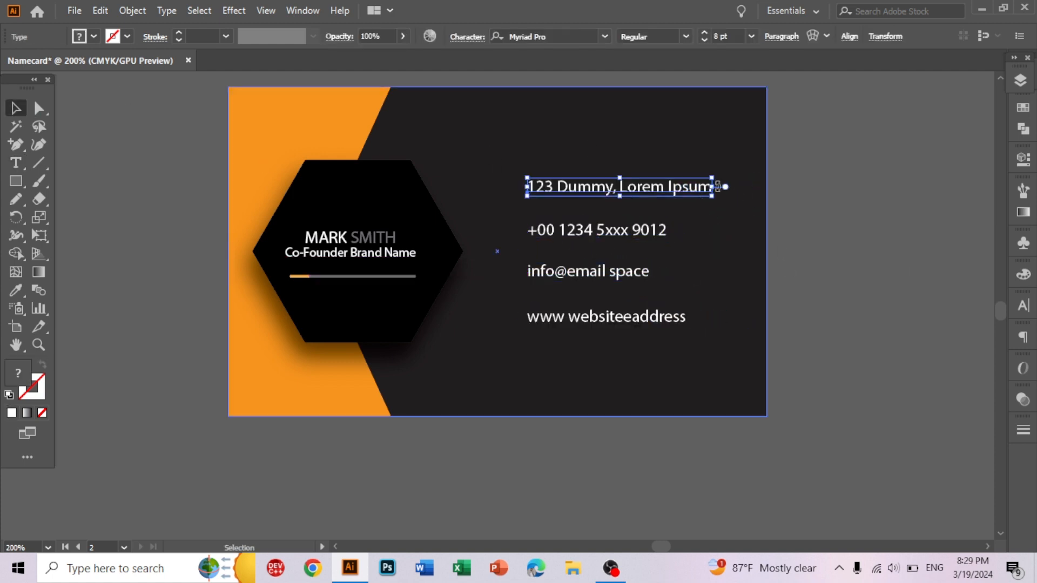
pyautogui.moveTo(712, 187); pyautogui.dragTo(744, 187)
pyautogui.click(628, 232)
pyautogui.moveTo(666, 229); pyautogui.dragTo(707, 229)
pyautogui.click(641, 272)
pyautogui.moveTo(655, 271); pyautogui.dragTo(706, 271)
pyautogui.click(651, 319)
pyautogui.moveTo(684, 316); pyautogui.dragTo(708, 316)
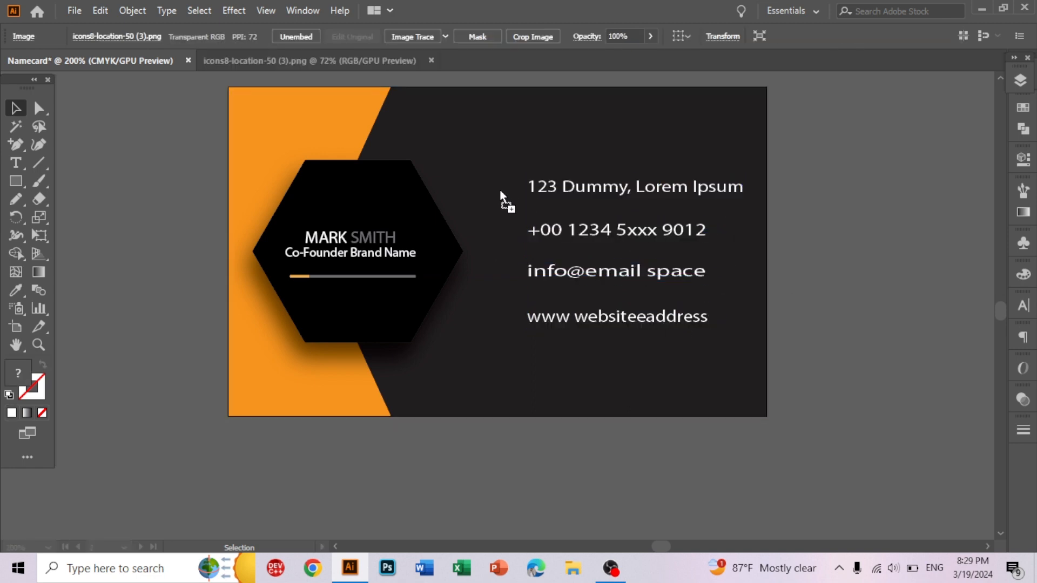
# Place the white location icon from icons8-location-50 (3).png, scaled down to text height, just left of the address line.
pyautogui.click(501, 189)
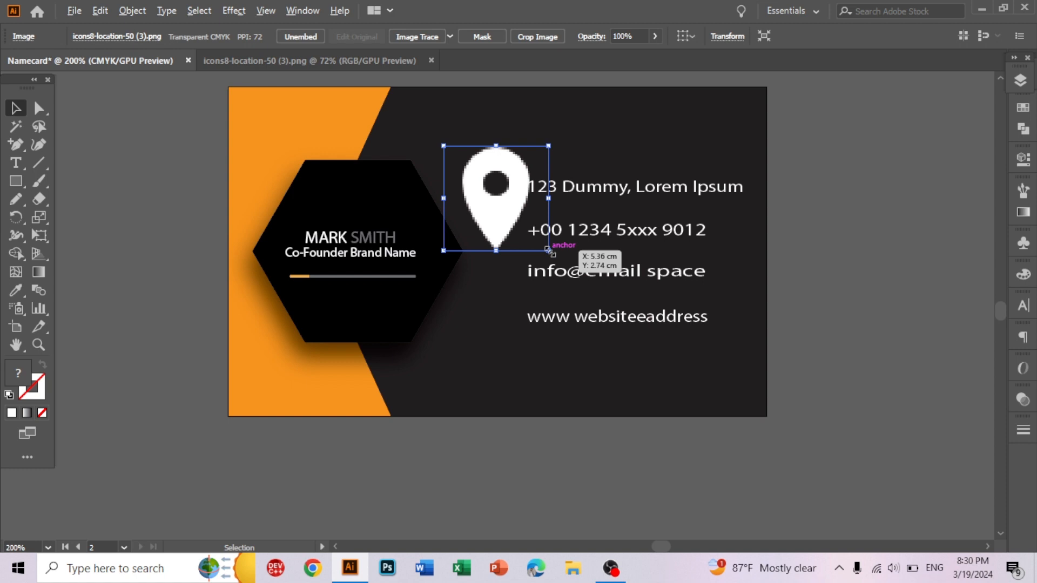
pyautogui.moveTo(547, 249); pyautogui.dragTo(503, 190)
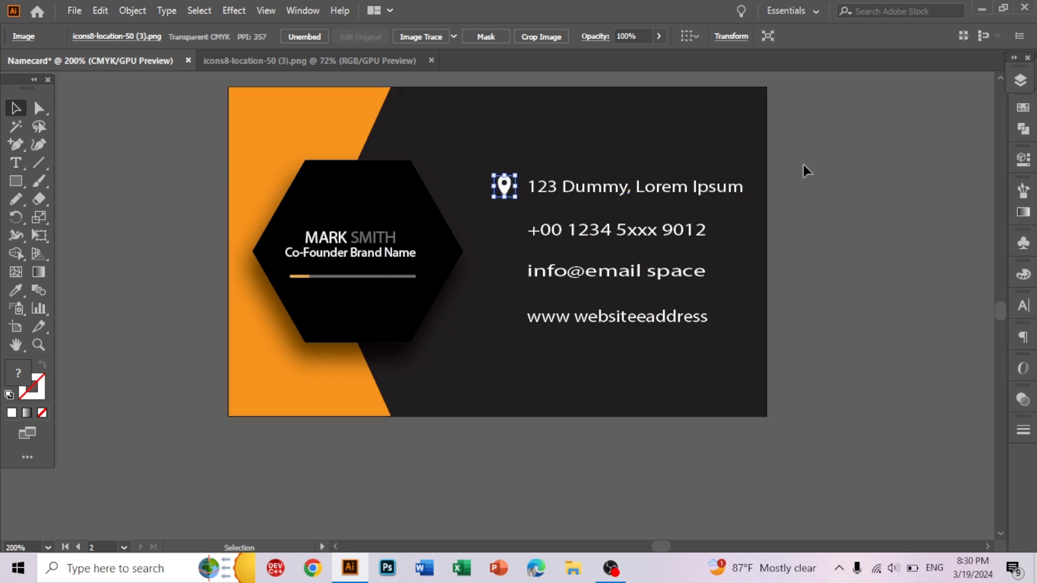
pyautogui.click(817, 164)
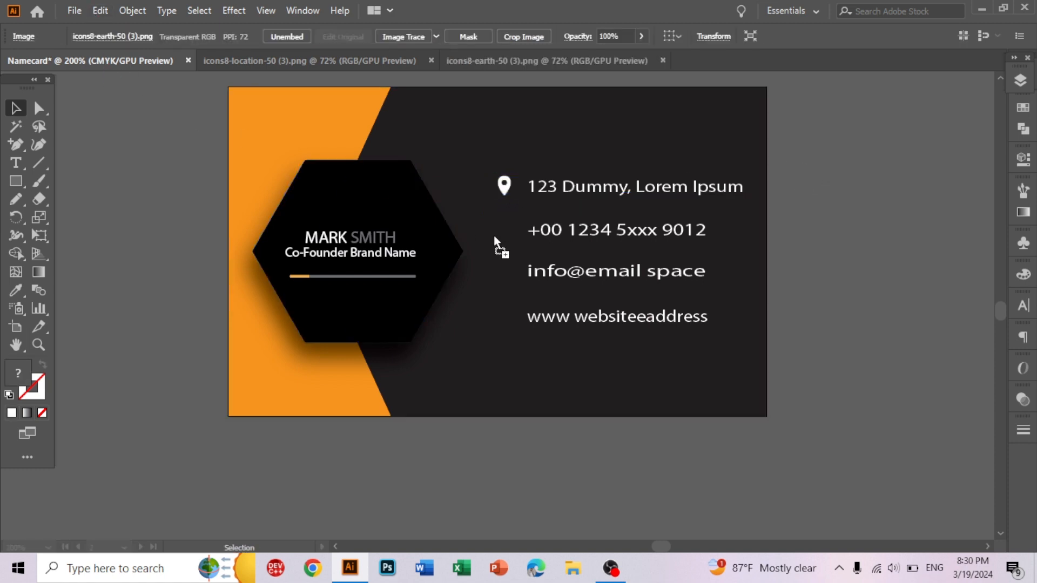
# Paste the globe icon from icons8-earth-50 (3).png and shrink it into place just left of the e-mail line.
pyautogui.hotkey('ctrl', 'v')
pyautogui.press('z')
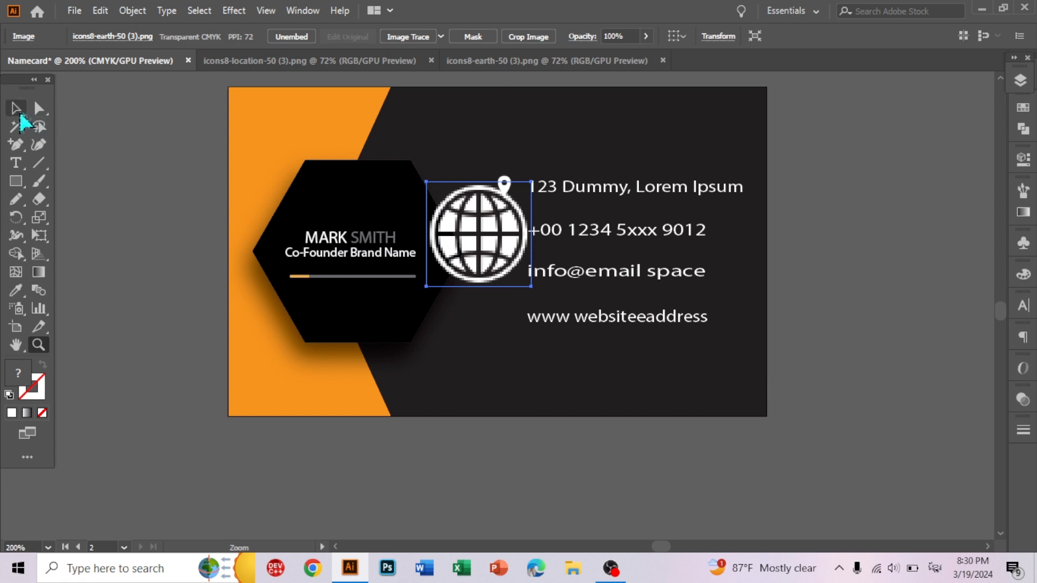
pyautogui.click(15, 108)
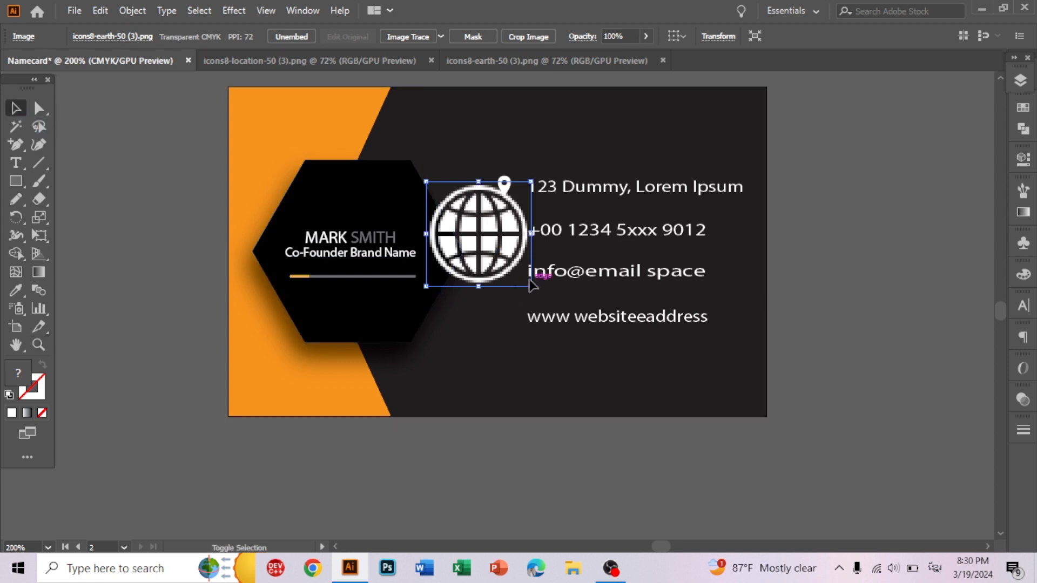
pyautogui.moveTo(531, 287); pyautogui.dragTo(555, 275)
pyautogui.click(878, 215)
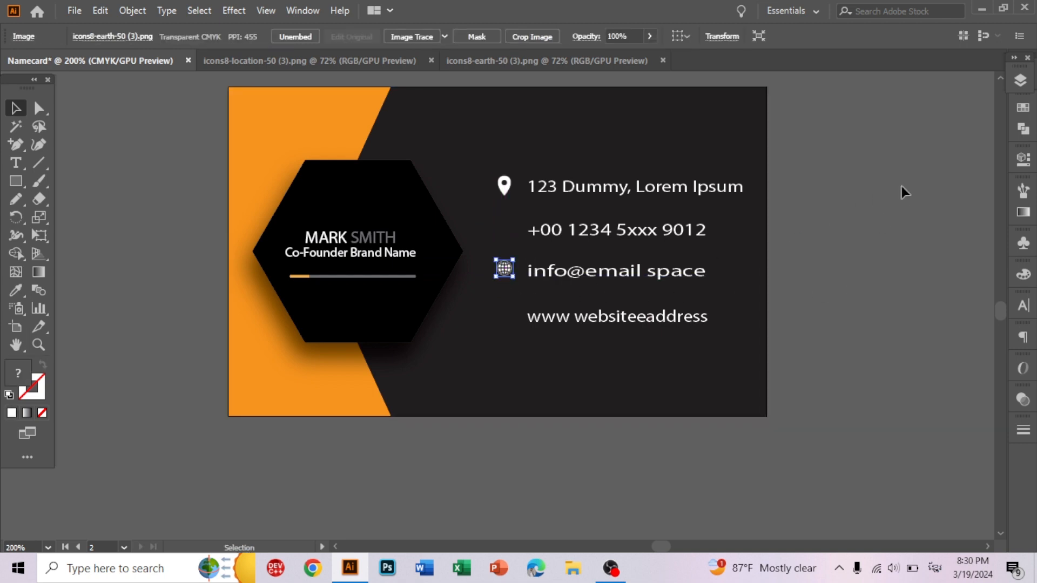
pyautogui.click(900, 187)
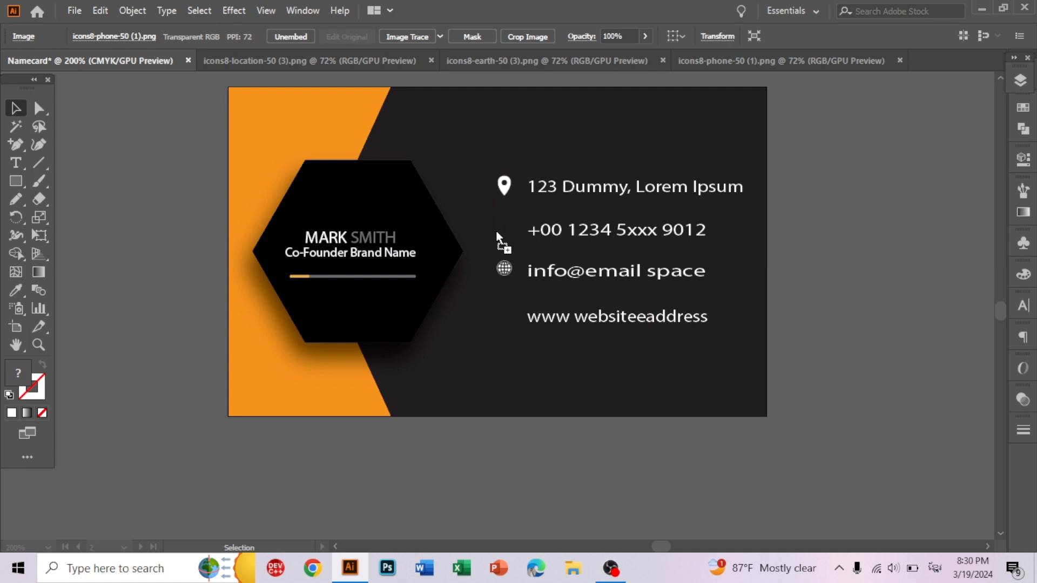
# Place the phone icon from icons8-phone-50 (1).png, scaled down to text height, just left of the phone line.
pyautogui.click(496, 230)
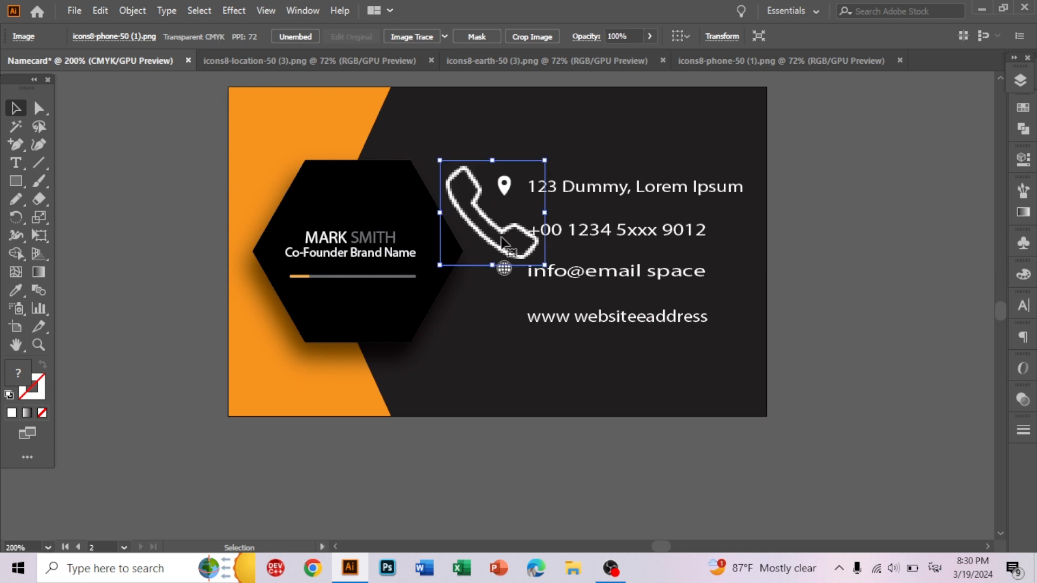
pyautogui.moveTo(549, 268); pyautogui.dragTo(505, 233)
pyautogui.click(884, 230)
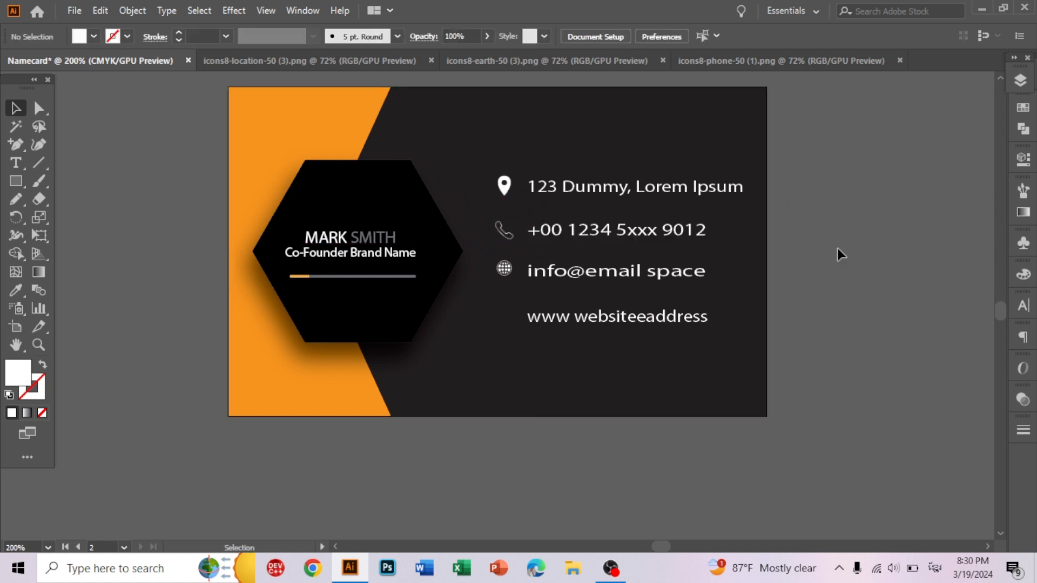
# Review the front and back of the name card together, checking the overall layout of both sides.
pyautogui.scroll(3, 816, 324)
pyautogui.scroll(1, 815, 341)
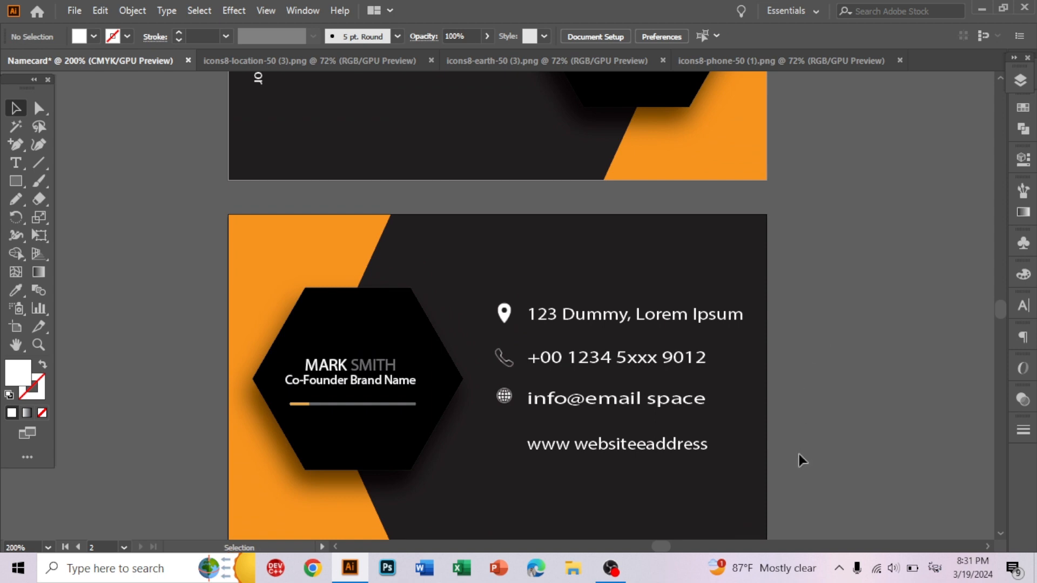
pyautogui.scroll(2, 794, 427)
pyautogui.scroll(-1, 786, 389)
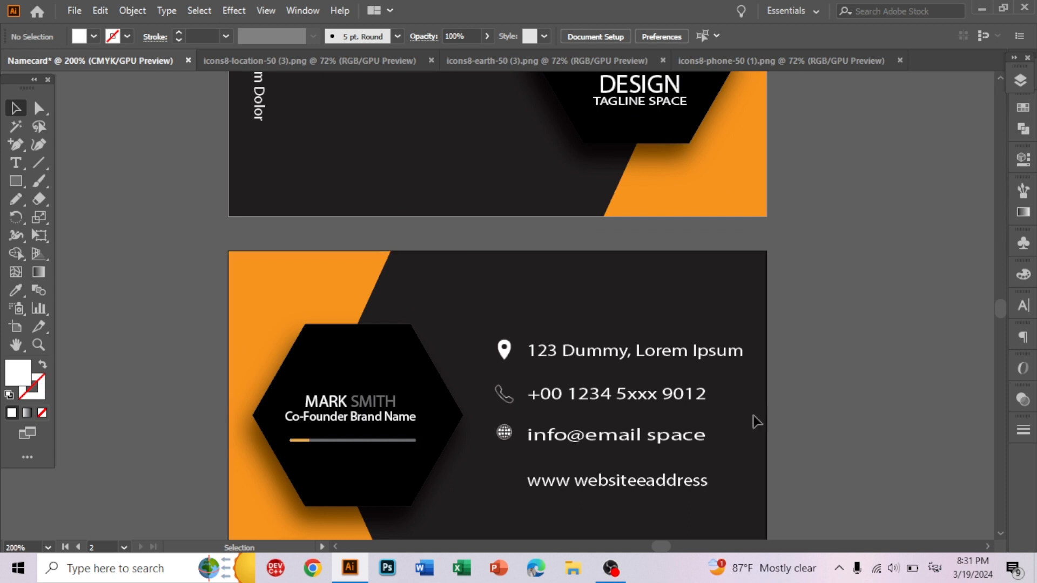
pyautogui.scroll(-1, 748, 402)
pyautogui.hotkey('ctrl', '-')
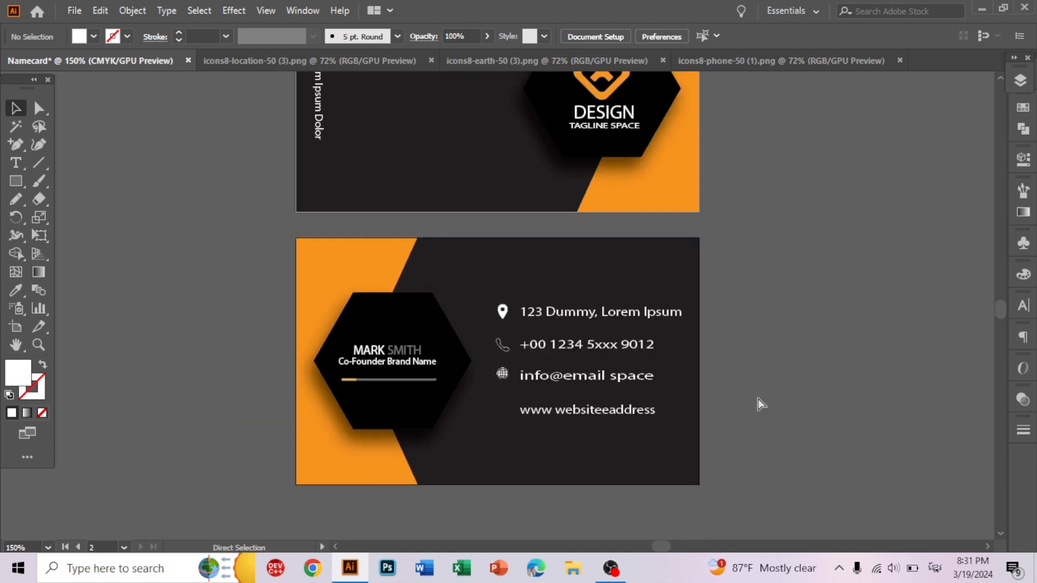
pyautogui.scroll(2, 759, 394)
pyautogui.hotkey('ctrl', '-')
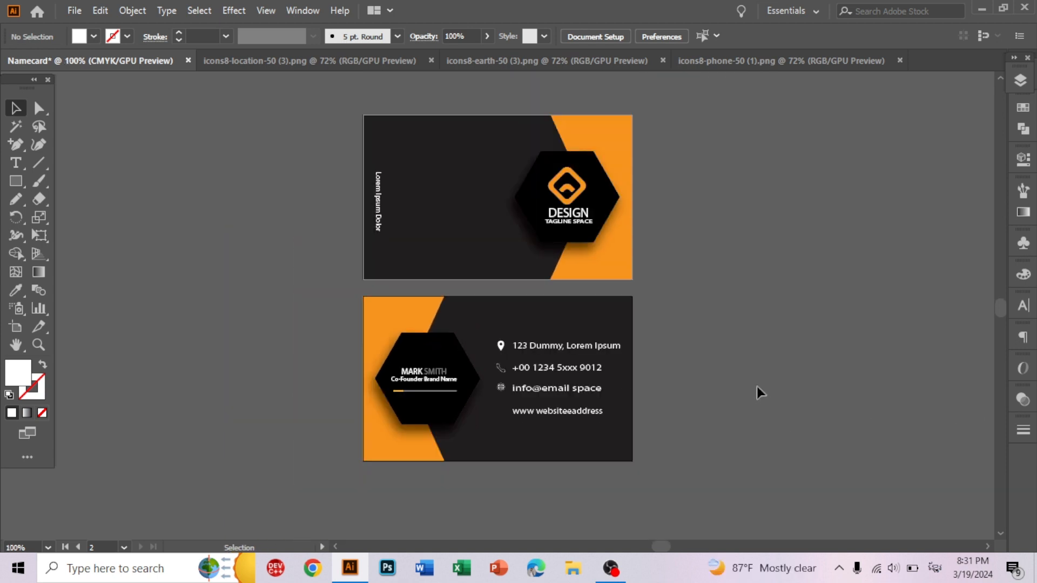
pyautogui.scroll(-1, 751, 381)
pyautogui.scroll(1, 743, 375)
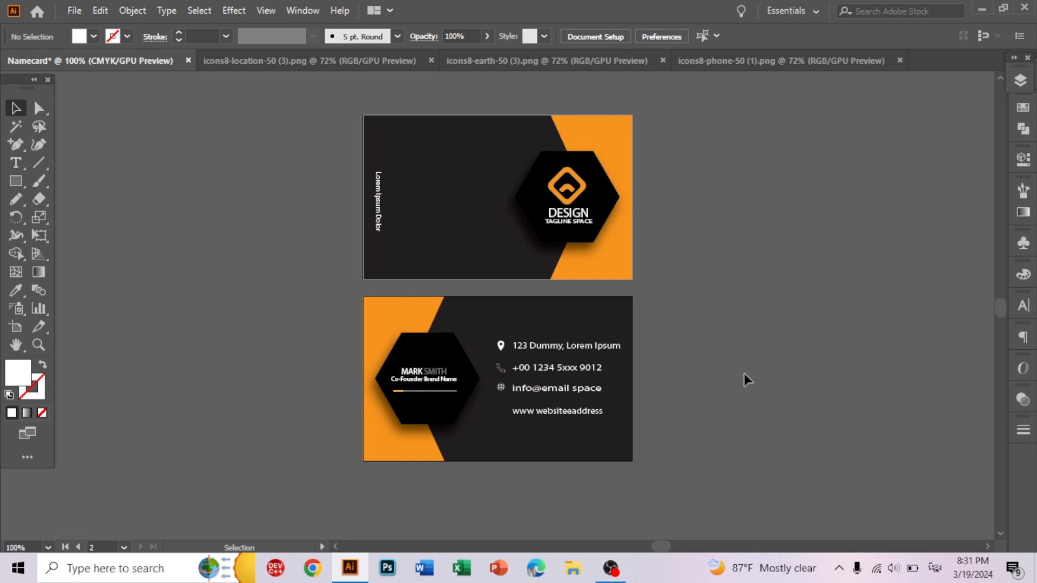